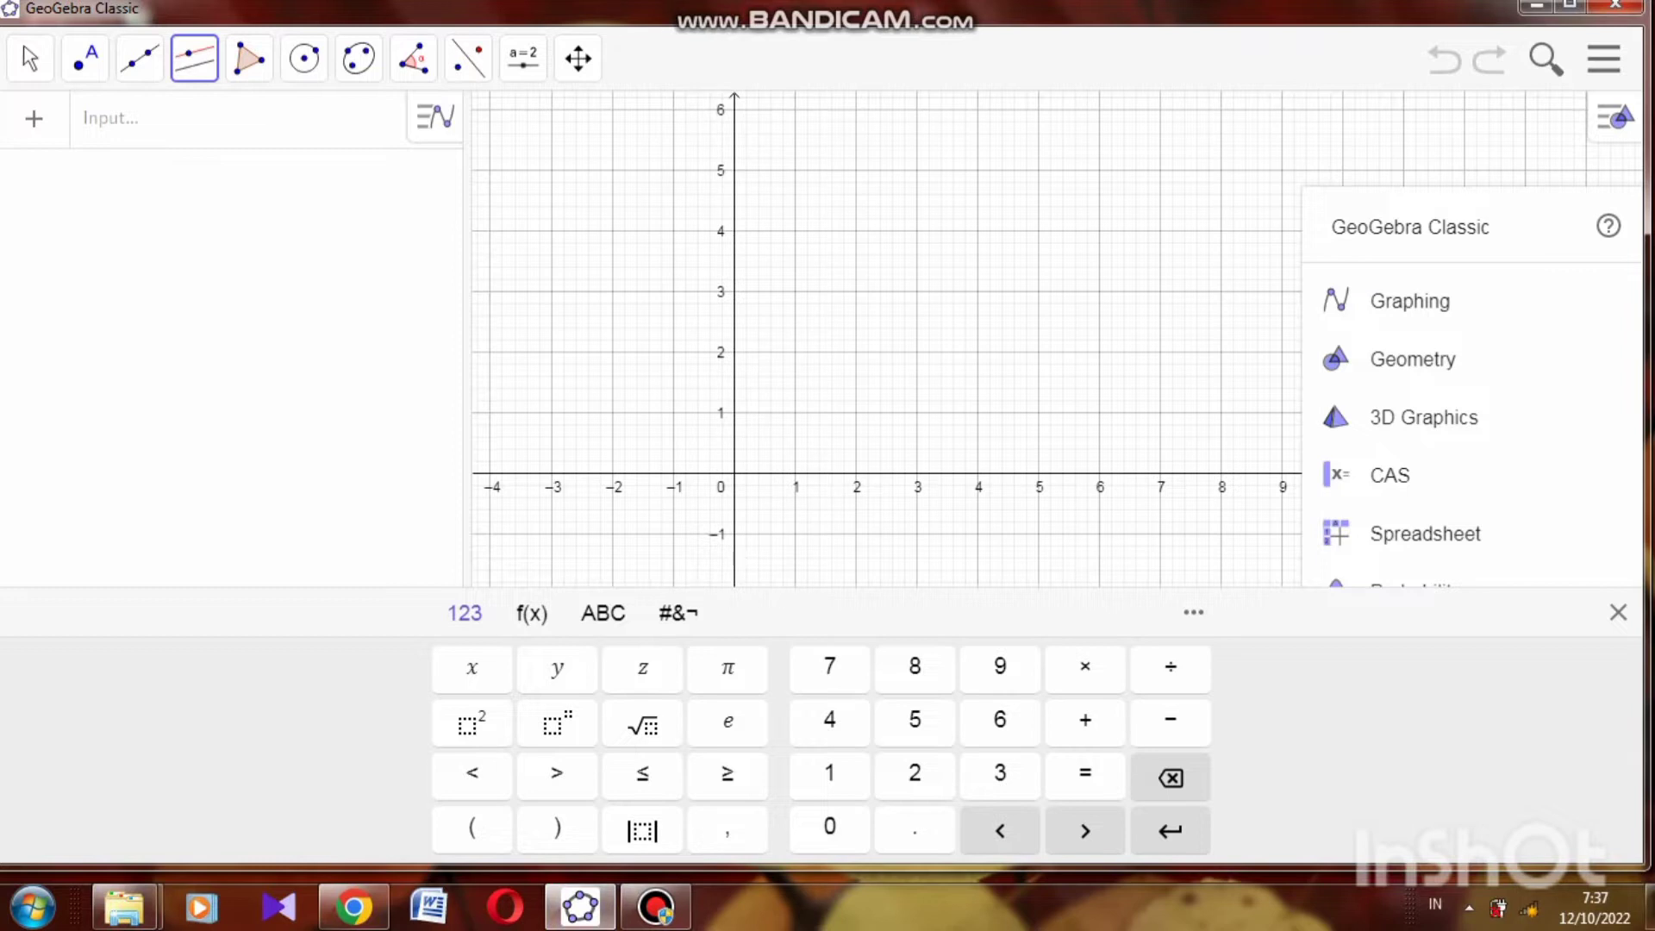
Step: Plot the parabola y = x² - 6
left_click(95, 118)
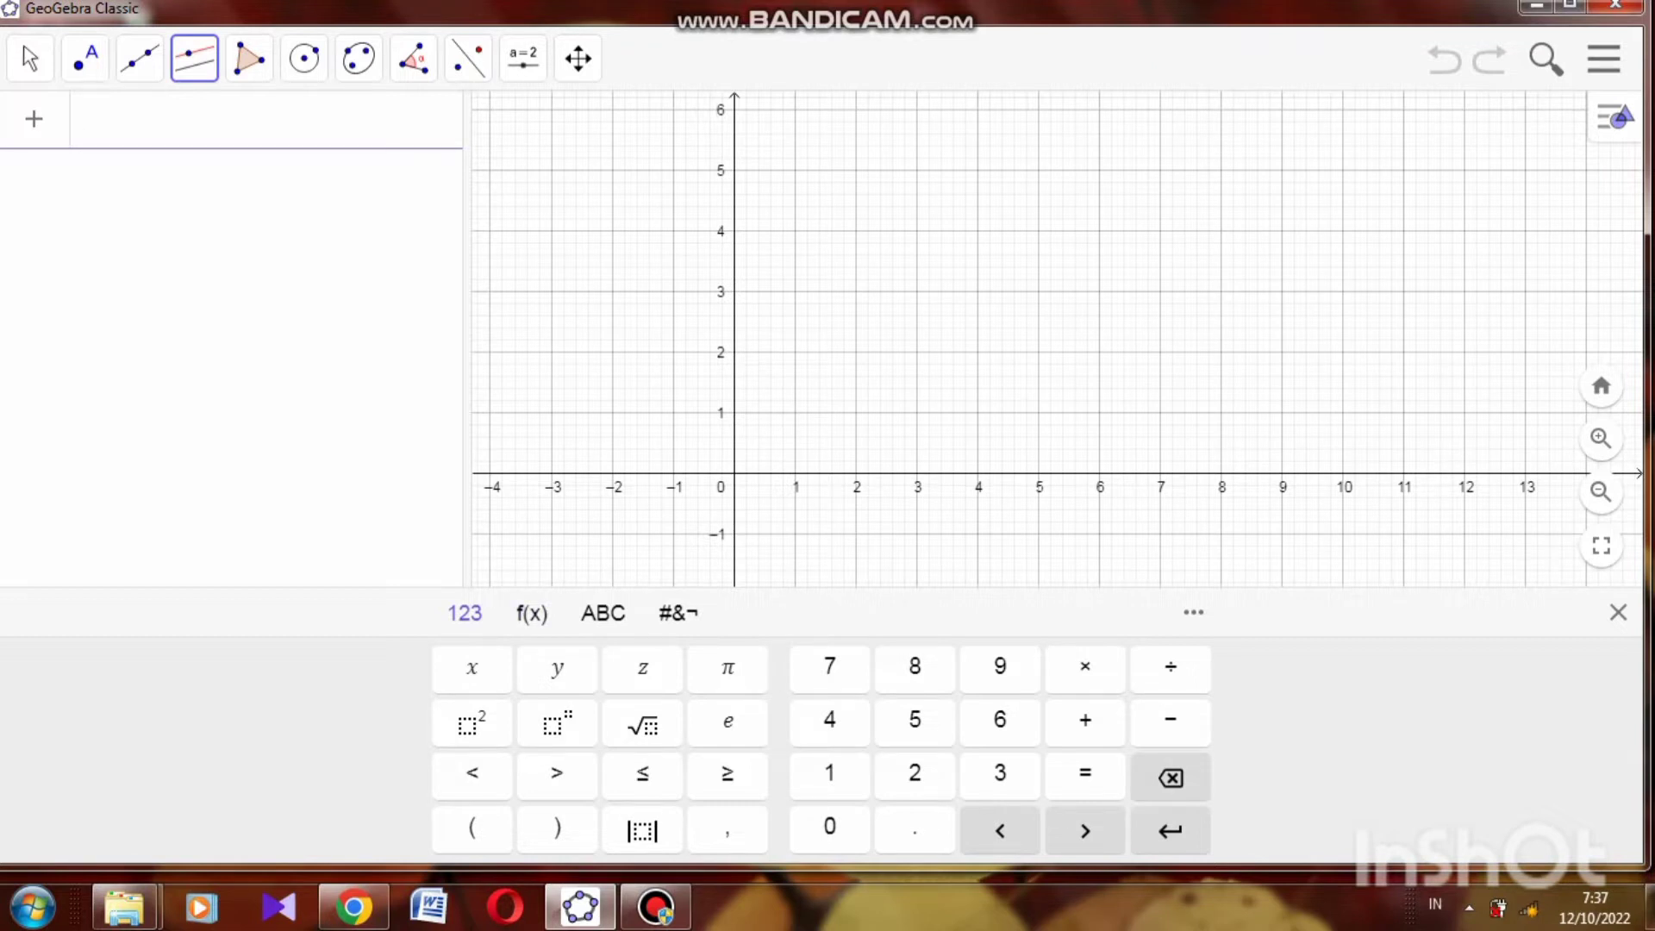
left_click(557, 668)
left_click(1085, 772)
left_click(471, 668)
left_click(471, 722)
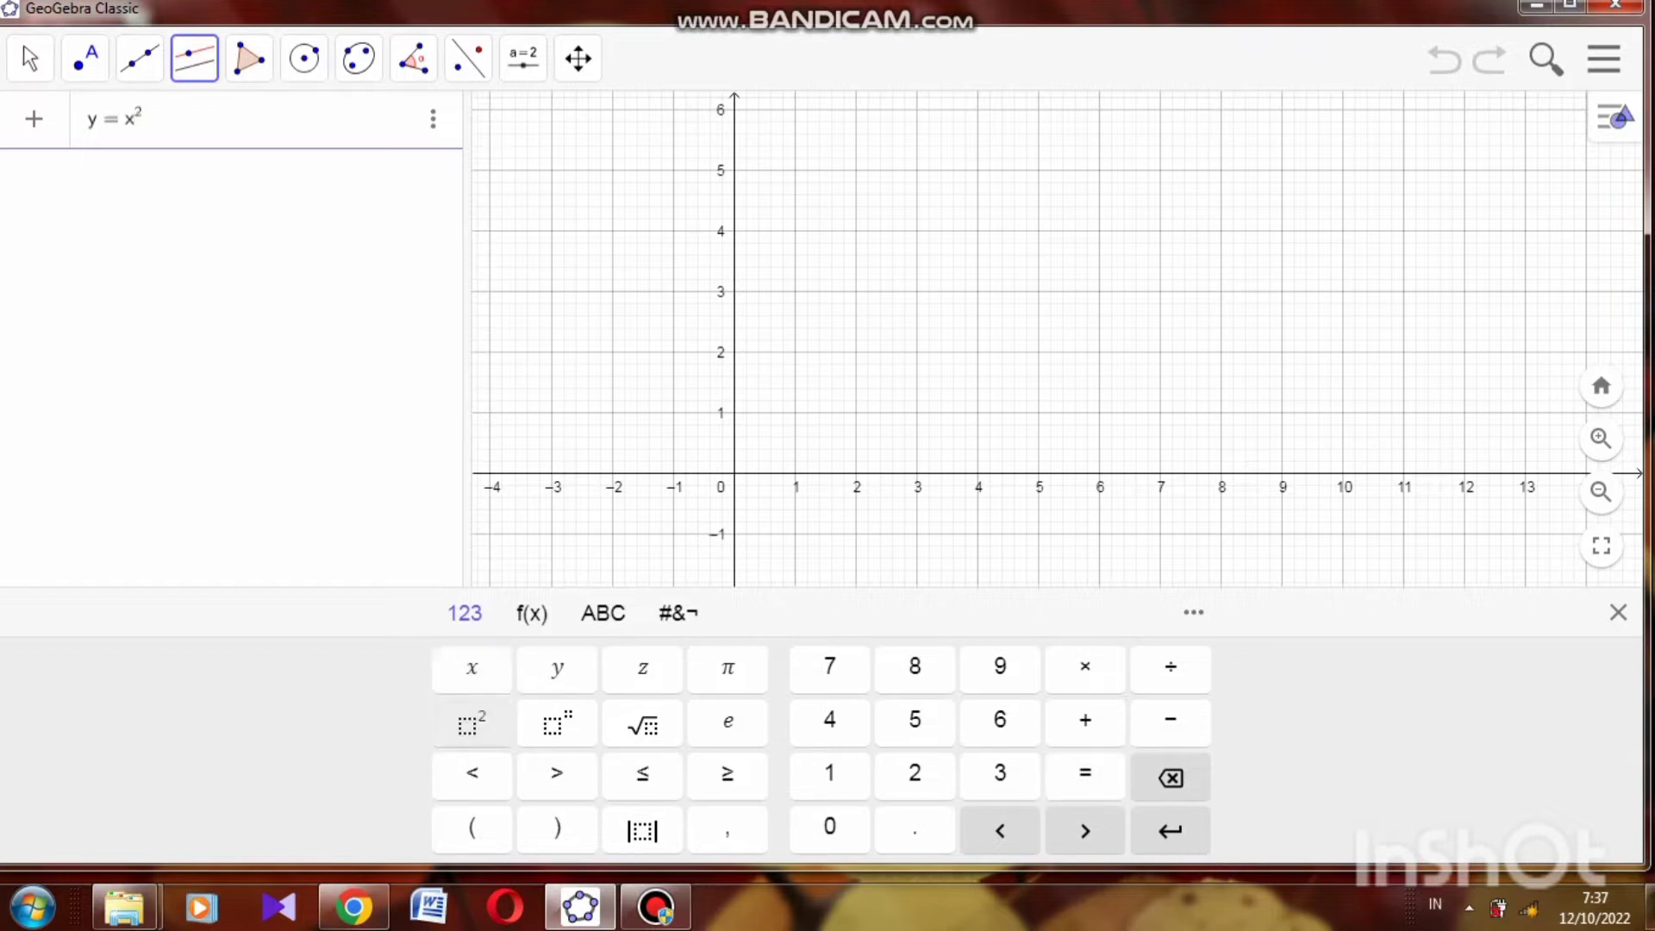
left_click(1171, 720)
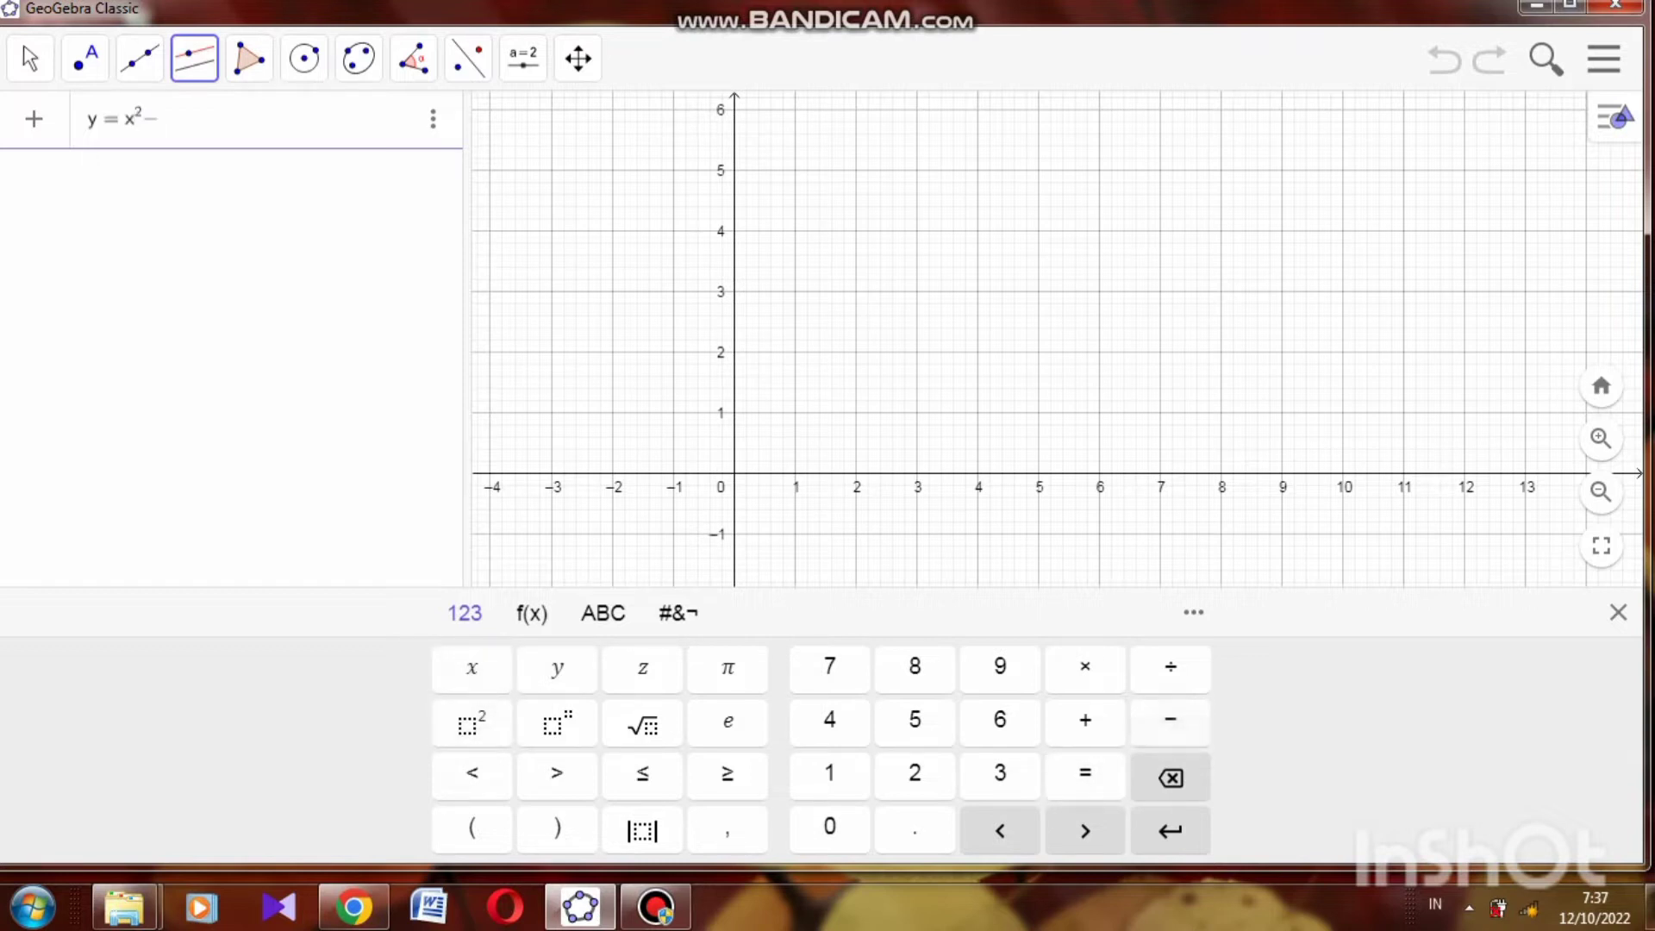
left_click(1000, 720)
left_click(1170, 831)
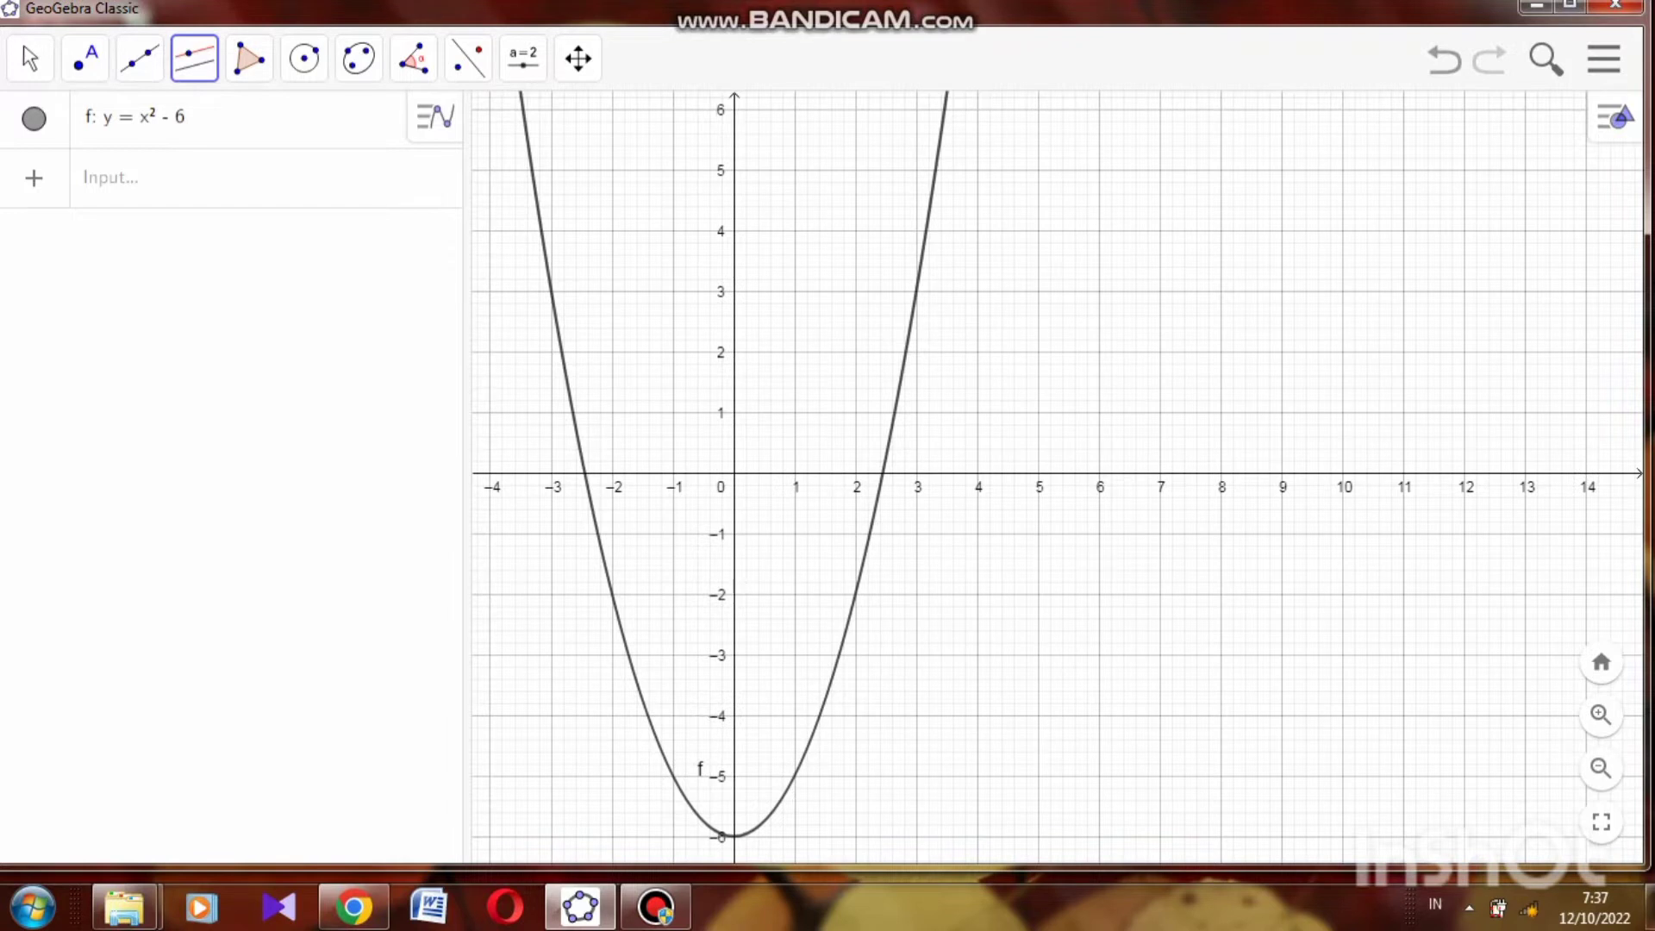
Step: Place points at the origin and where the parabola crosses the positive x-axis
left_click(84, 57)
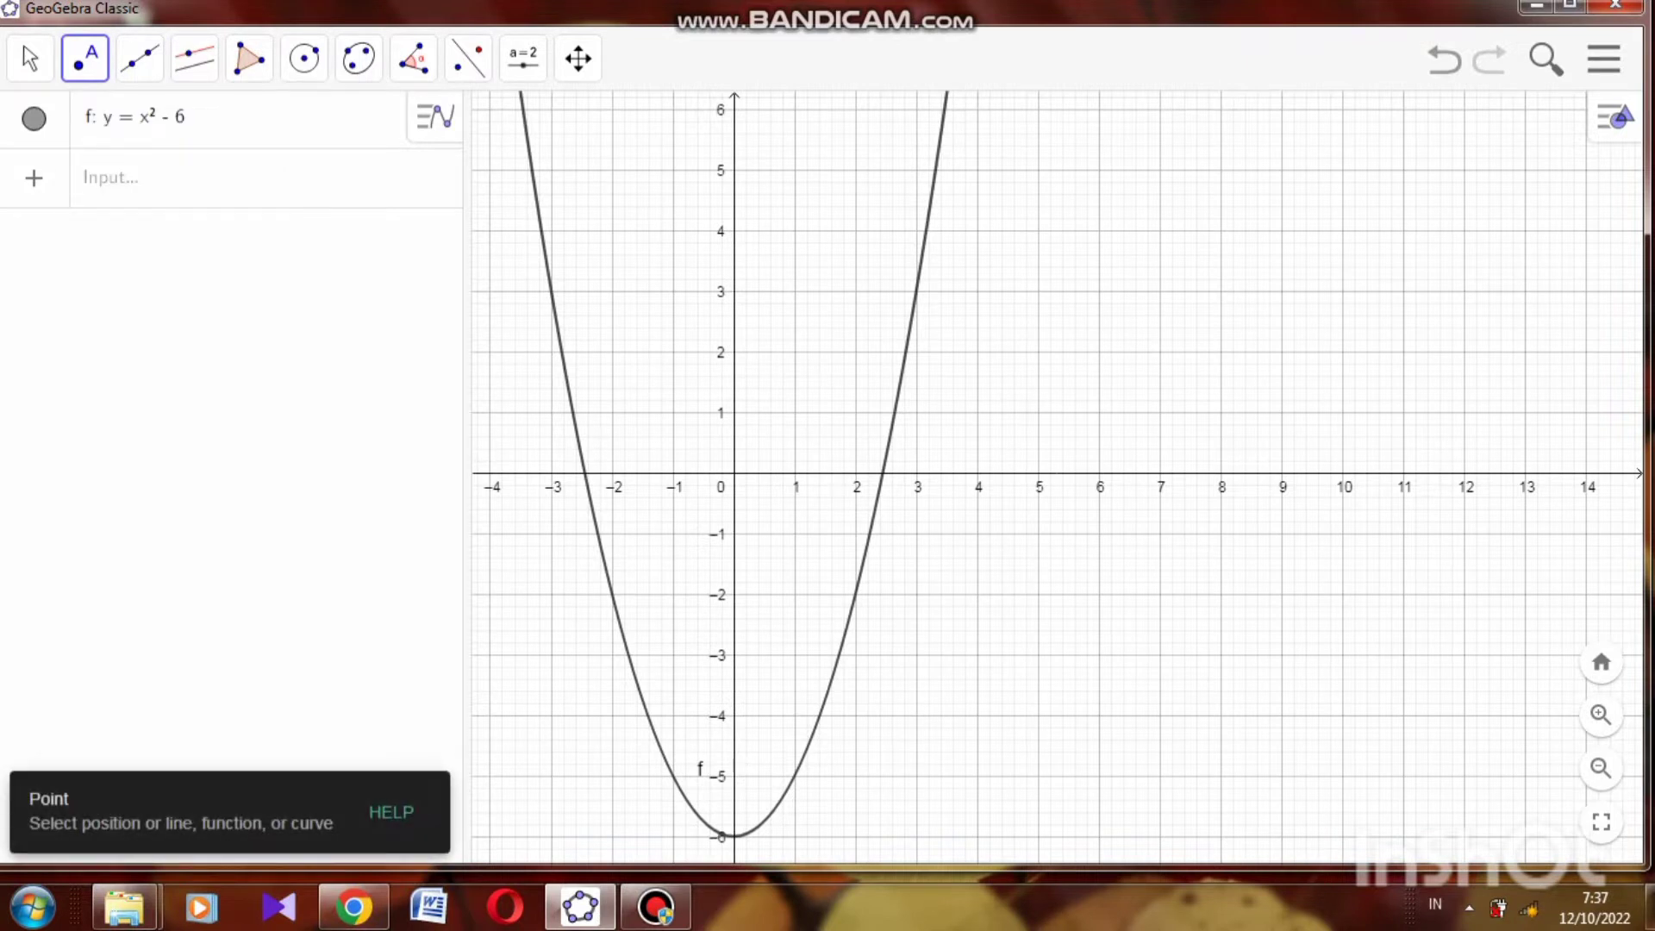
left_click(732, 473)
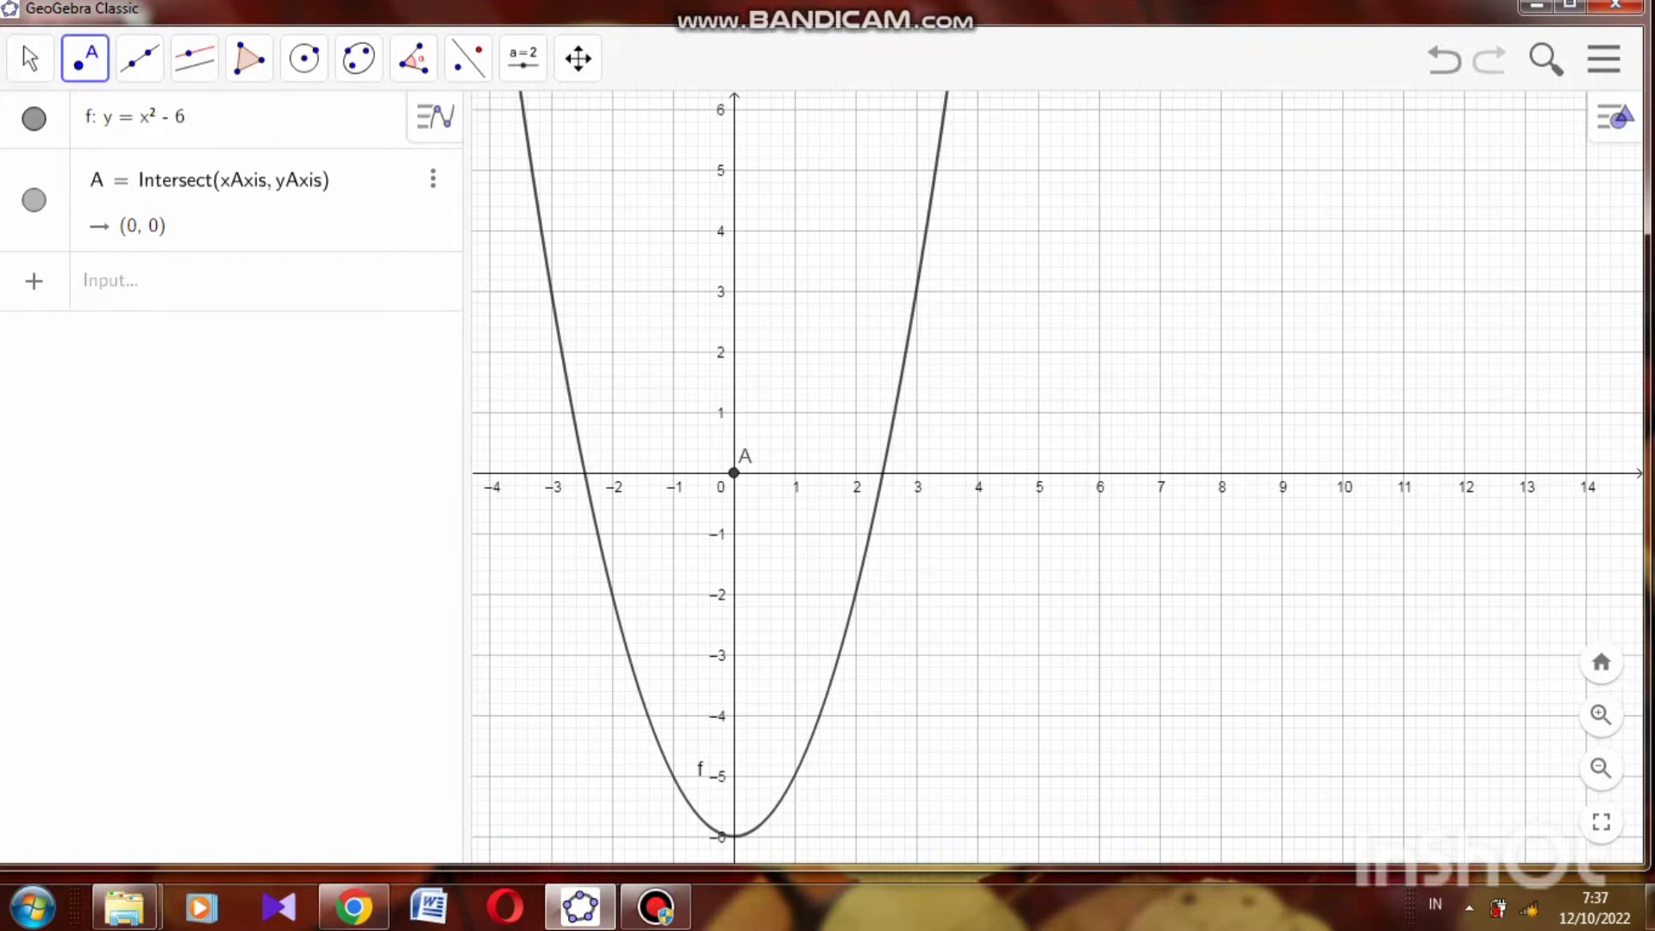
left_click(882, 472)
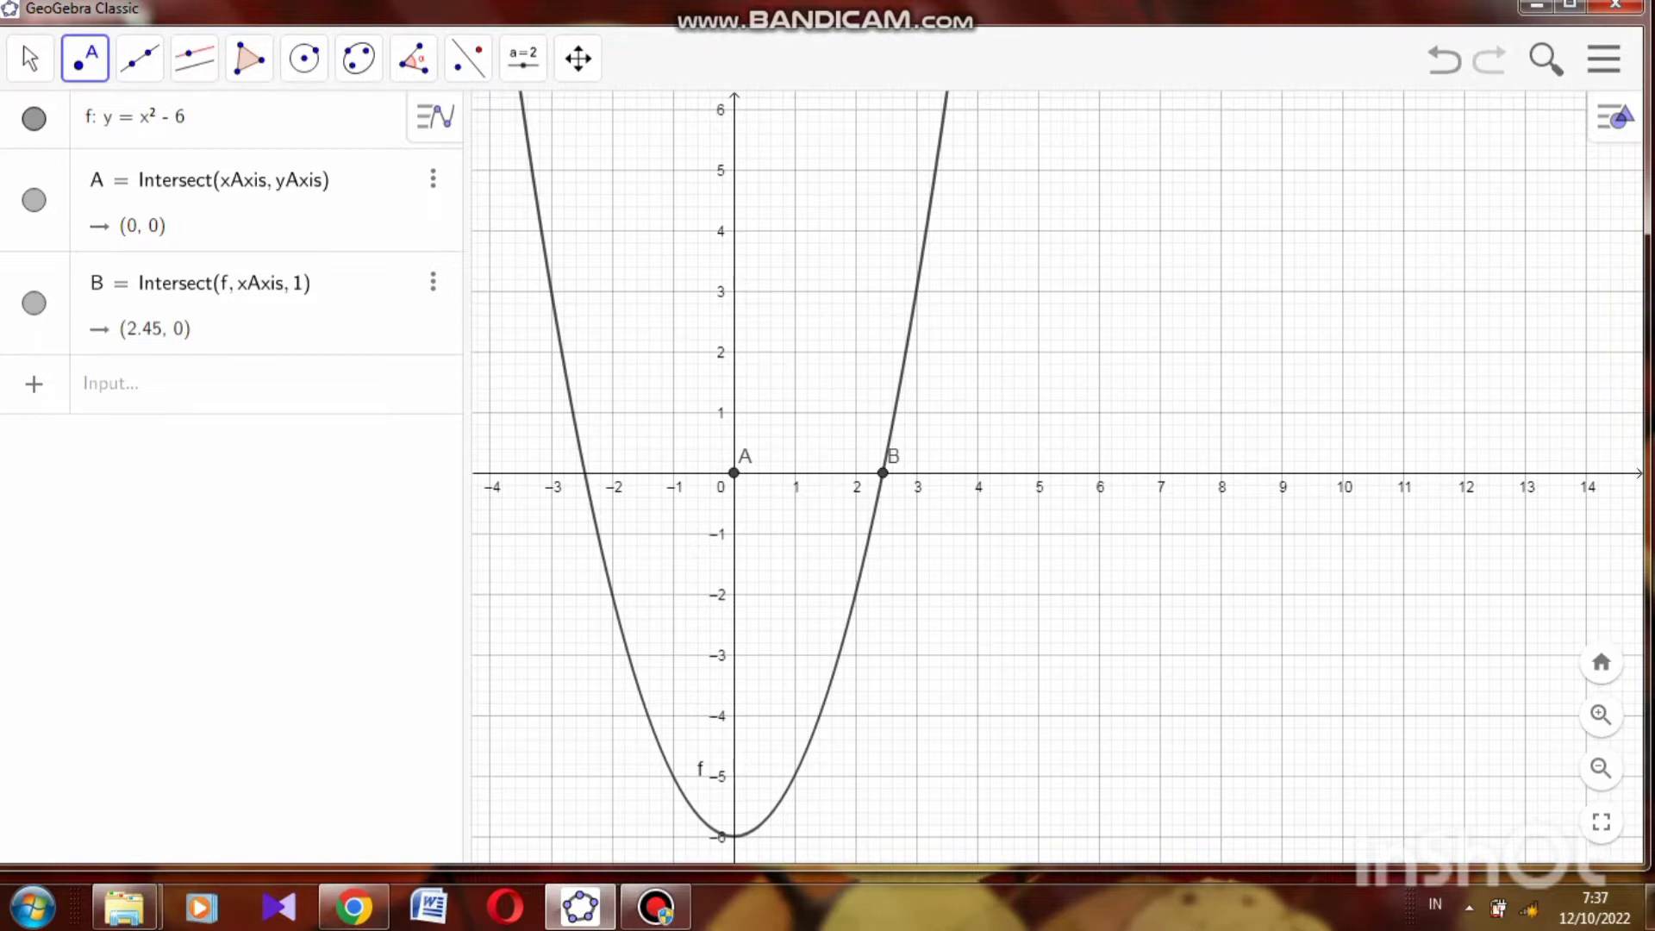
Step: Draw a segment from point A at the origin to point B on the parabola
left_click(139, 58)
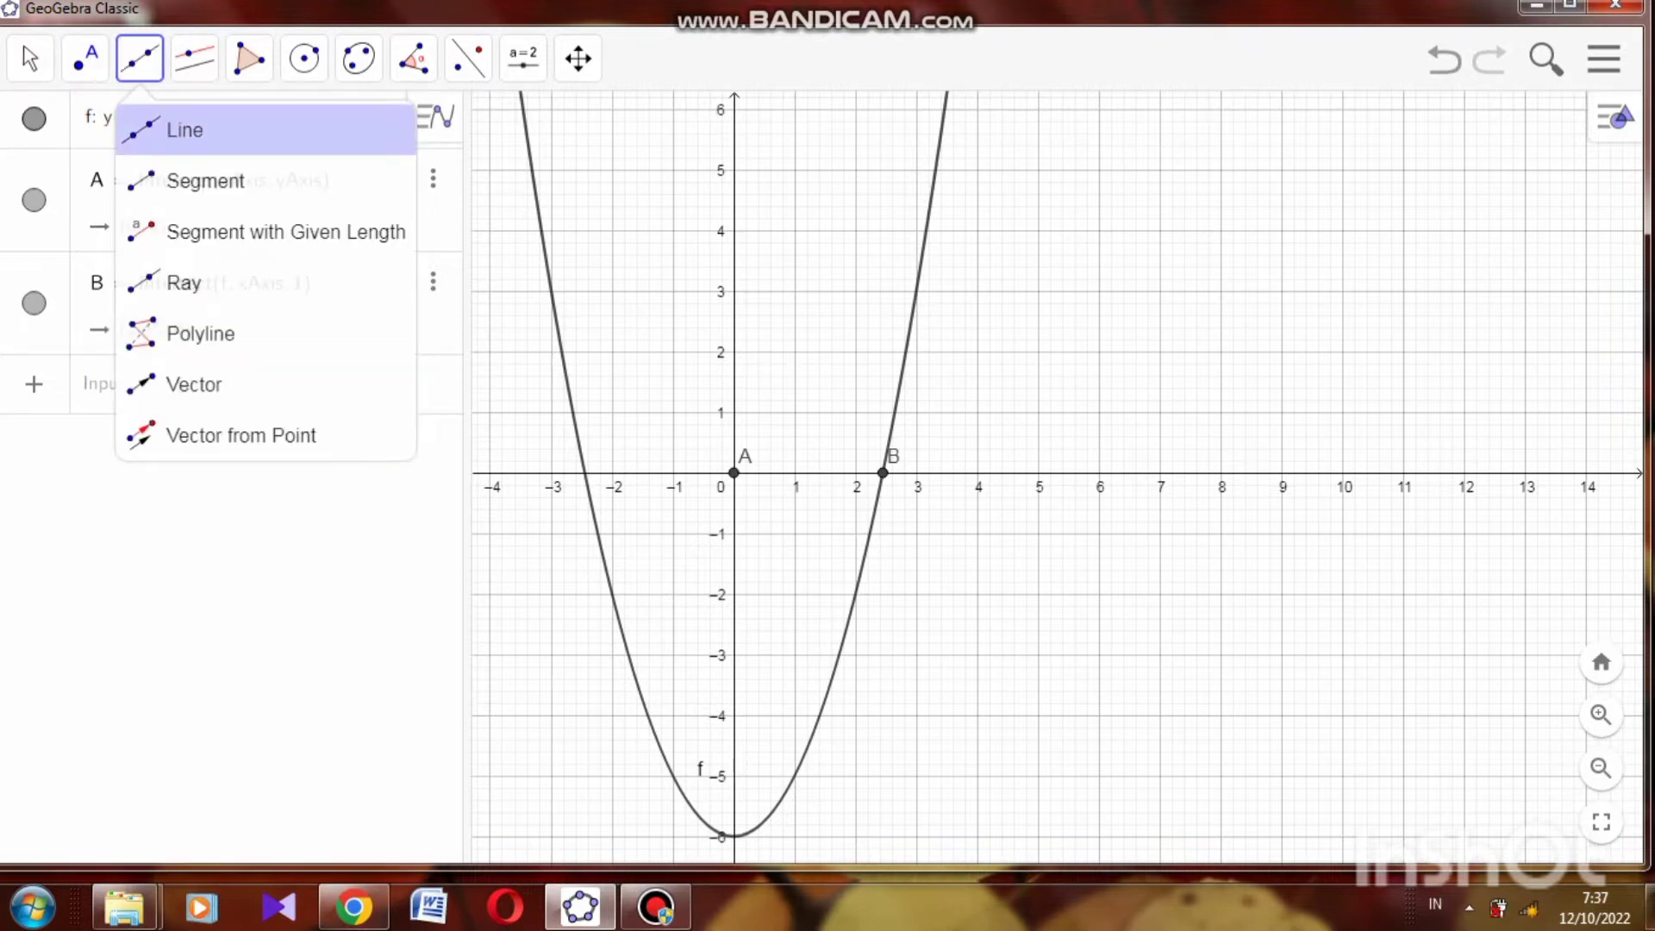
left_click(207, 178)
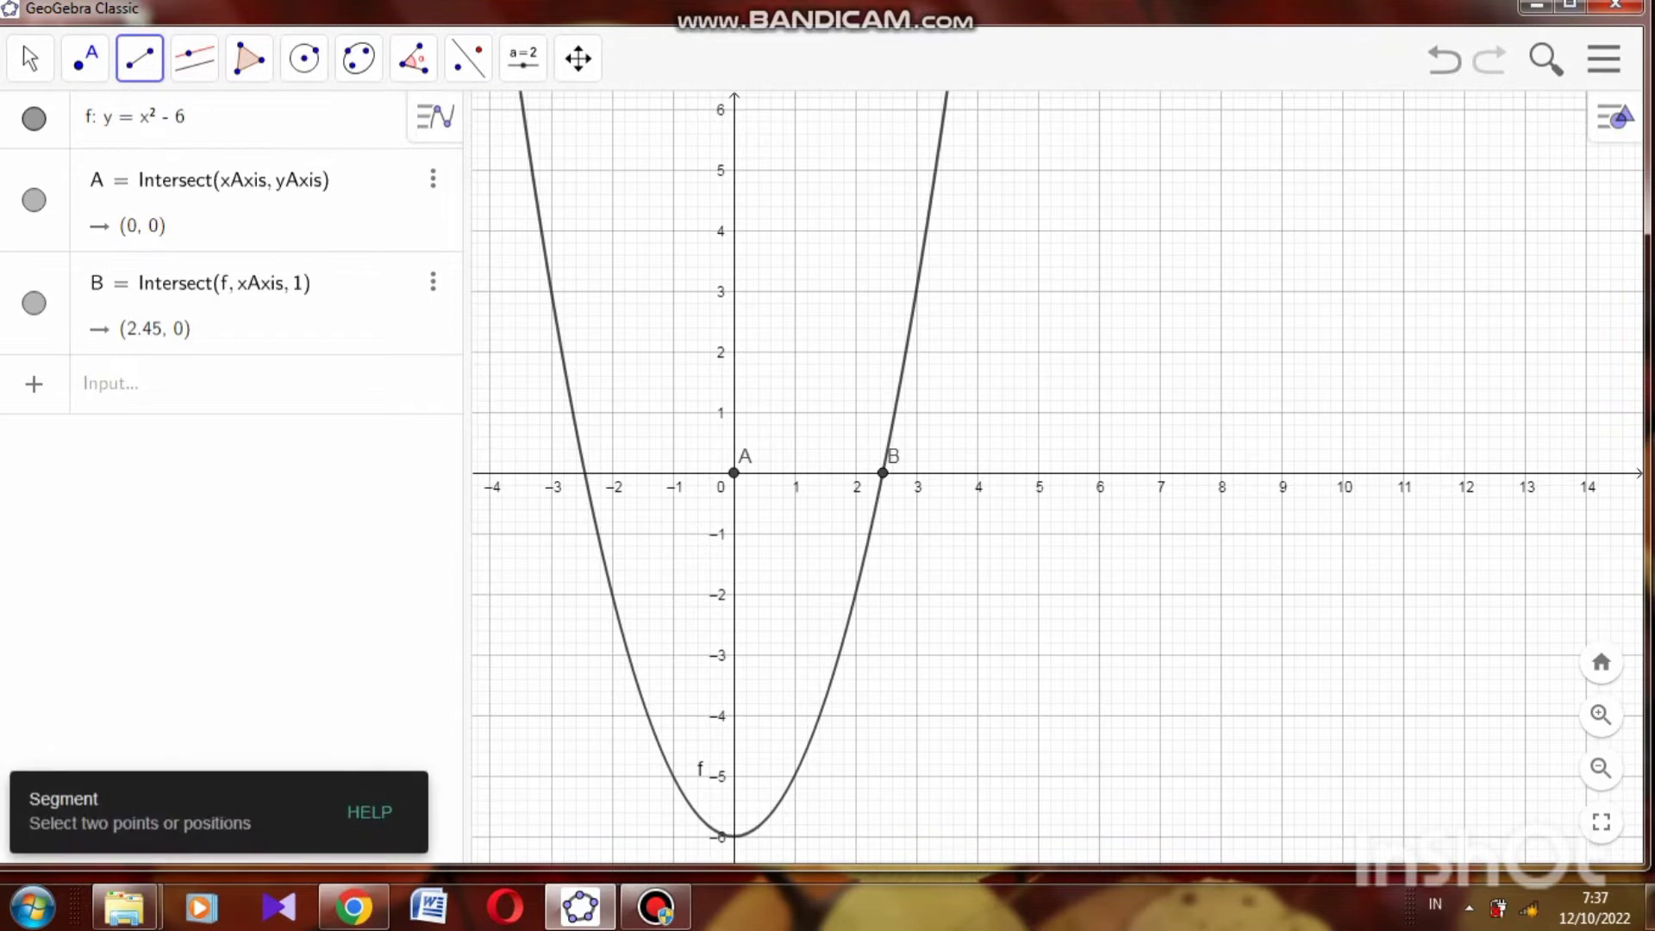
left_click(733, 472)
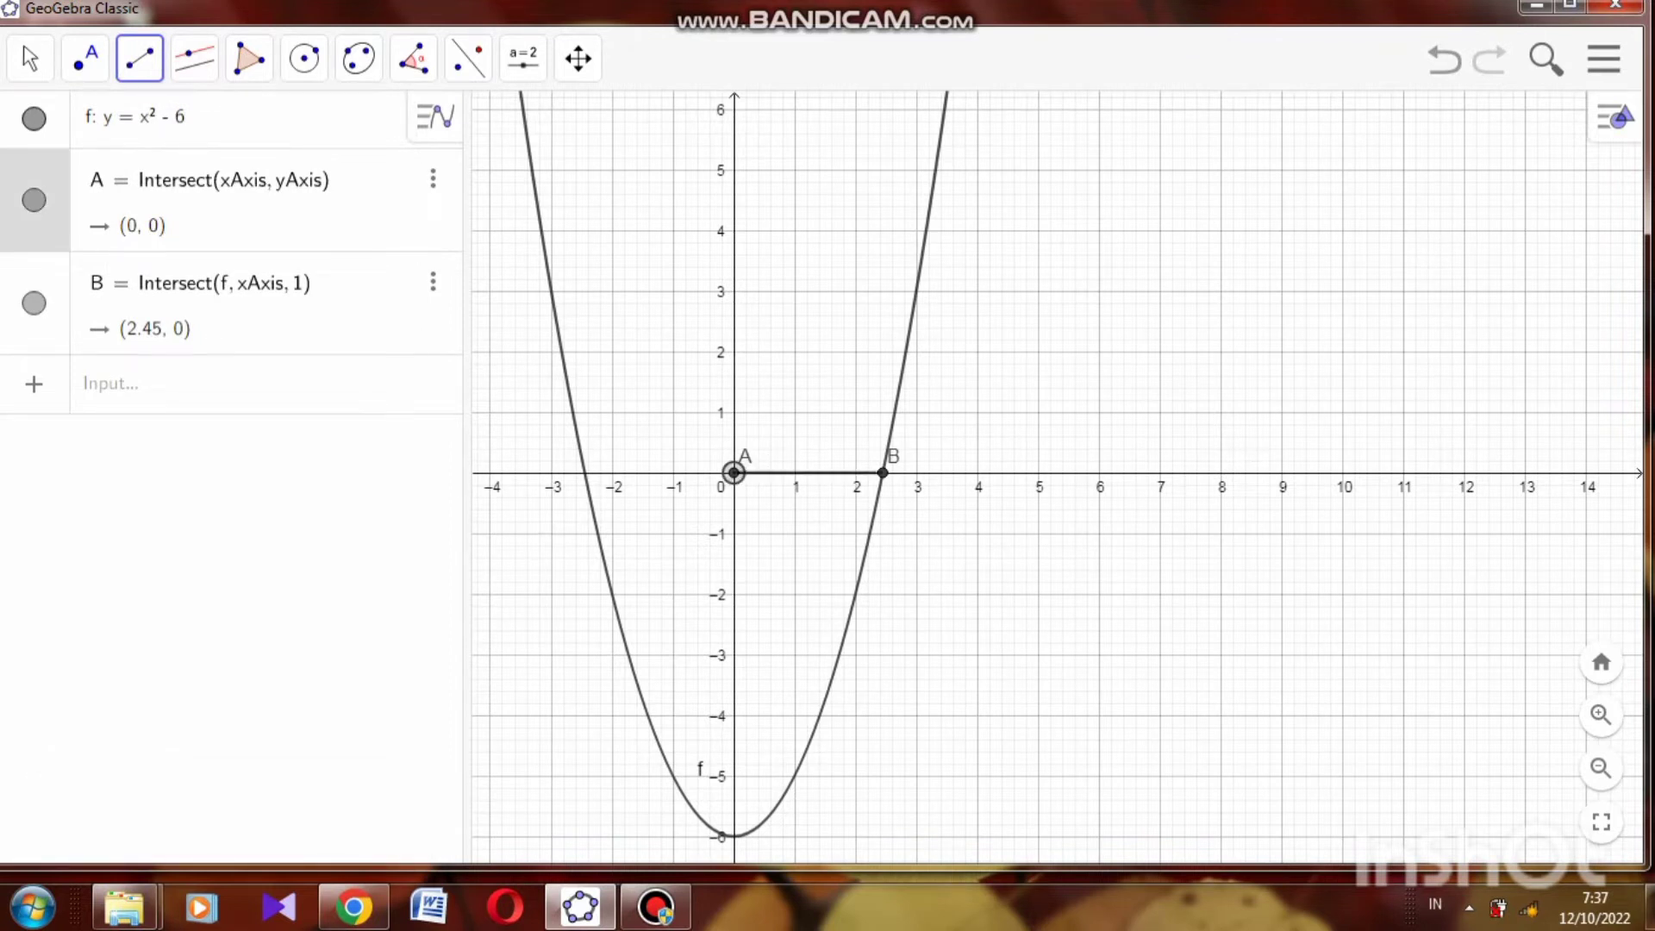
left_click(883, 473)
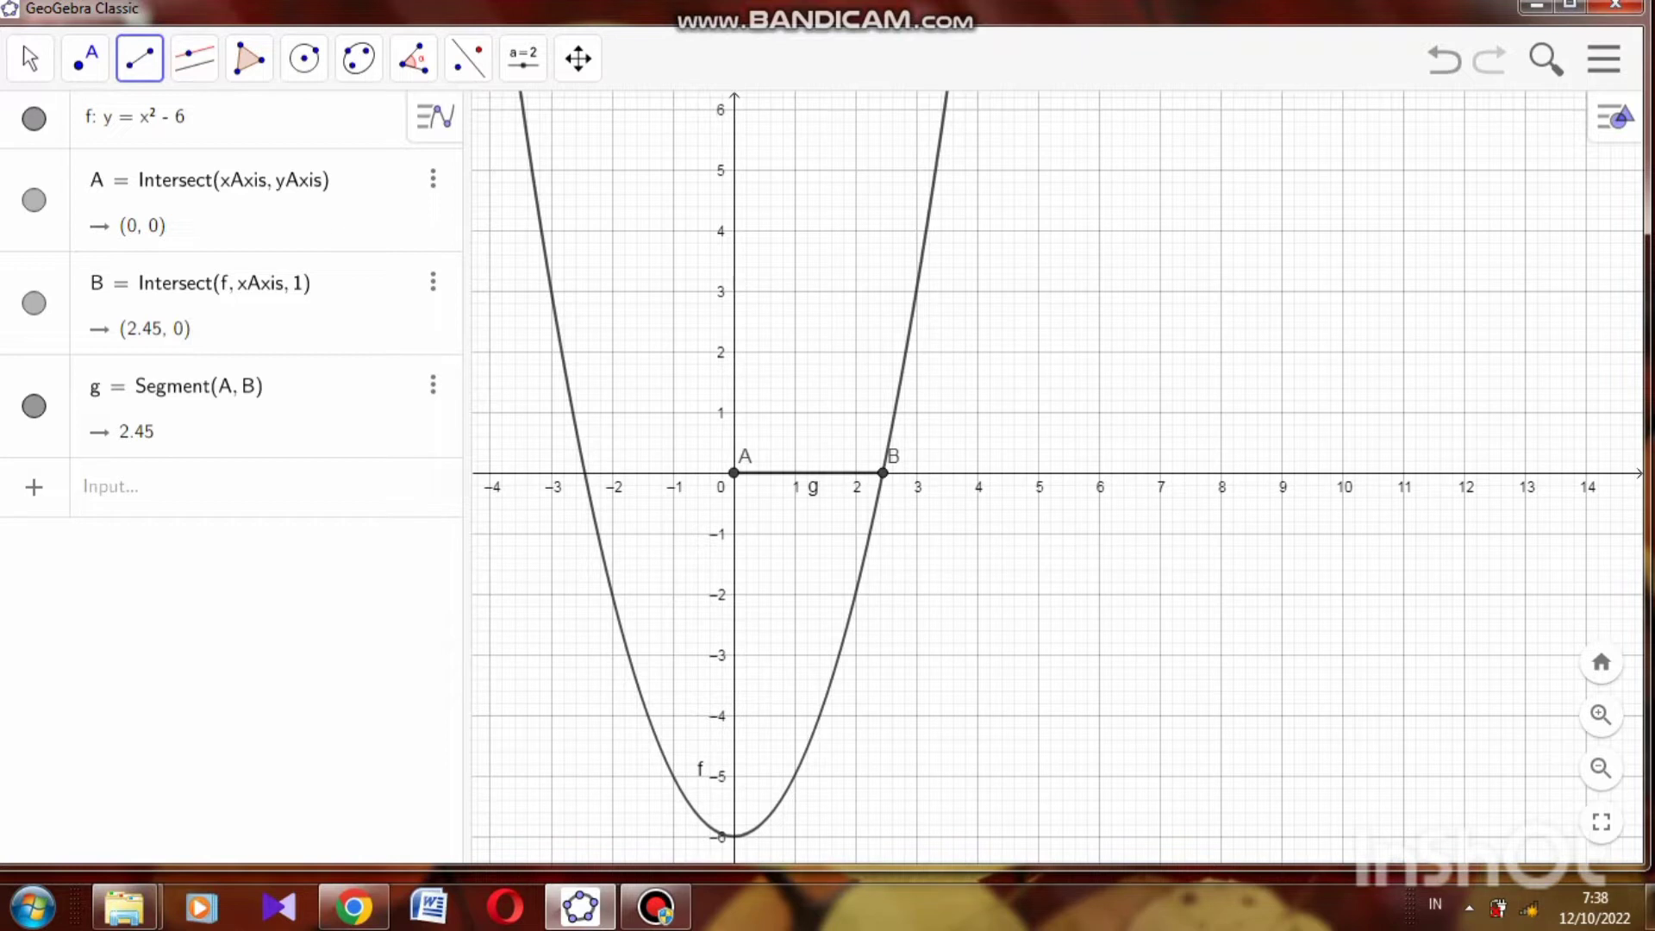
Step: Place a point on segment AB and move it to about (1.32, 0)
left_click(85, 58)
left_click(129, 128)
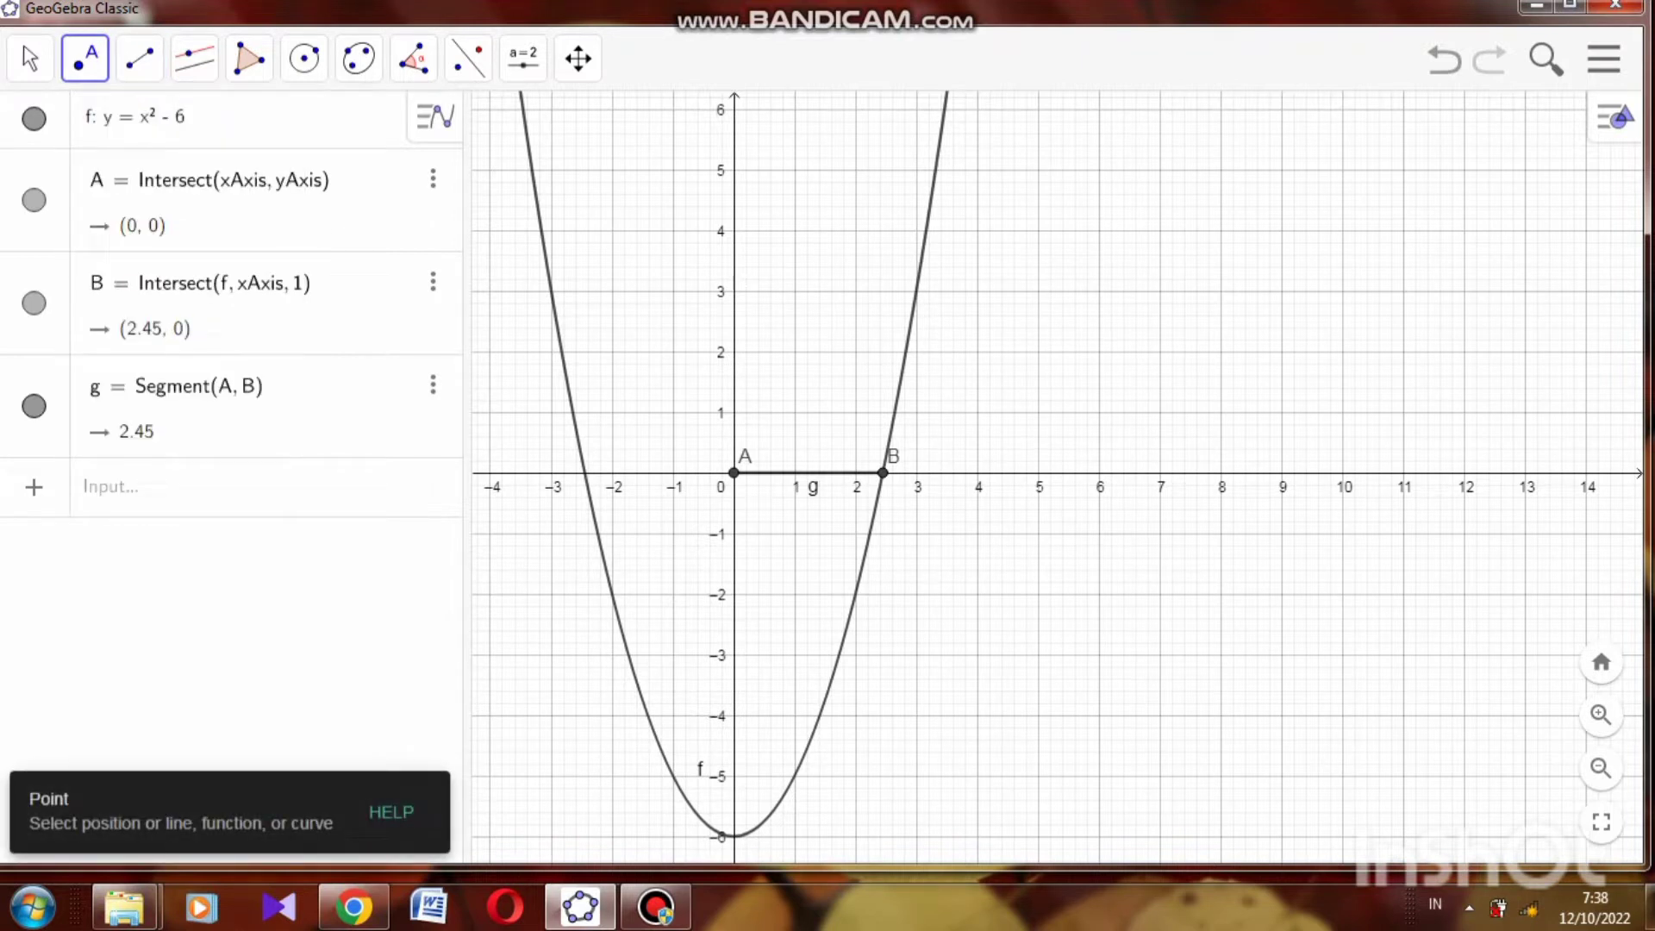
left_click(803, 473)
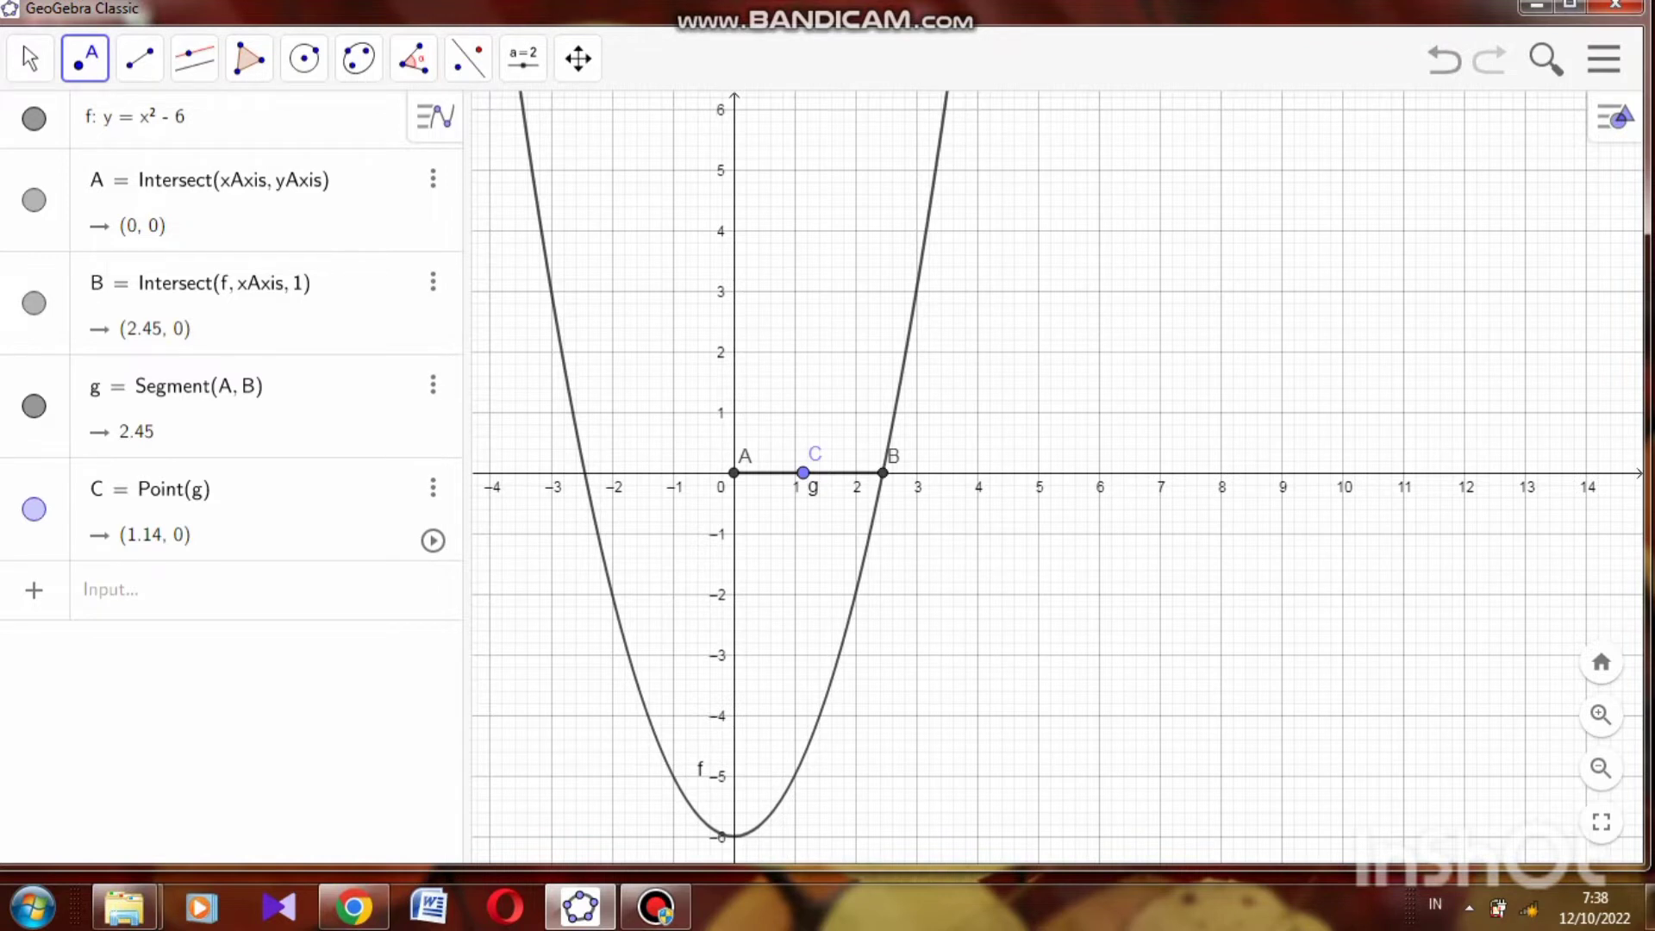
mouse_move(802, 472)
left_mouse_down()
mouse_move(764, 473)
mouse_move(881, 473)
mouse_move(814, 472)
left_mouse_up()
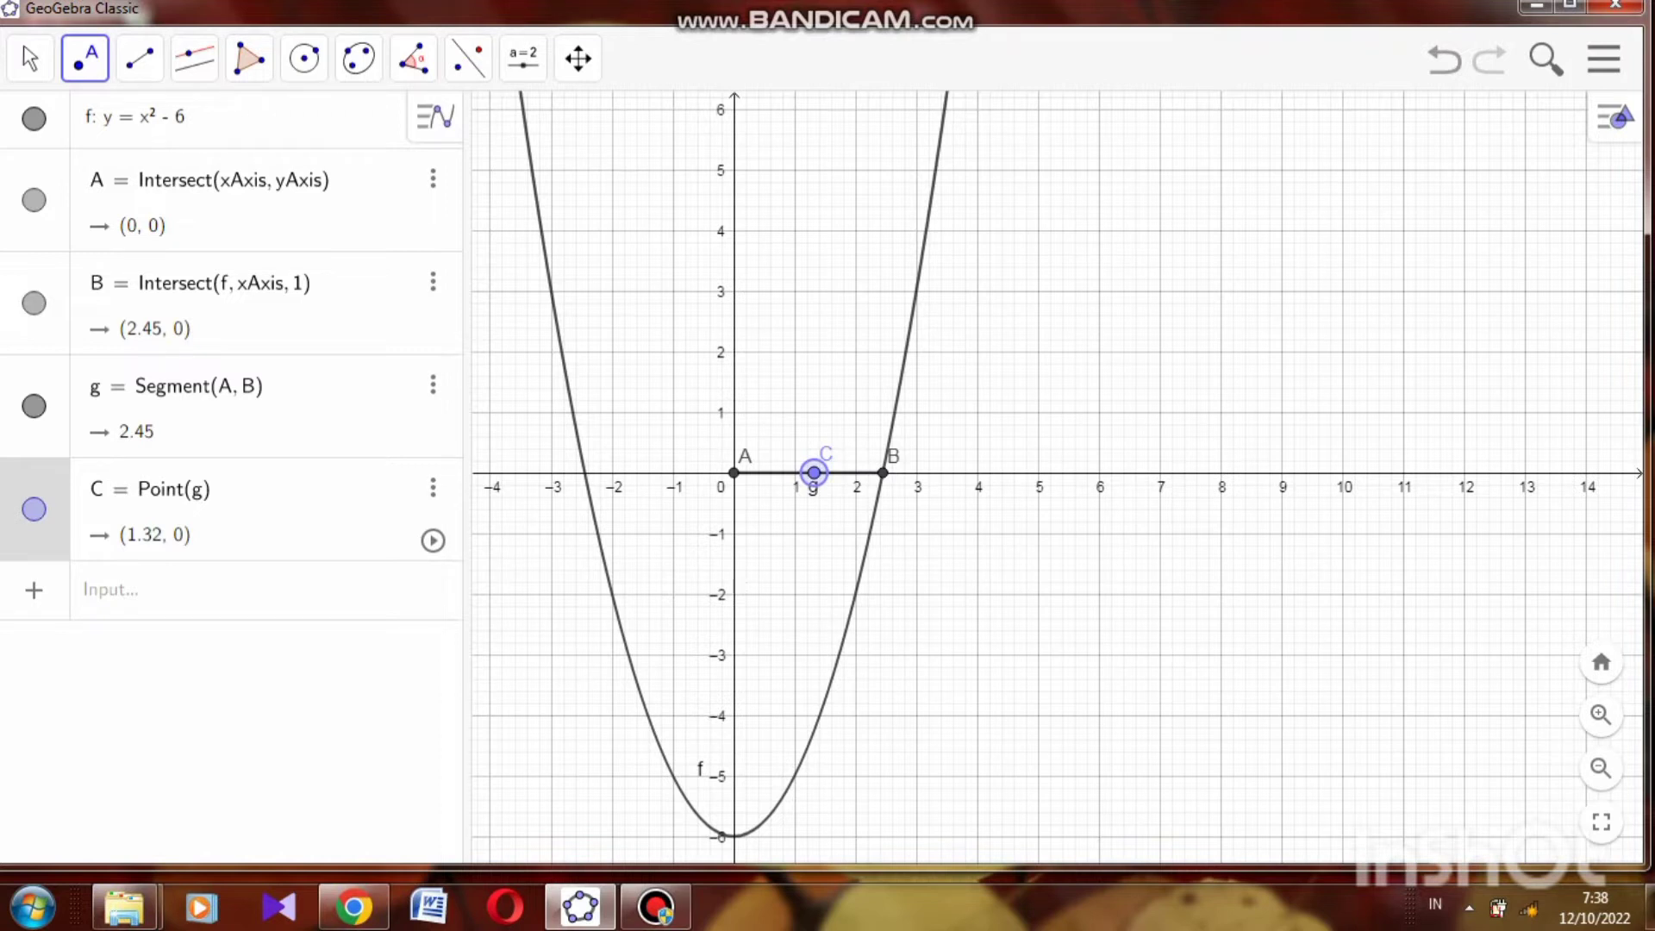
Step: Construct a line through point C parallel to the y-axis
left_click(194, 59)
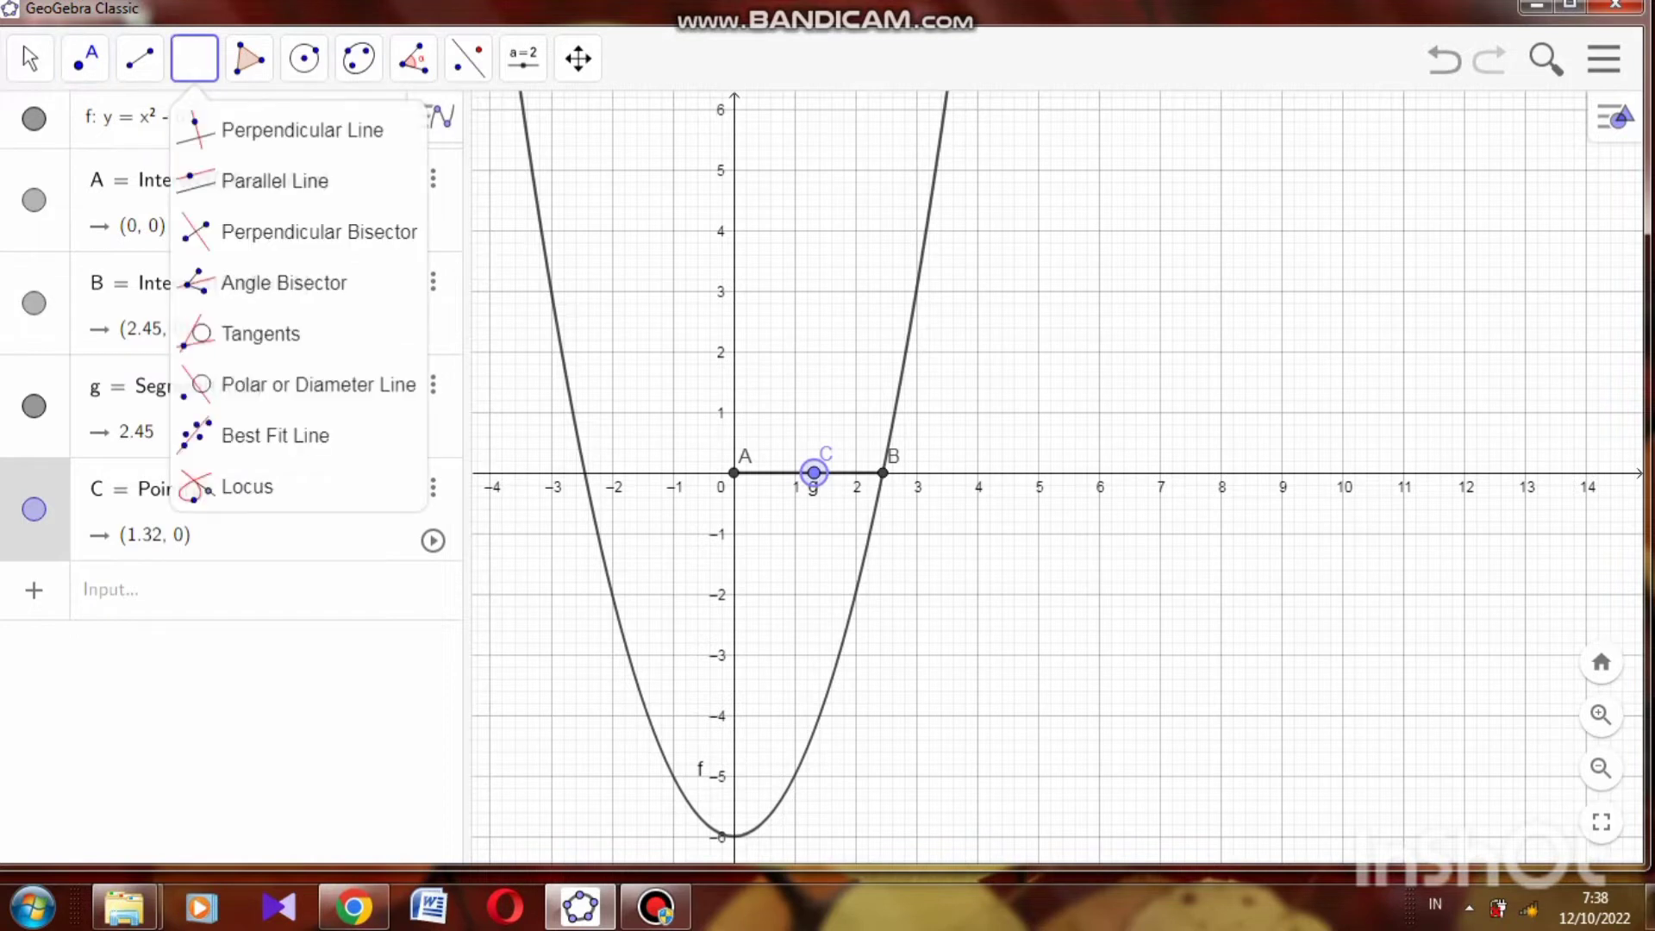
left_click(276, 180)
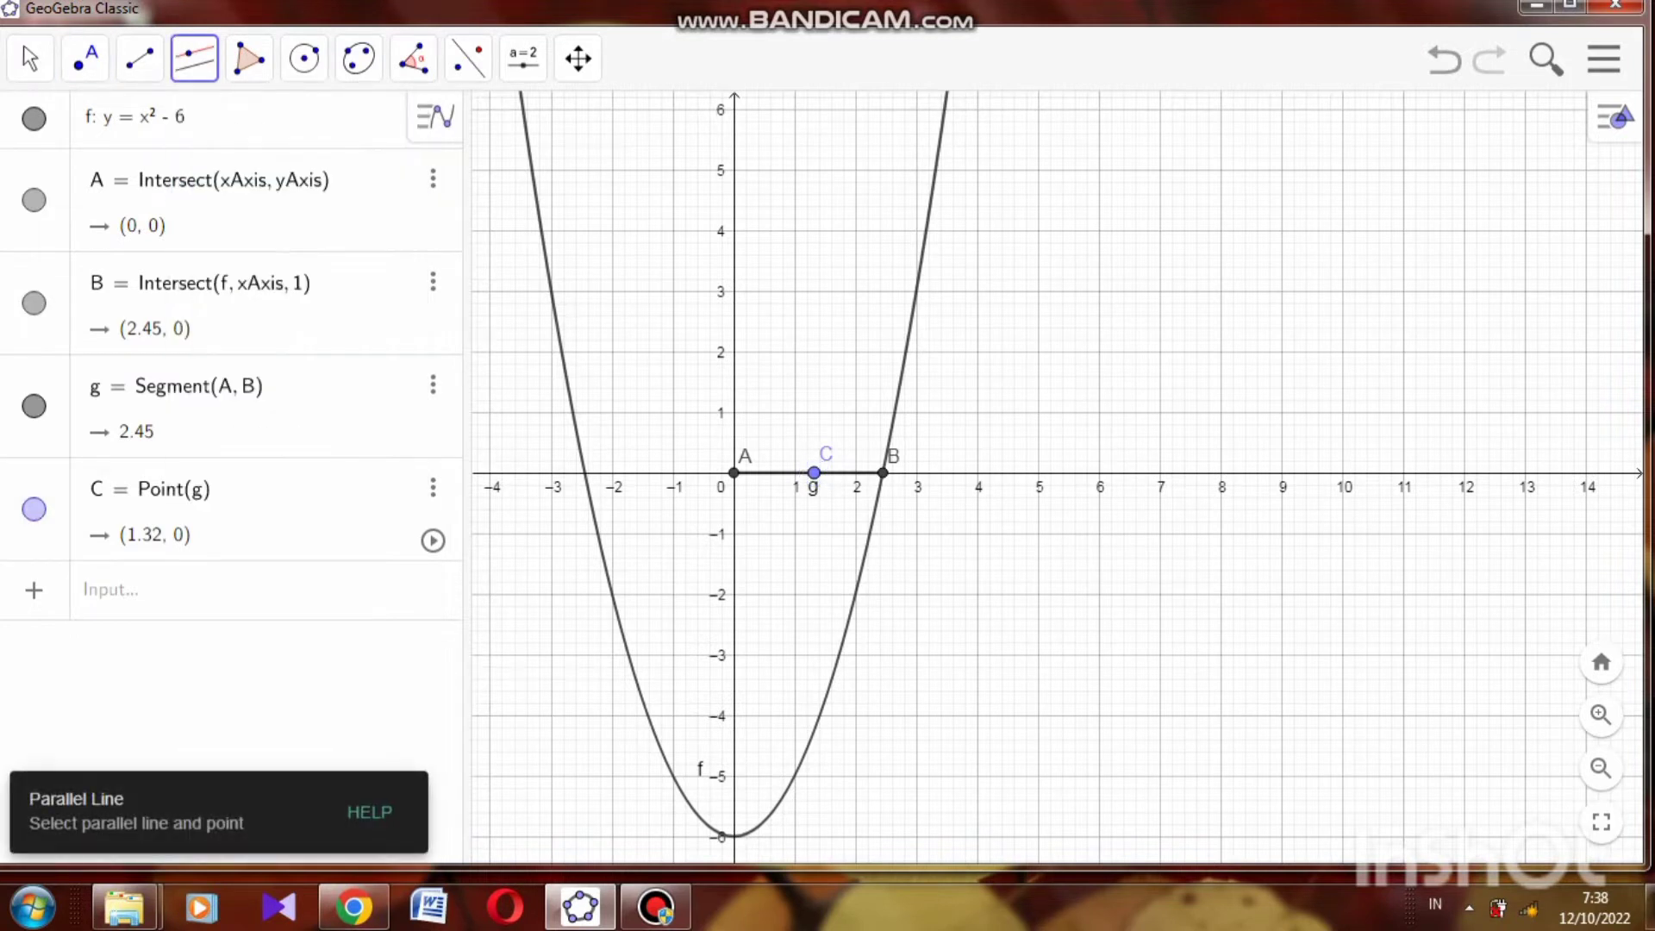
left_click(814, 473)
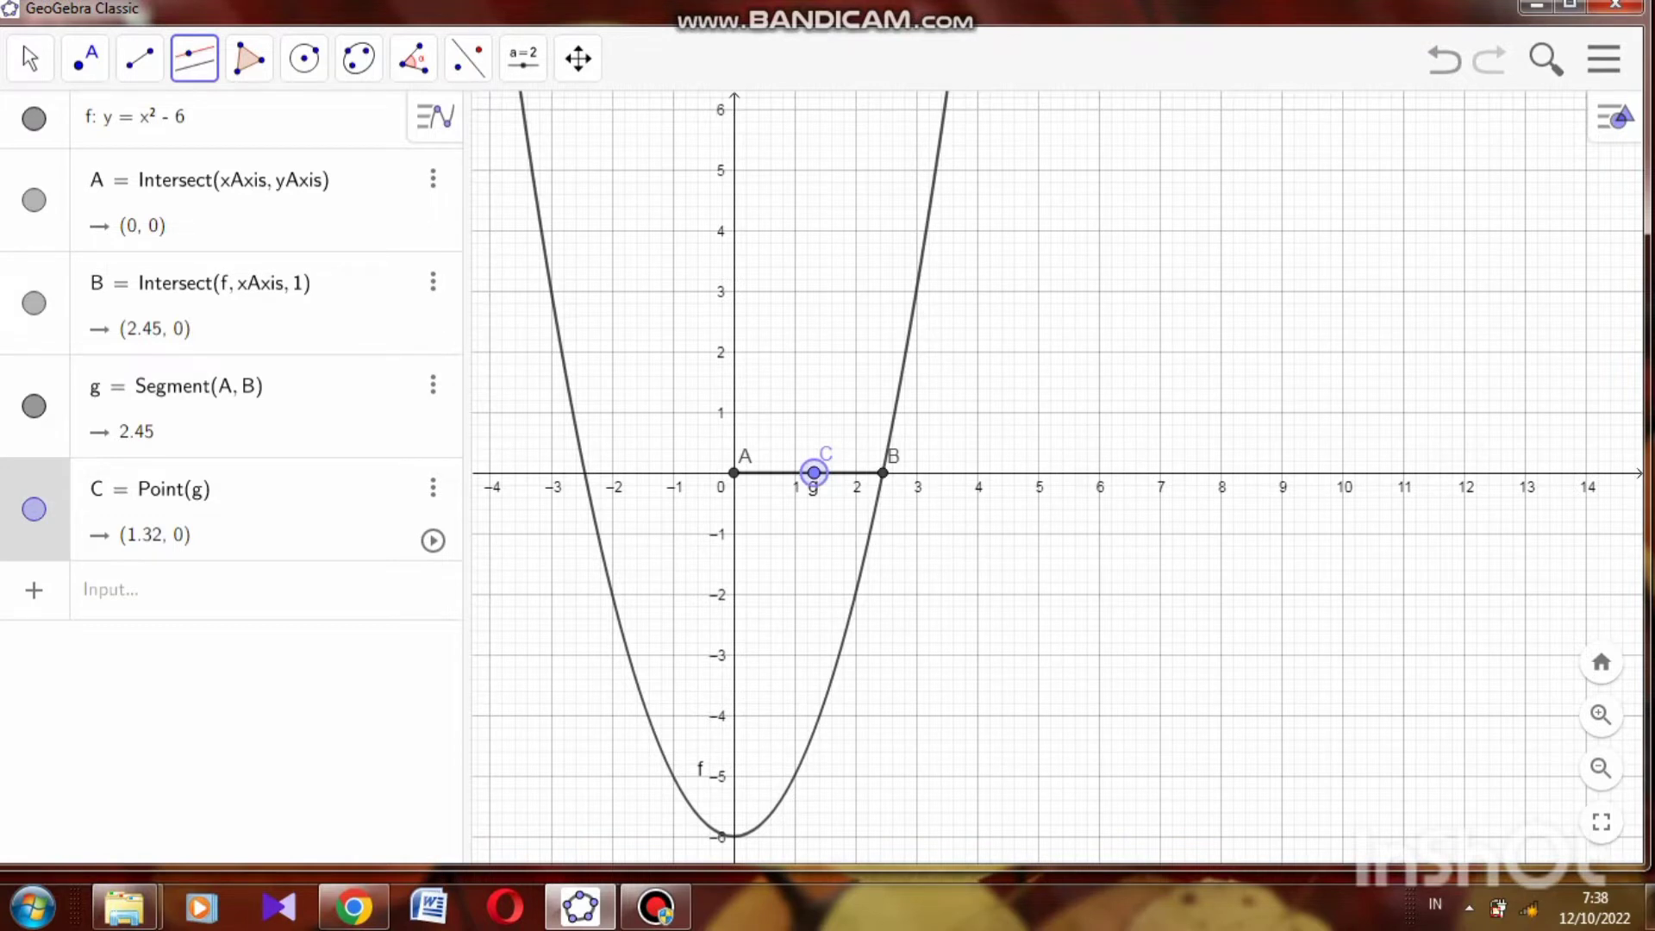
left_click(734, 284)
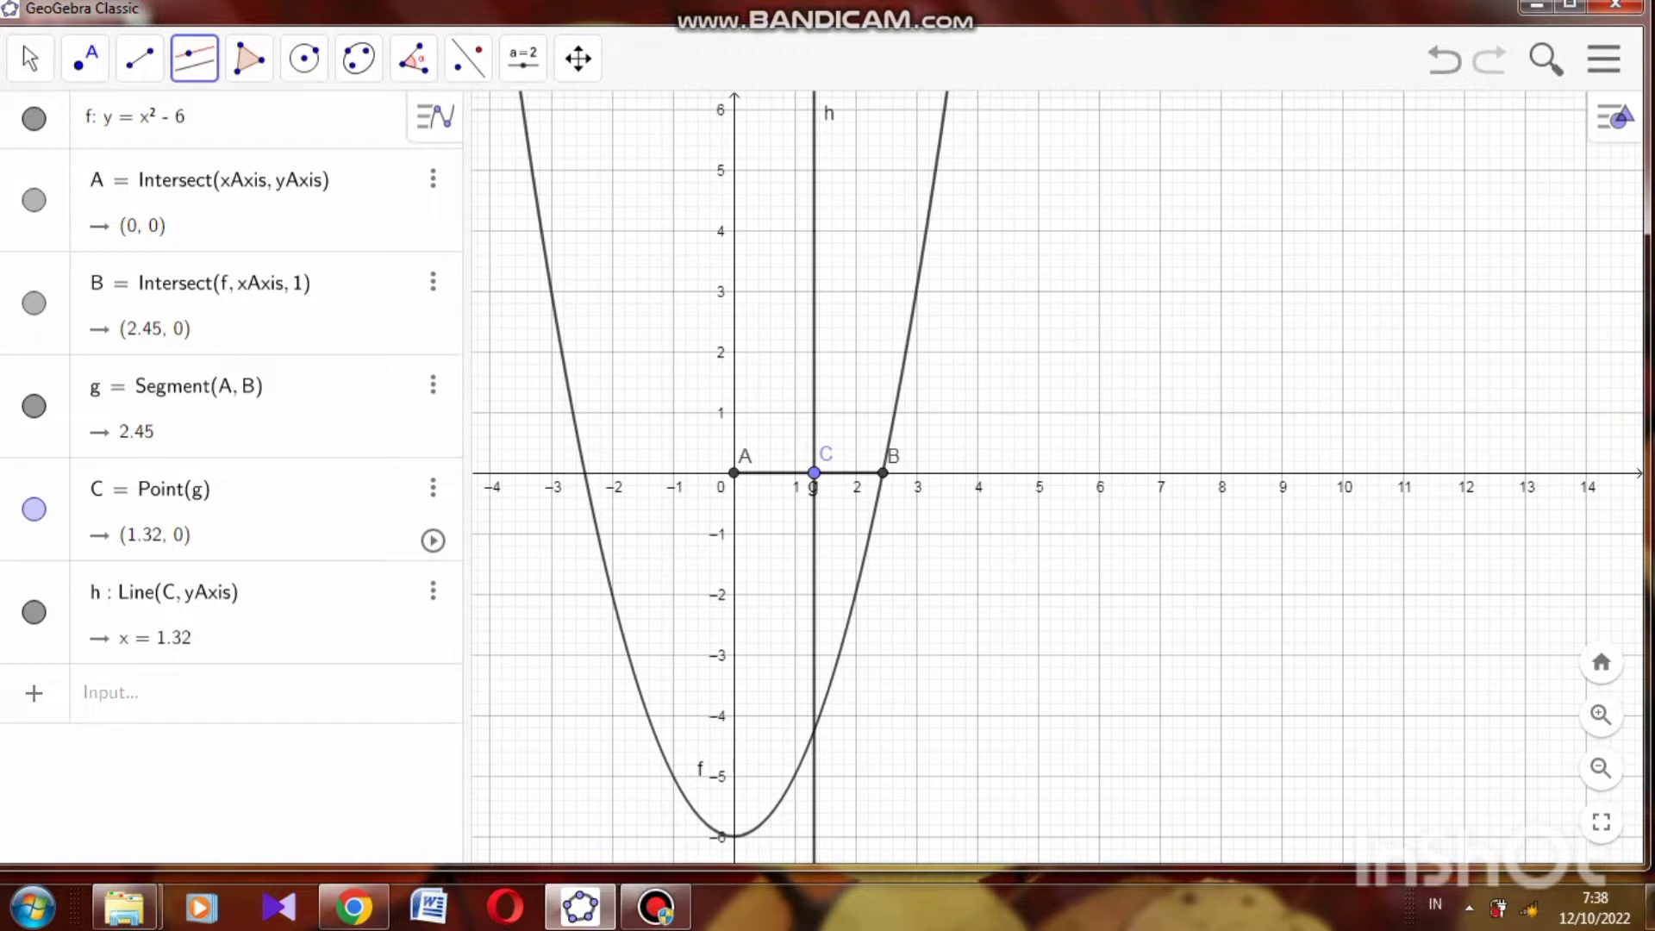
Step: Mark the intersection of the parabola and the vertical line through C
left_click(84, 58)
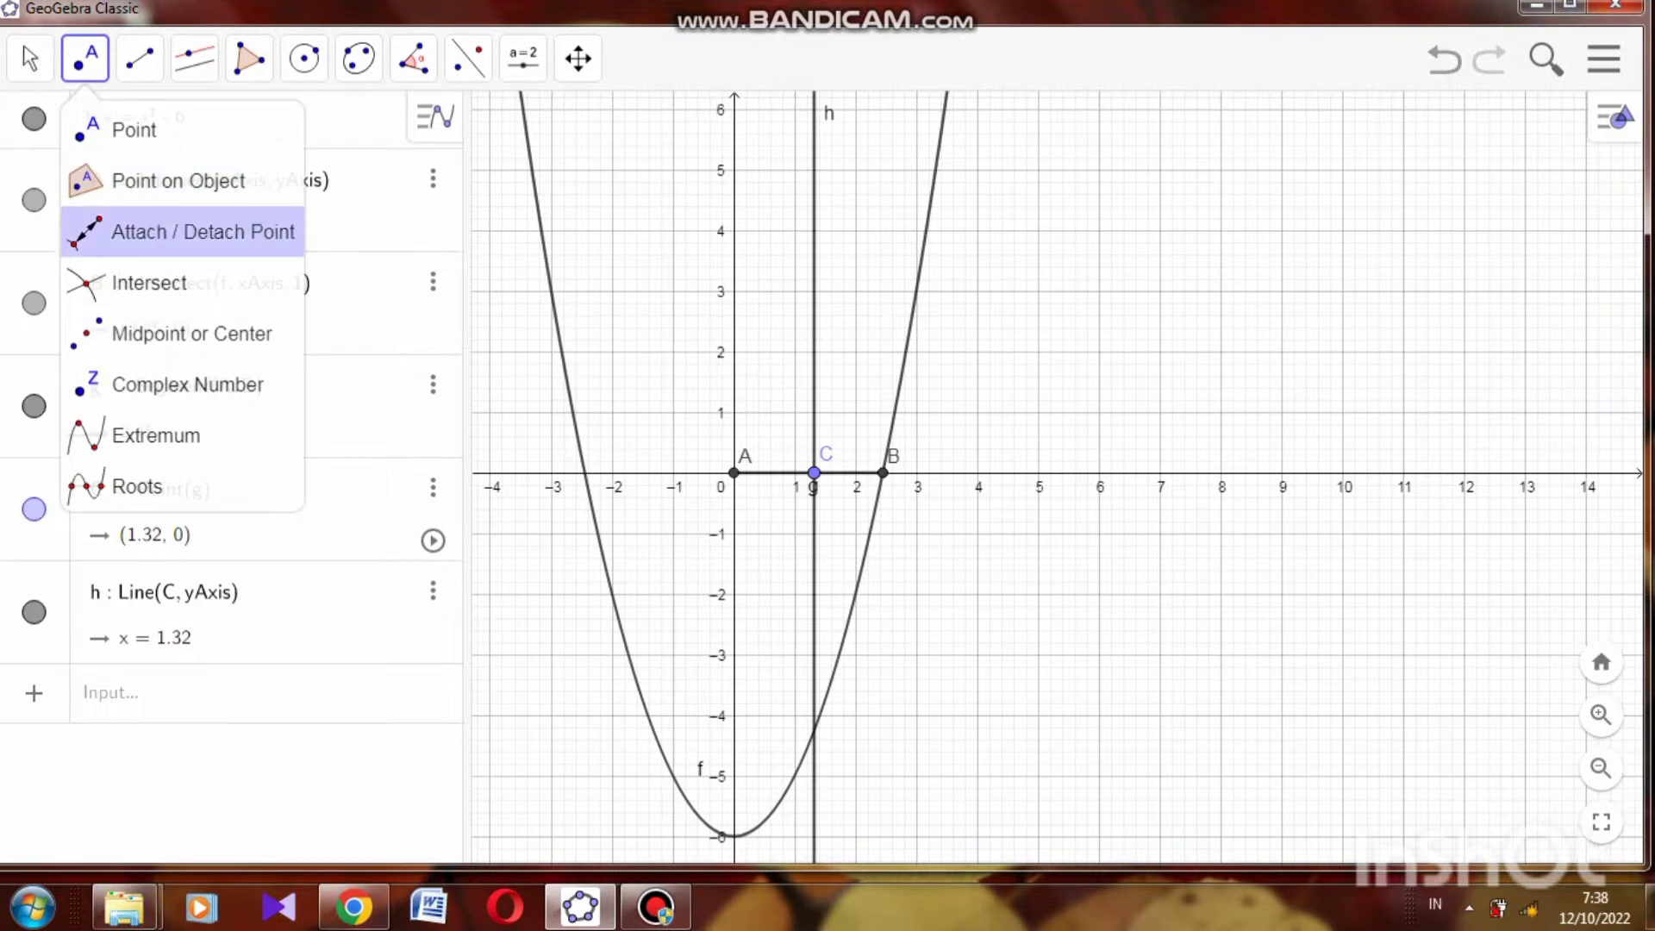
left_click(149, 283)
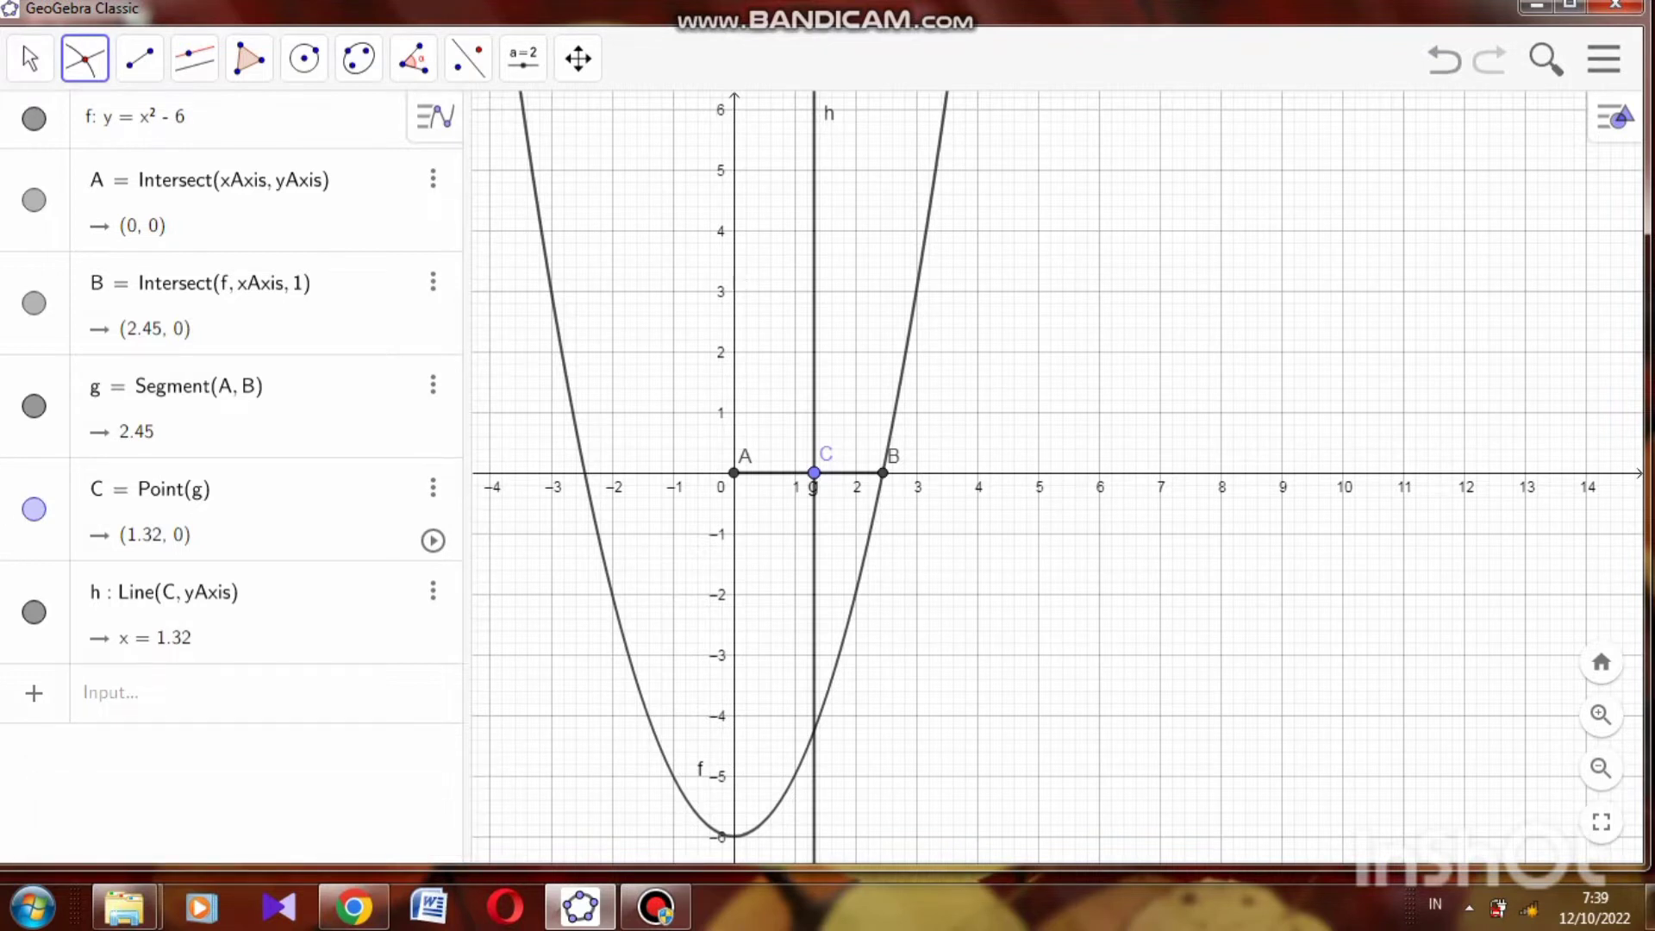
left_click(814, 731)
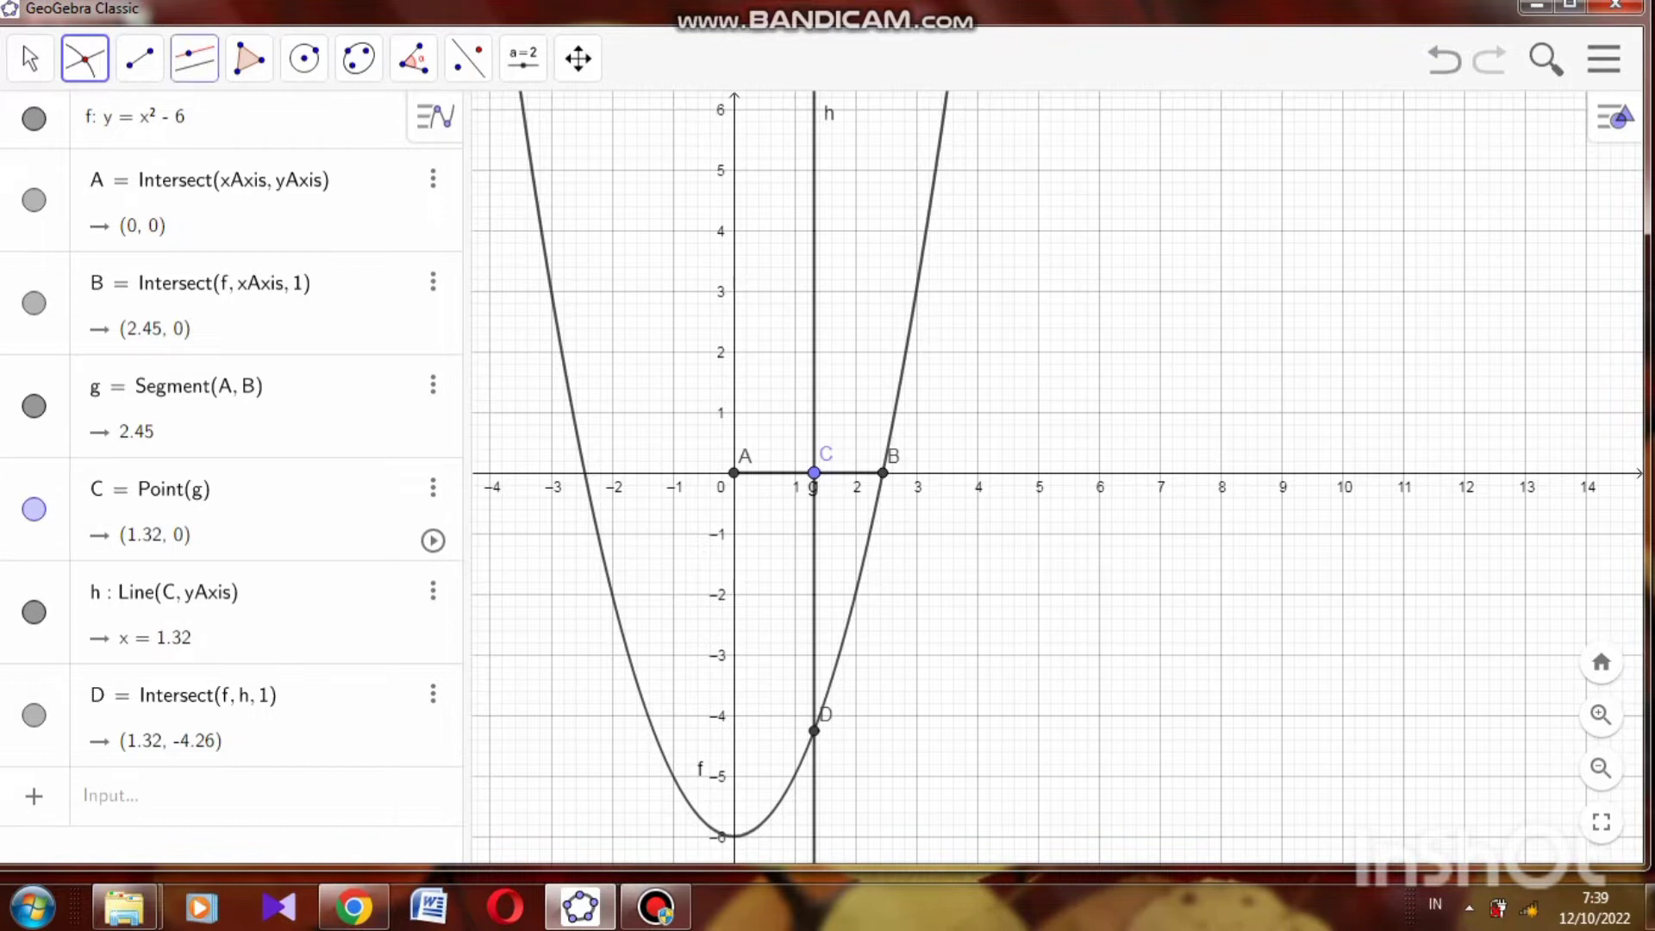
Step: Construct a line through point D parallel to the x-axis and mark its other intersection with the parabola
left_click(194, 57)
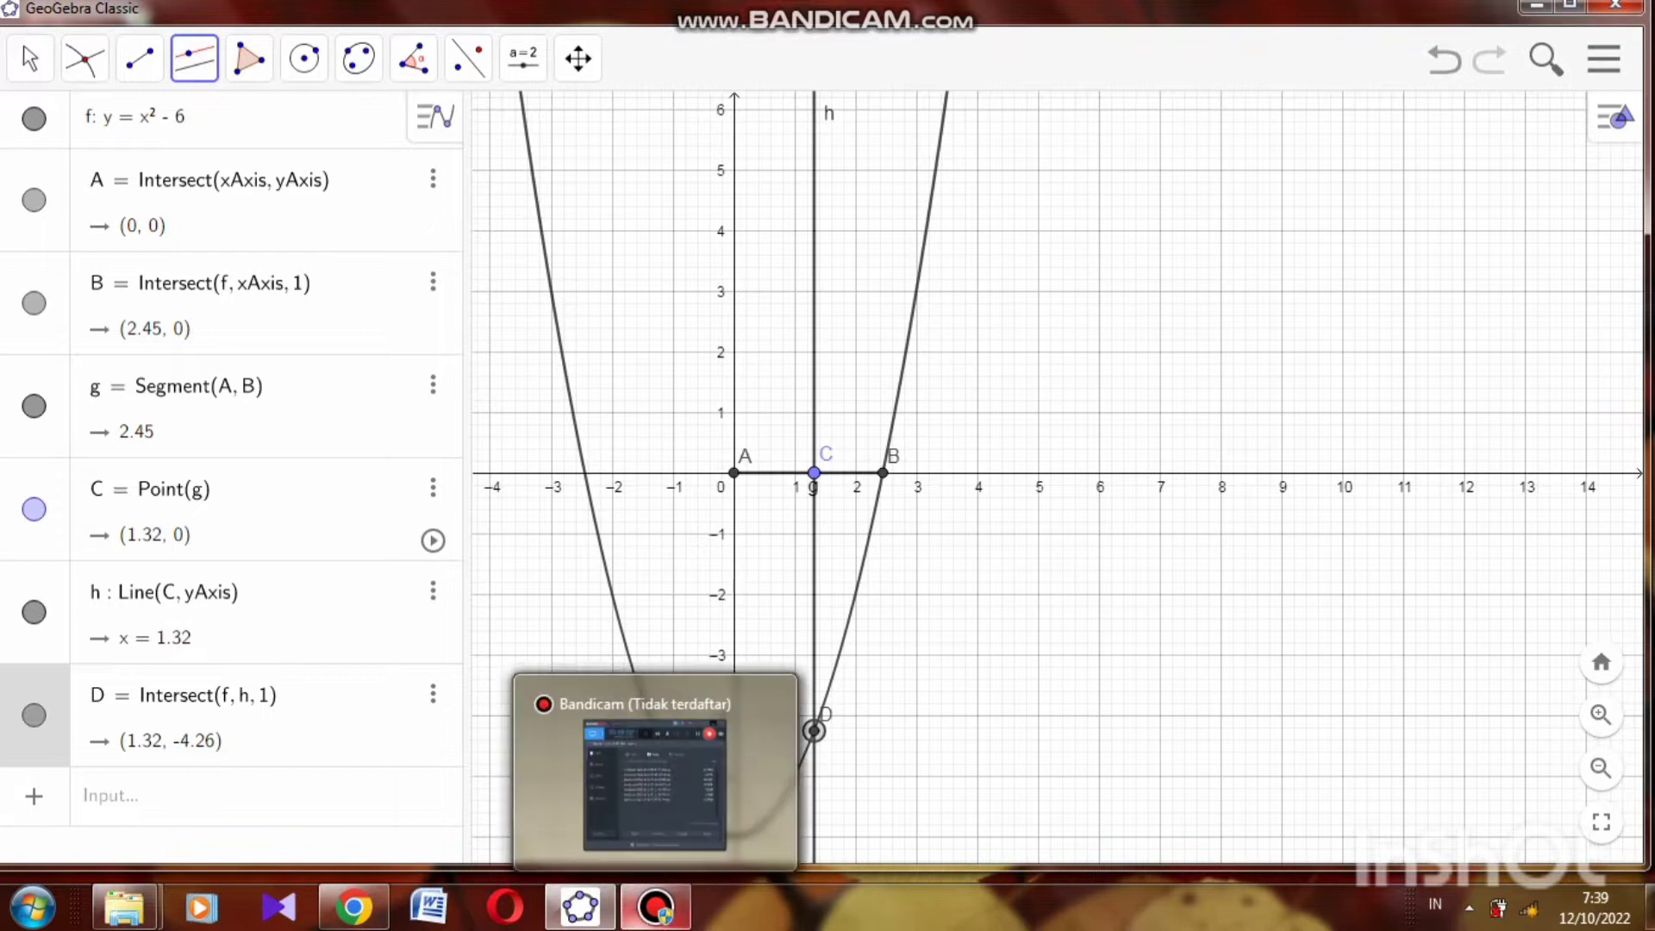
left_click(814, 731)
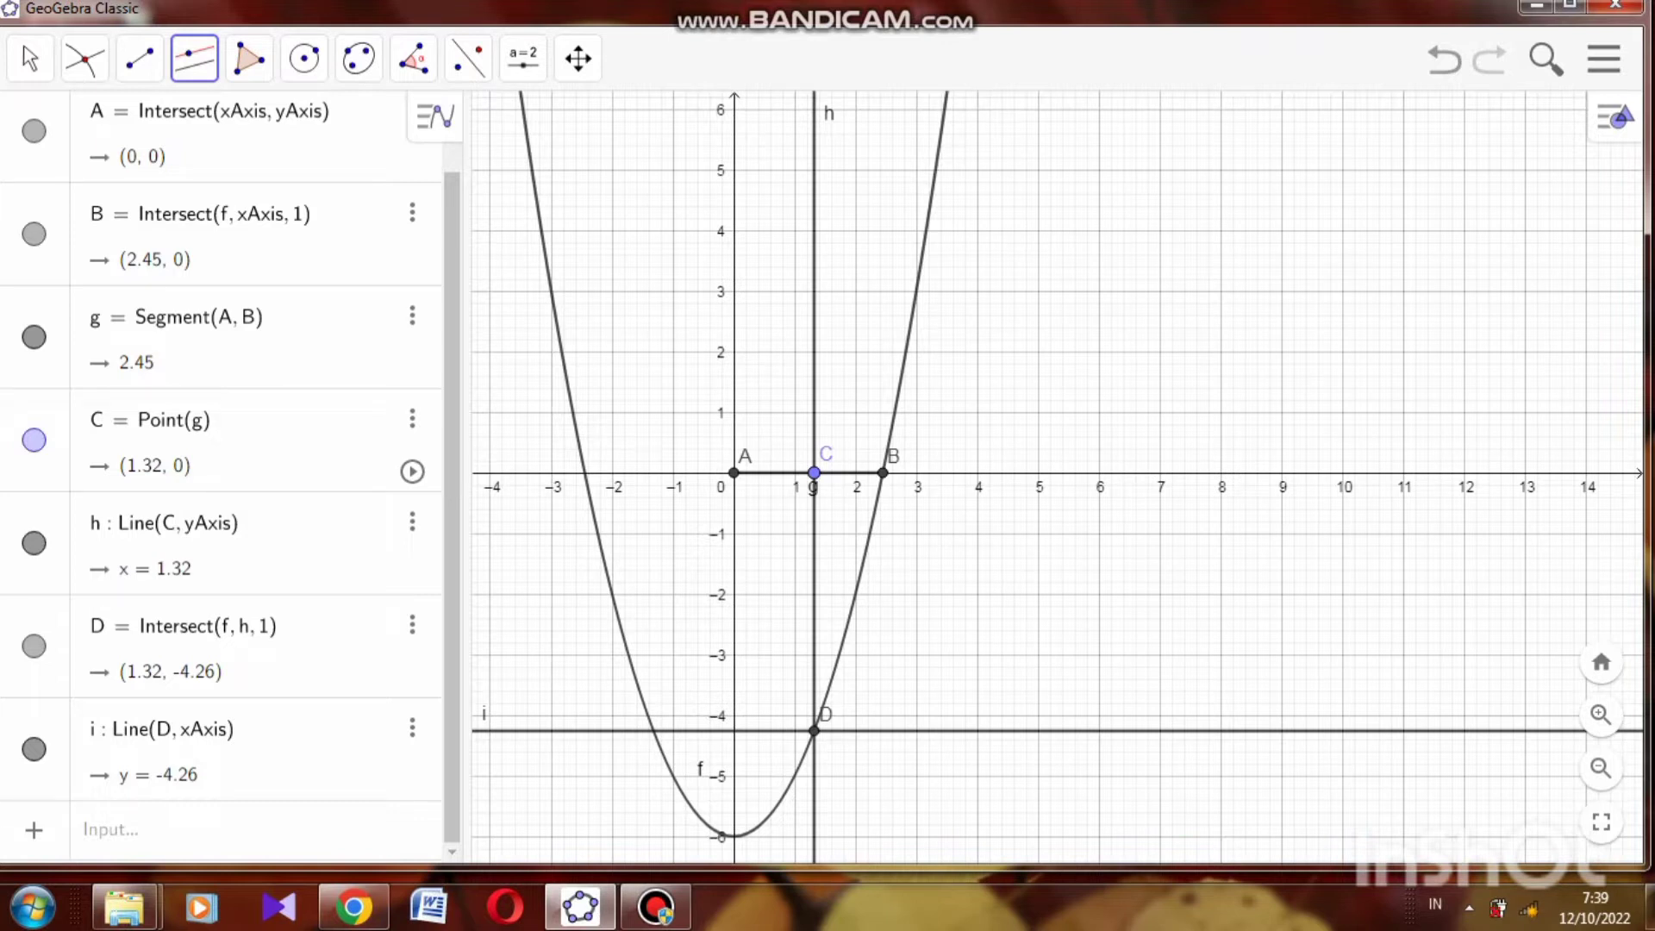
left_click(84, 58)
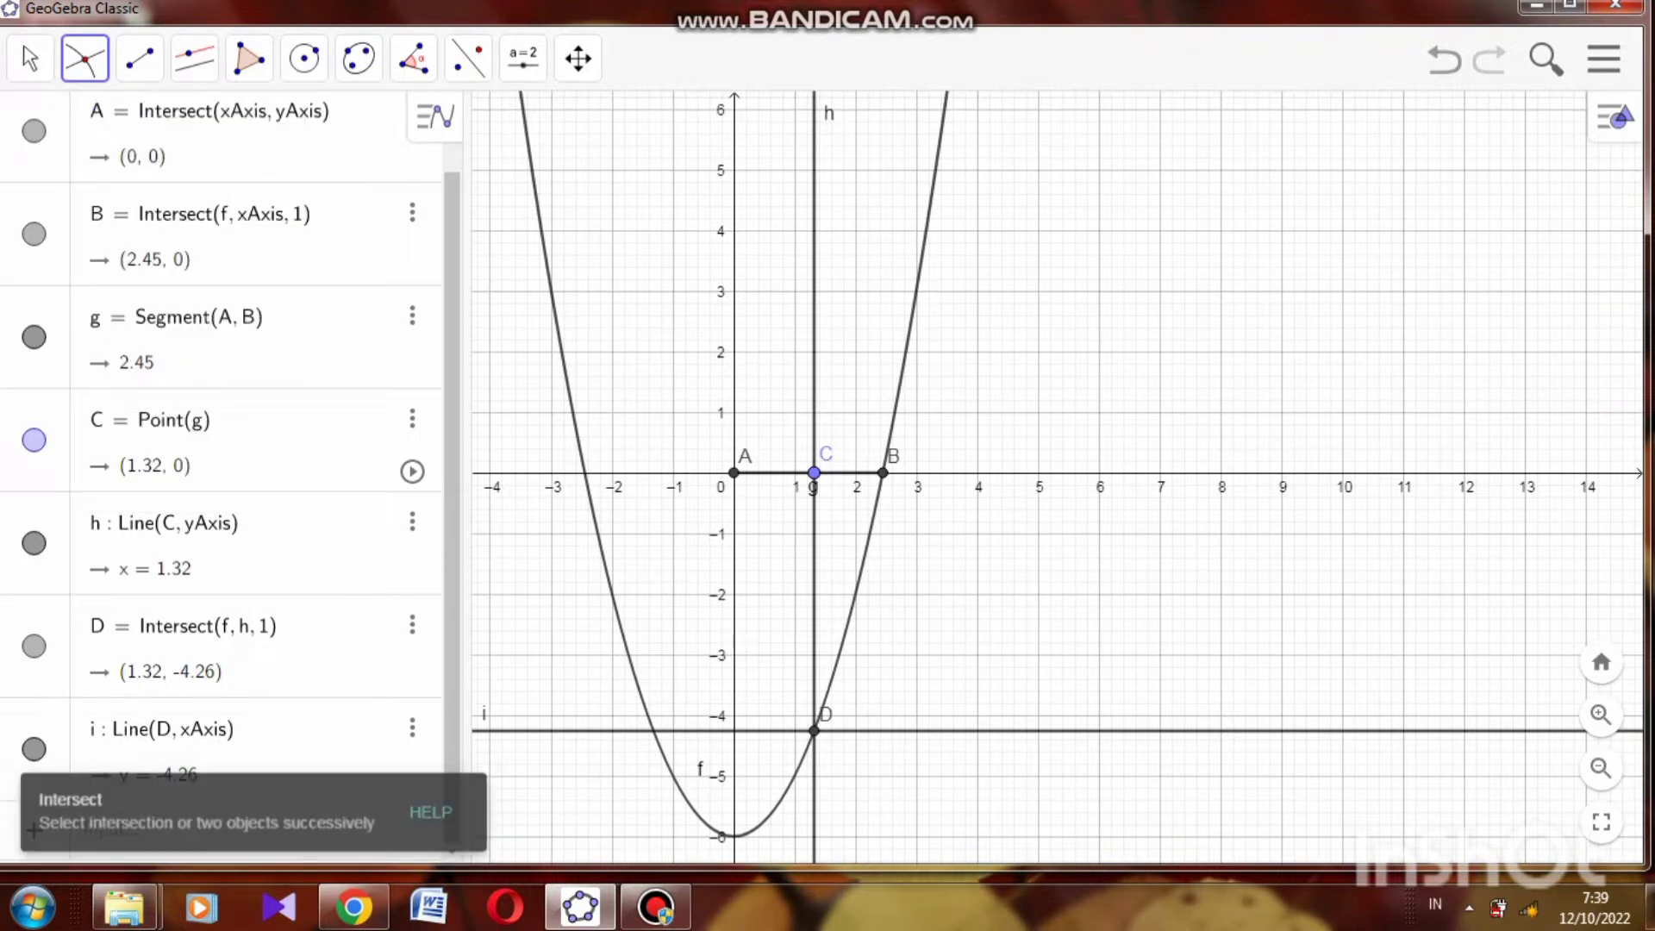
left_click(653, 731)
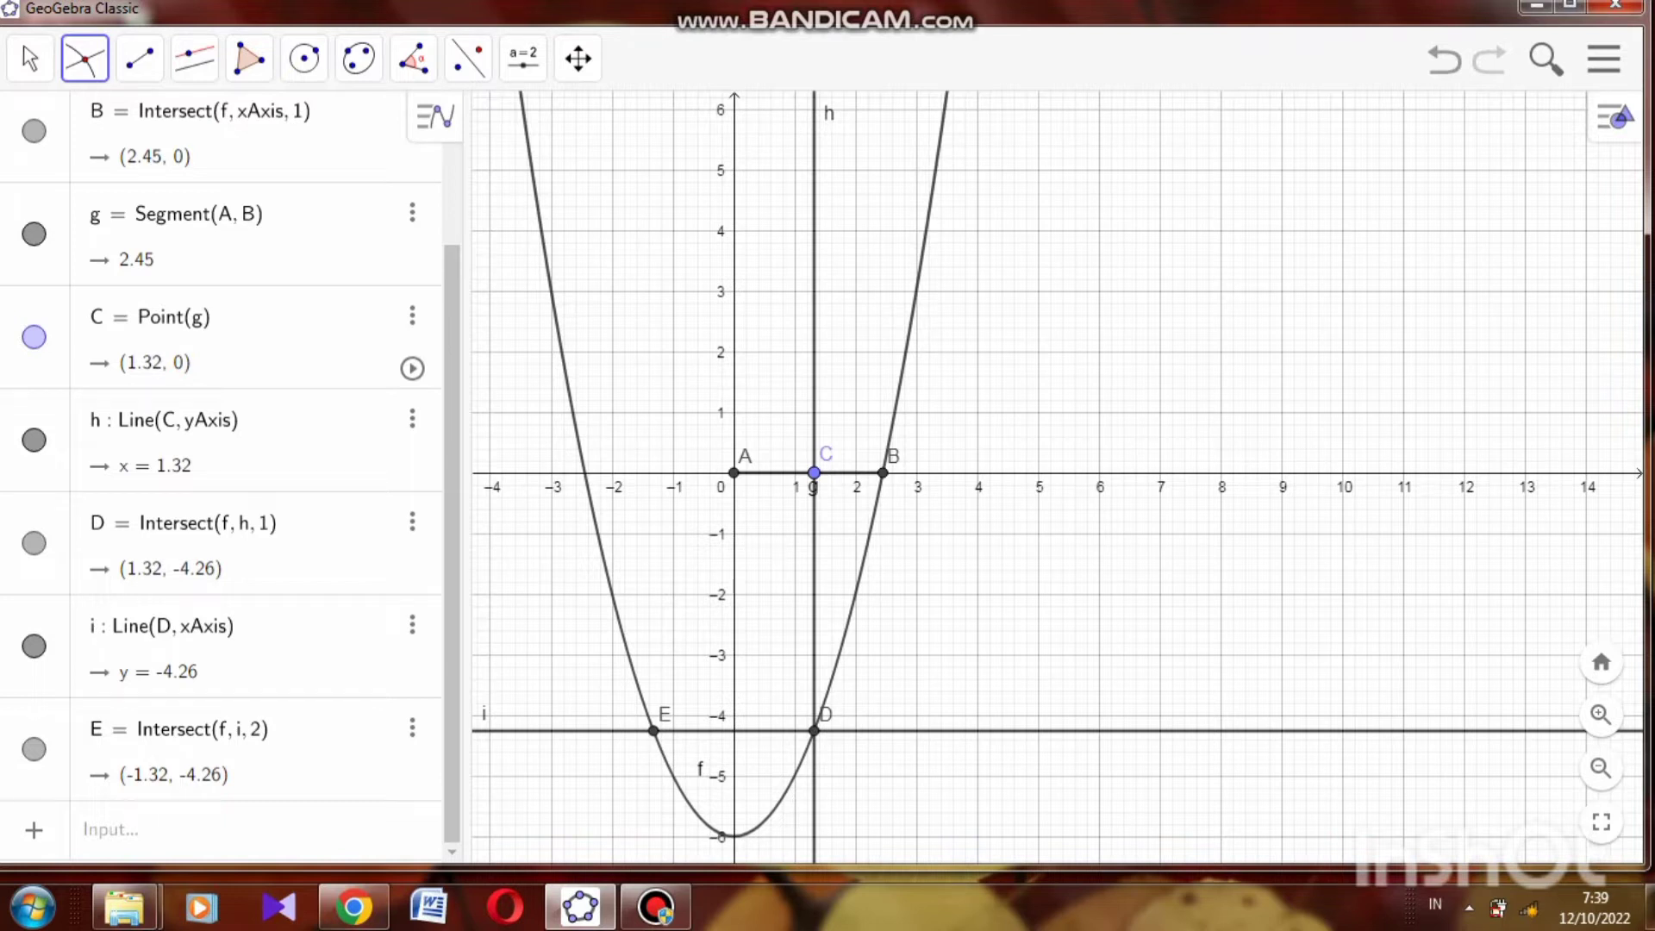
Step: Construct a line through point E parallel to the y-axis
left_click(194, 57)
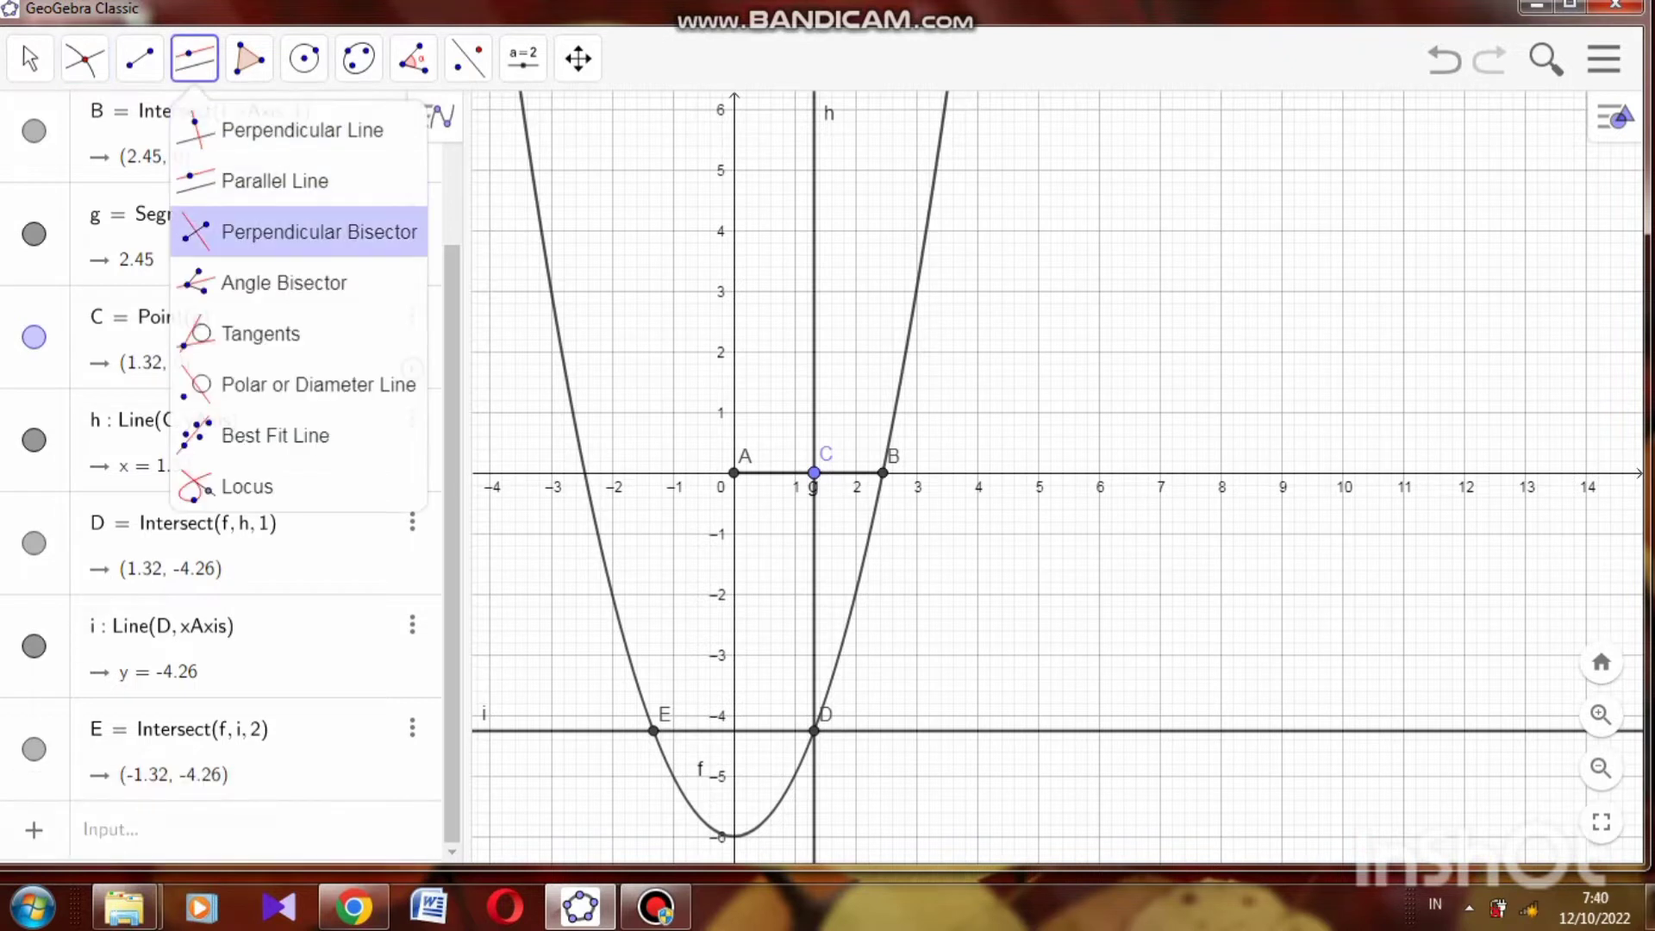
left_click(276, 180)
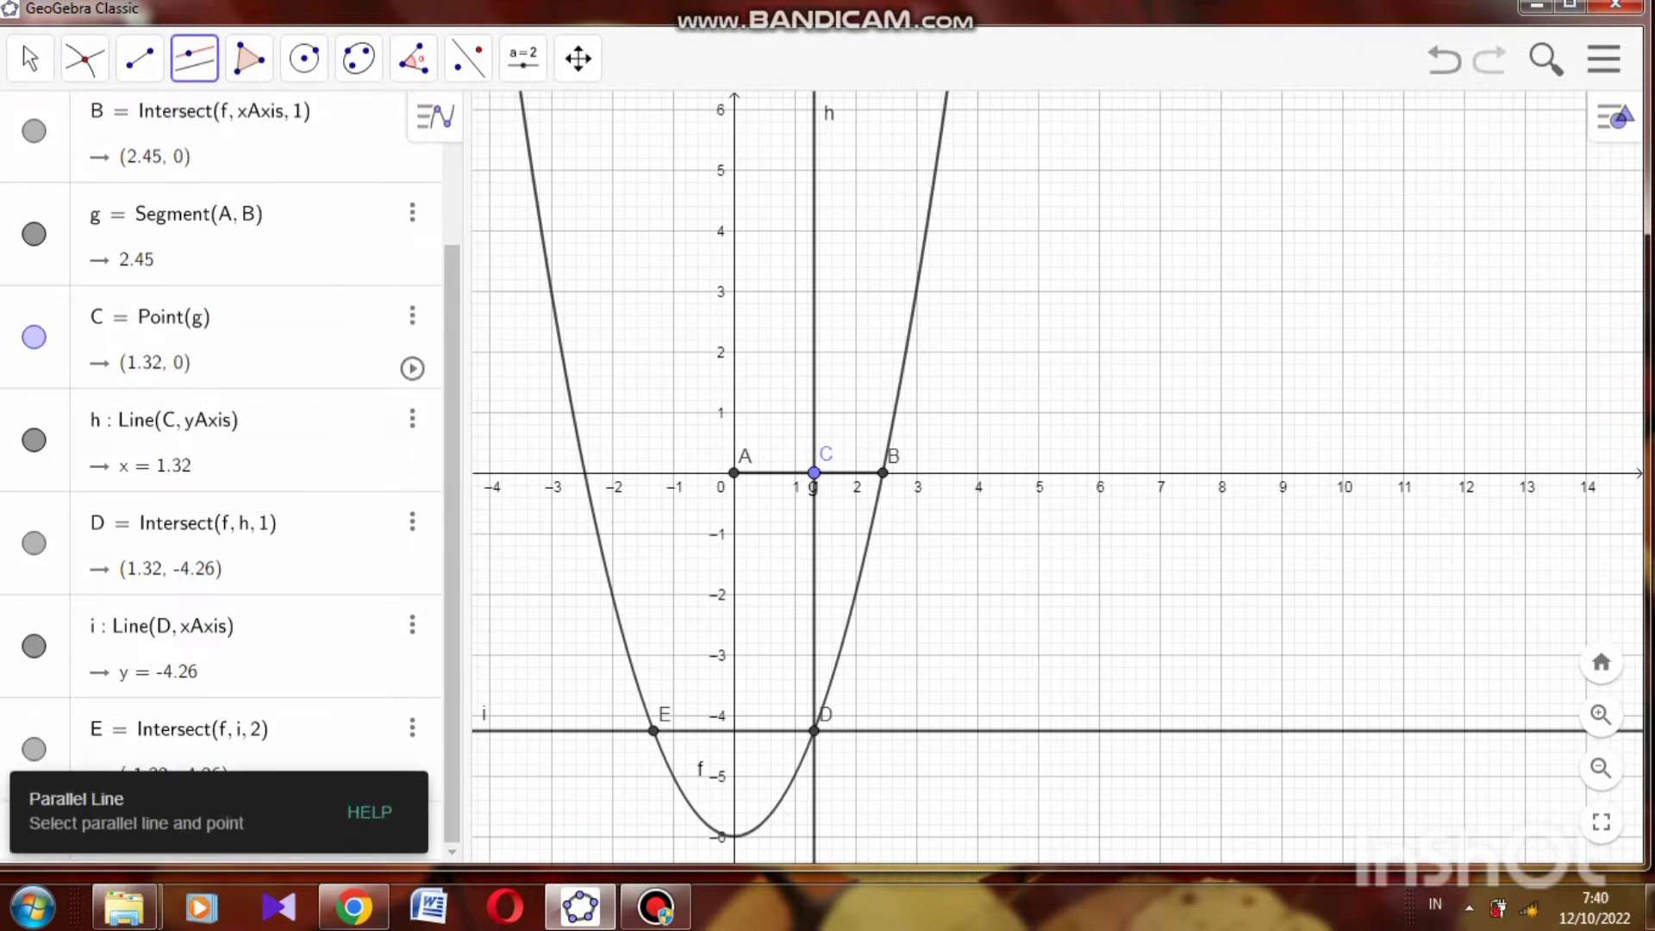
left_click(654, 731)
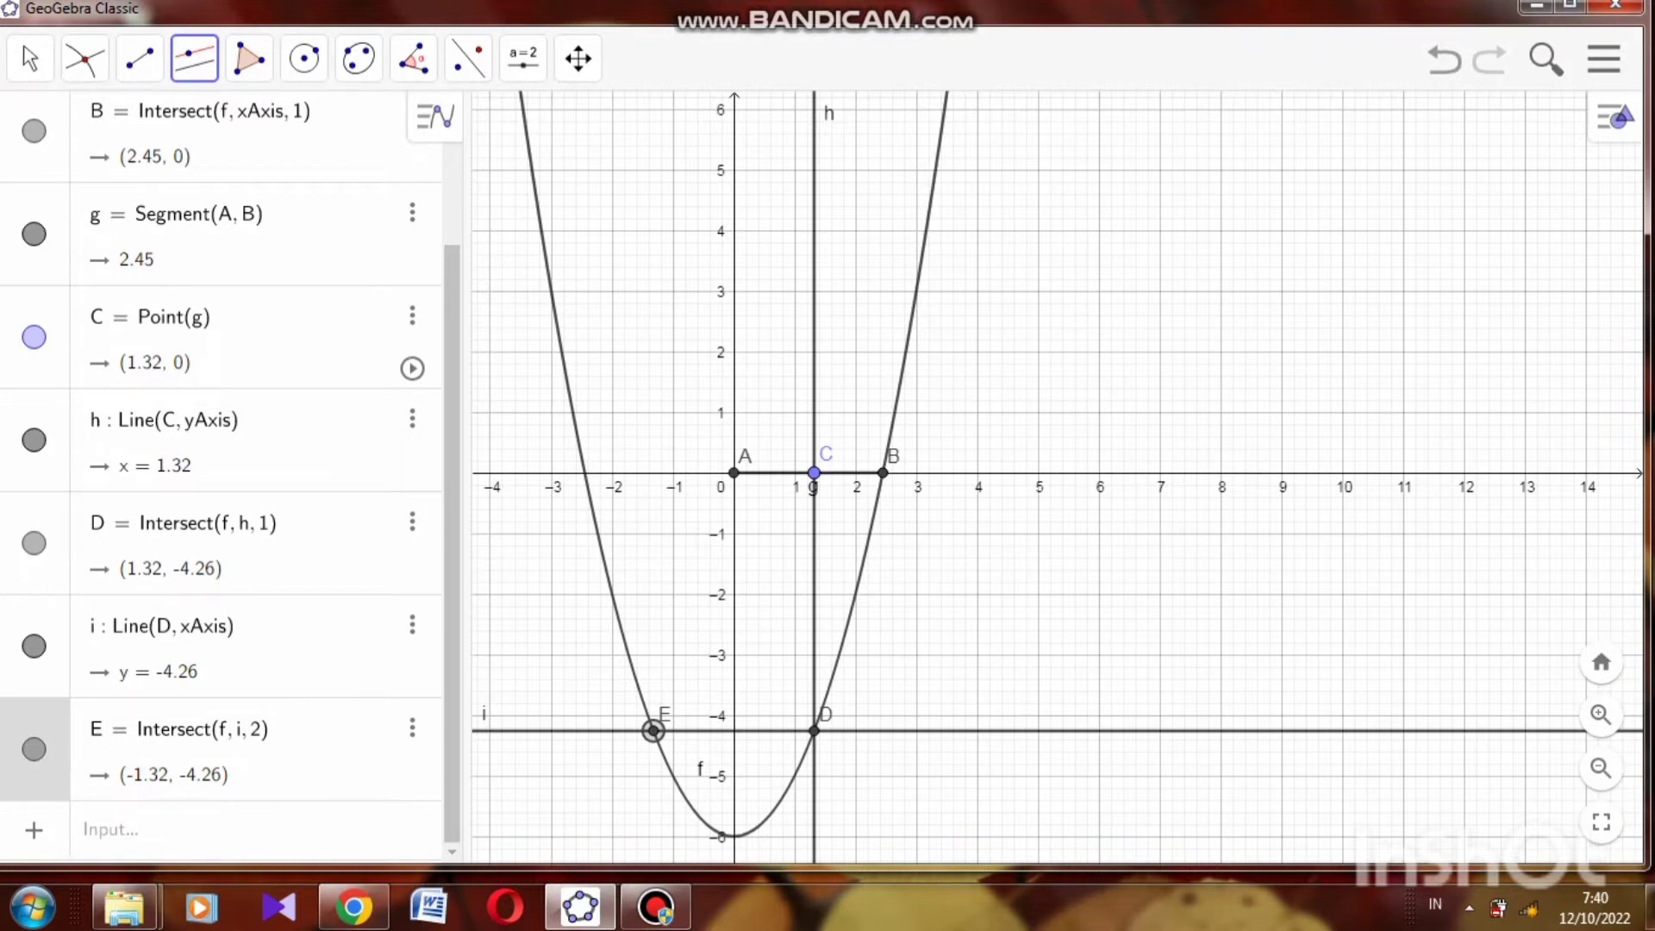
left_click(734, 302)
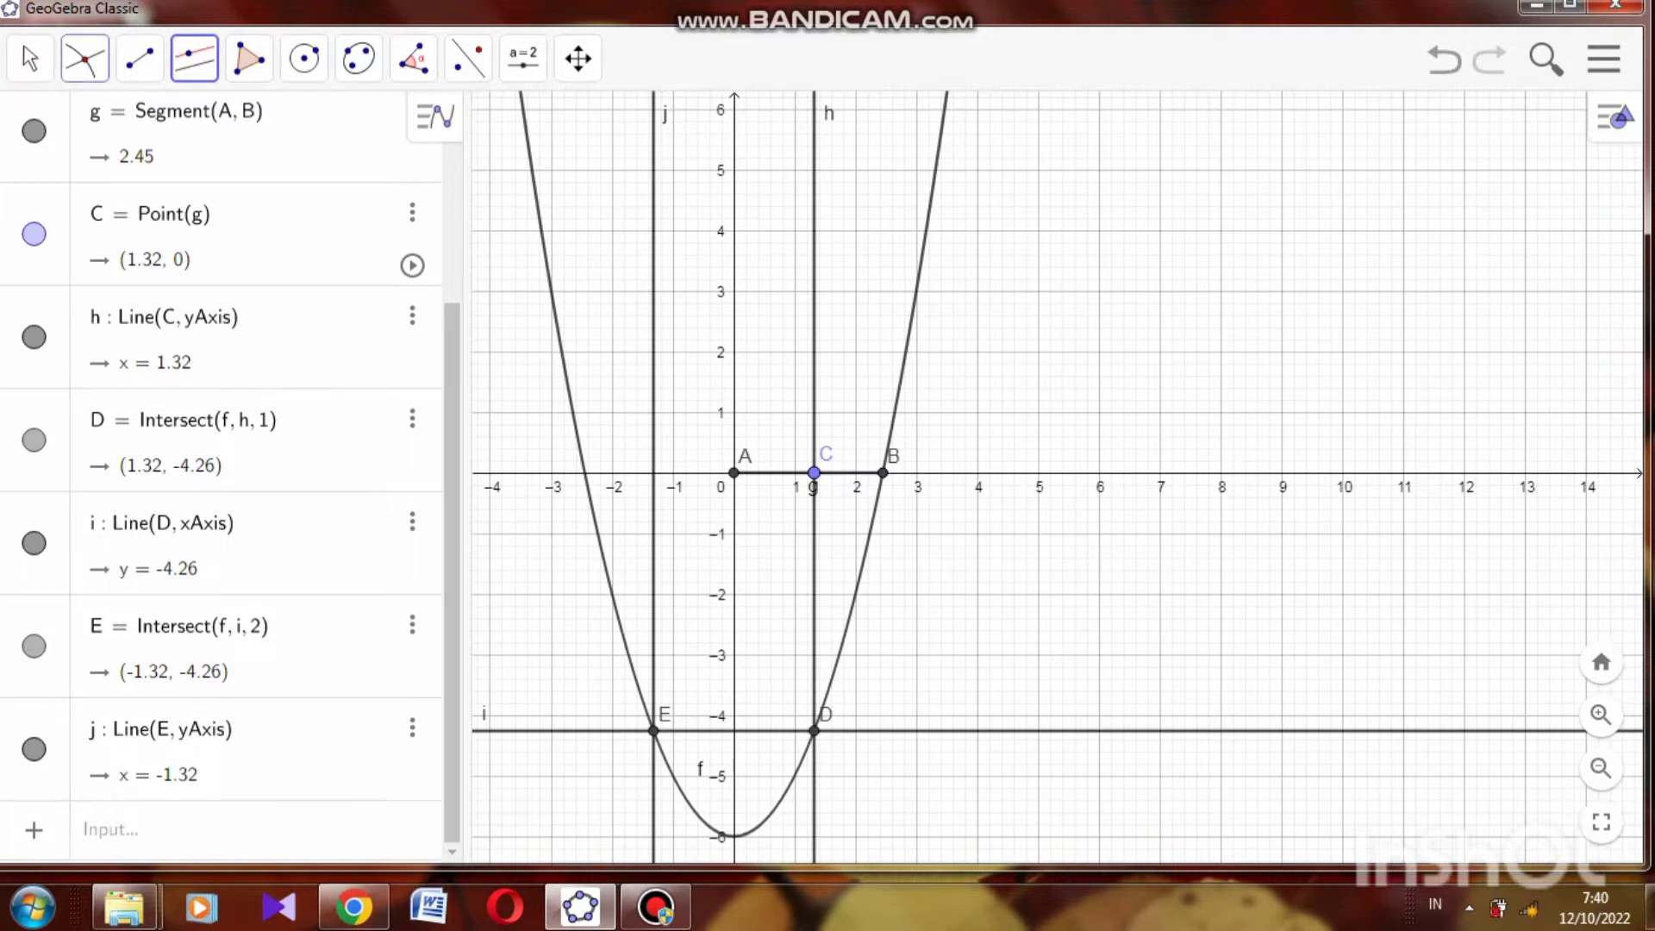
Step: Mark the intersection of the vertical line through E and the x-axis
left_click(85, 58)
left_click(147, 280)
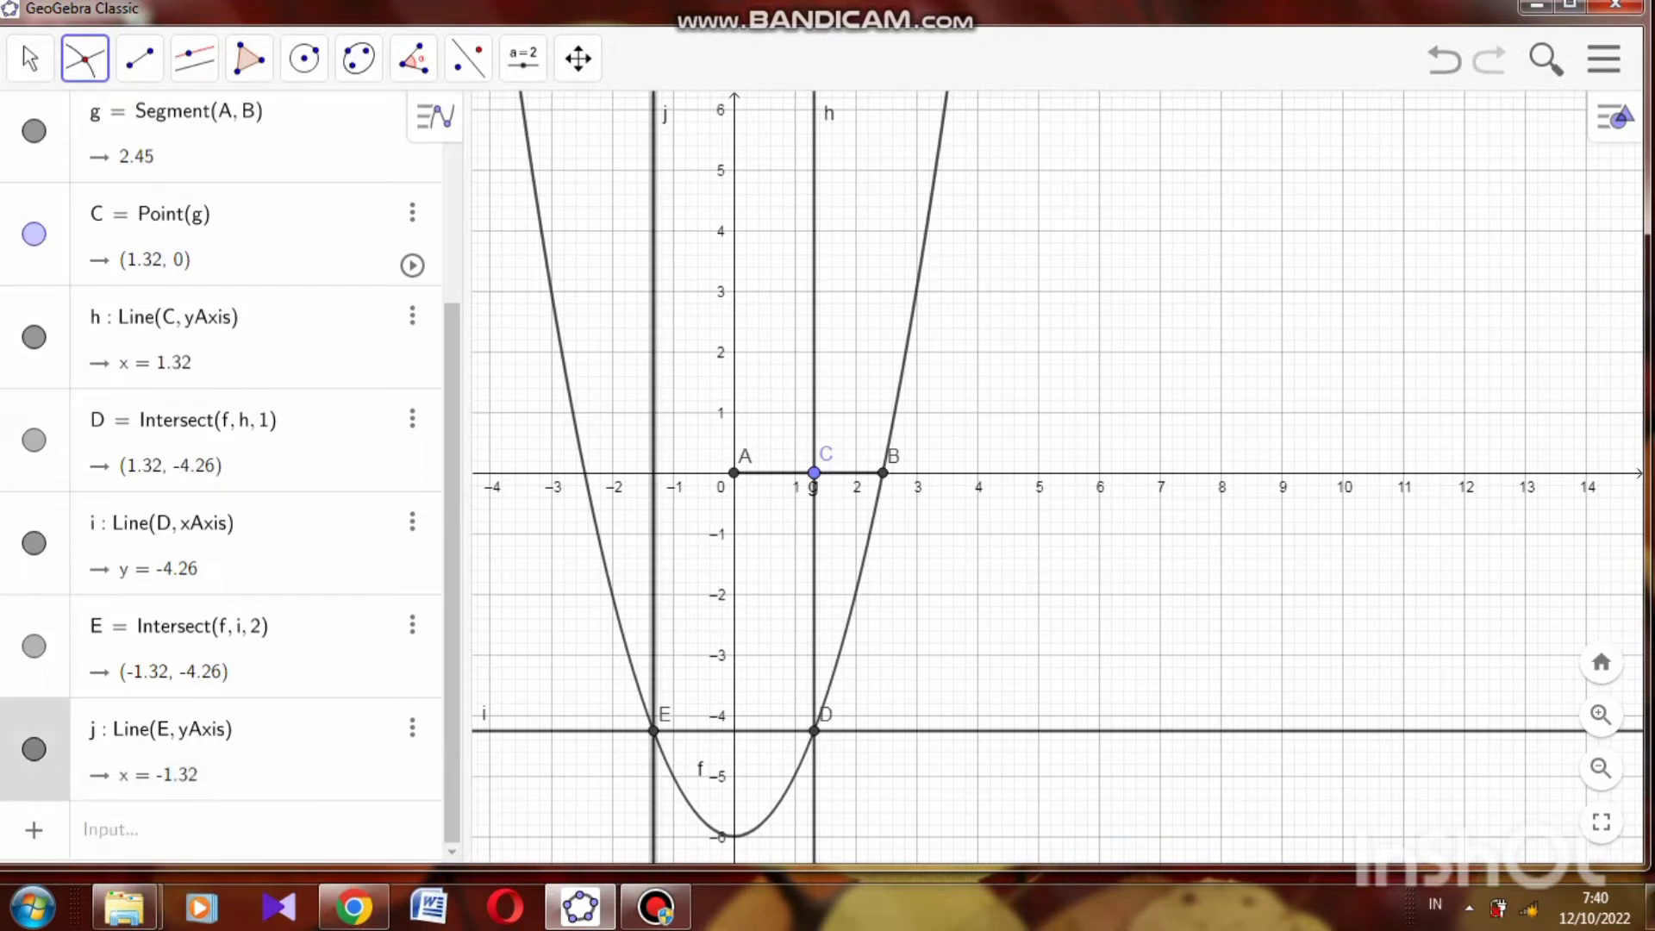
left_click(653, 473)
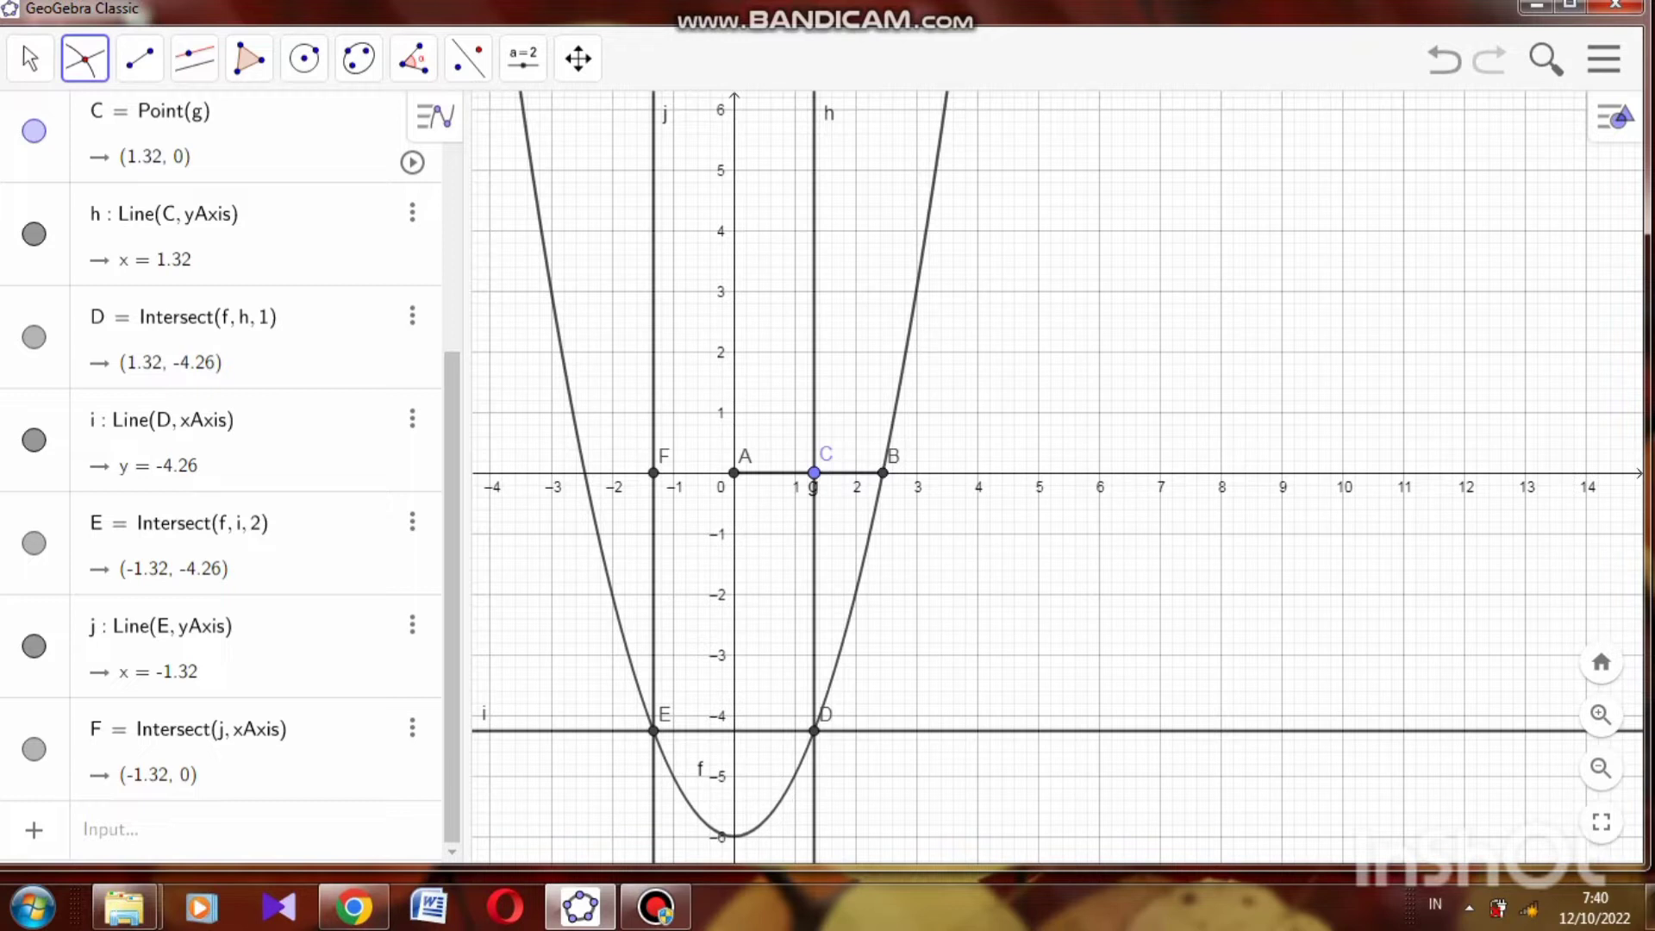
Step: Construct the polygon CDEF through points C, D, E and F to form the inscribed rectangle
left_click(249, 57)
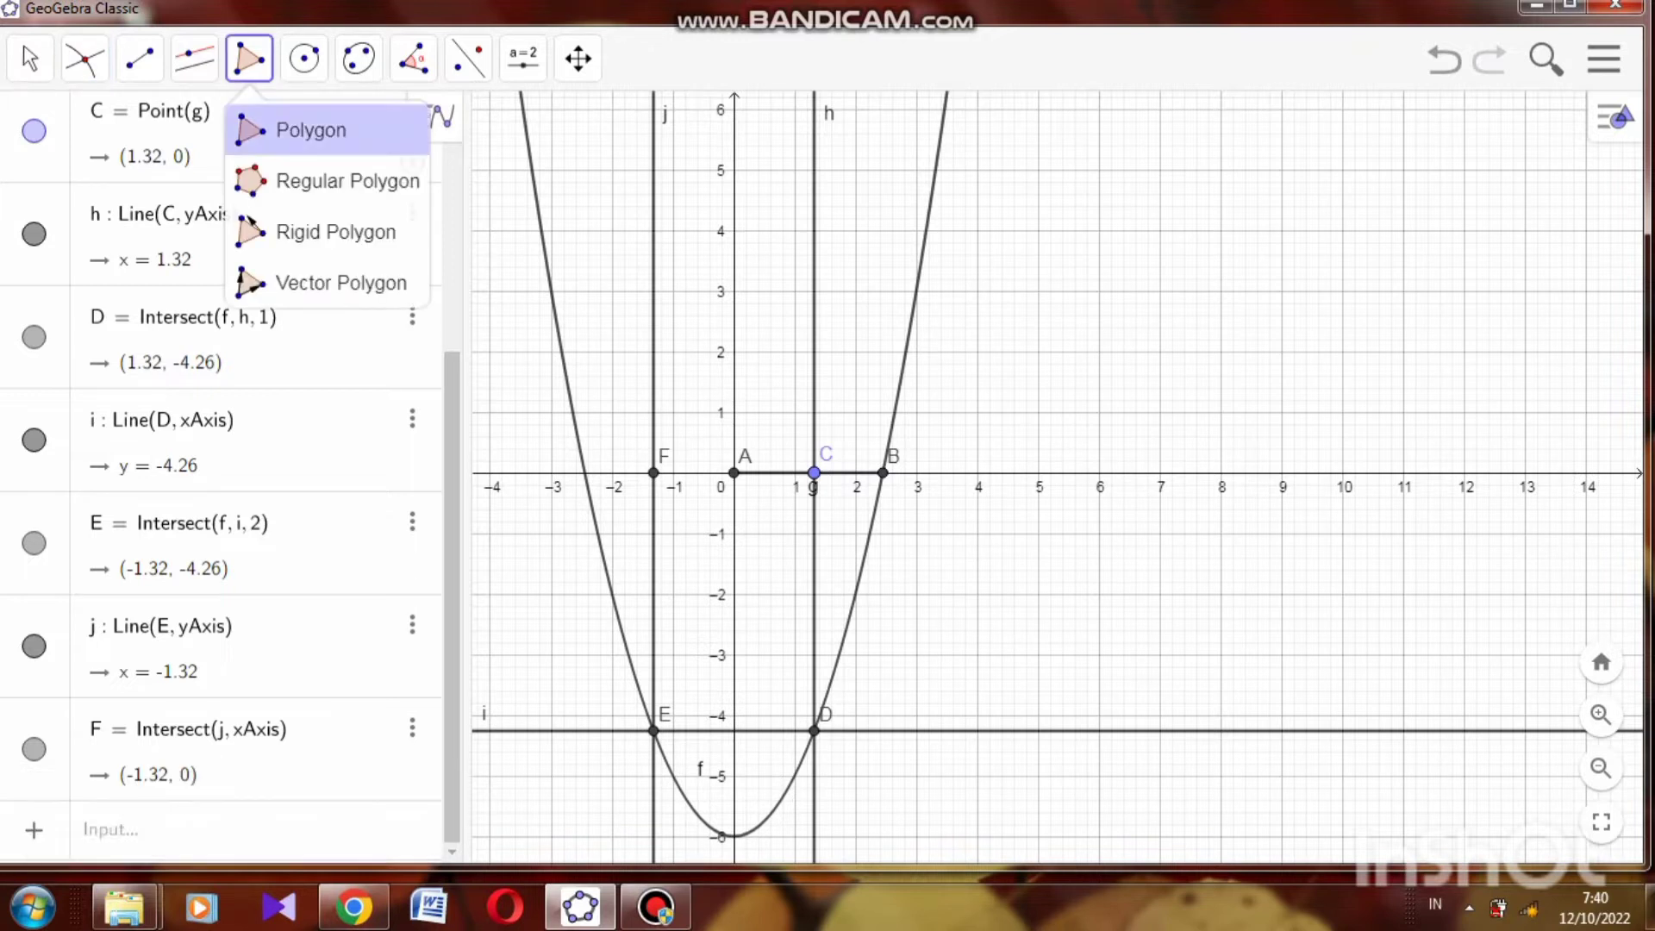
left_click(293, 129)
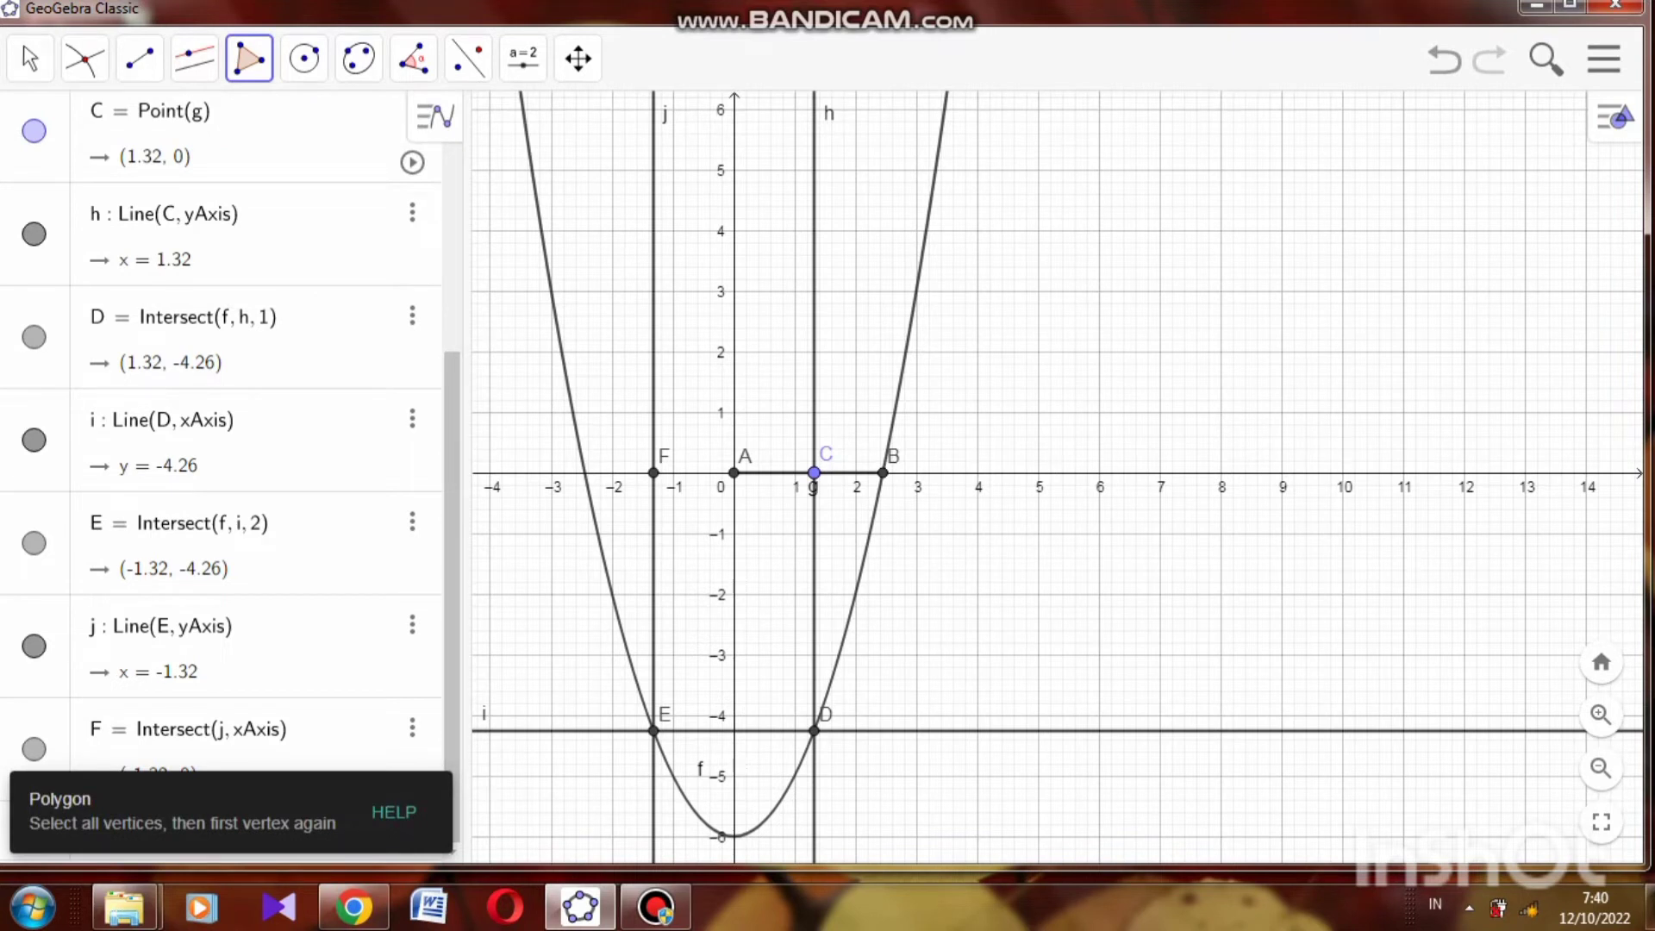
left_click(814, 473)
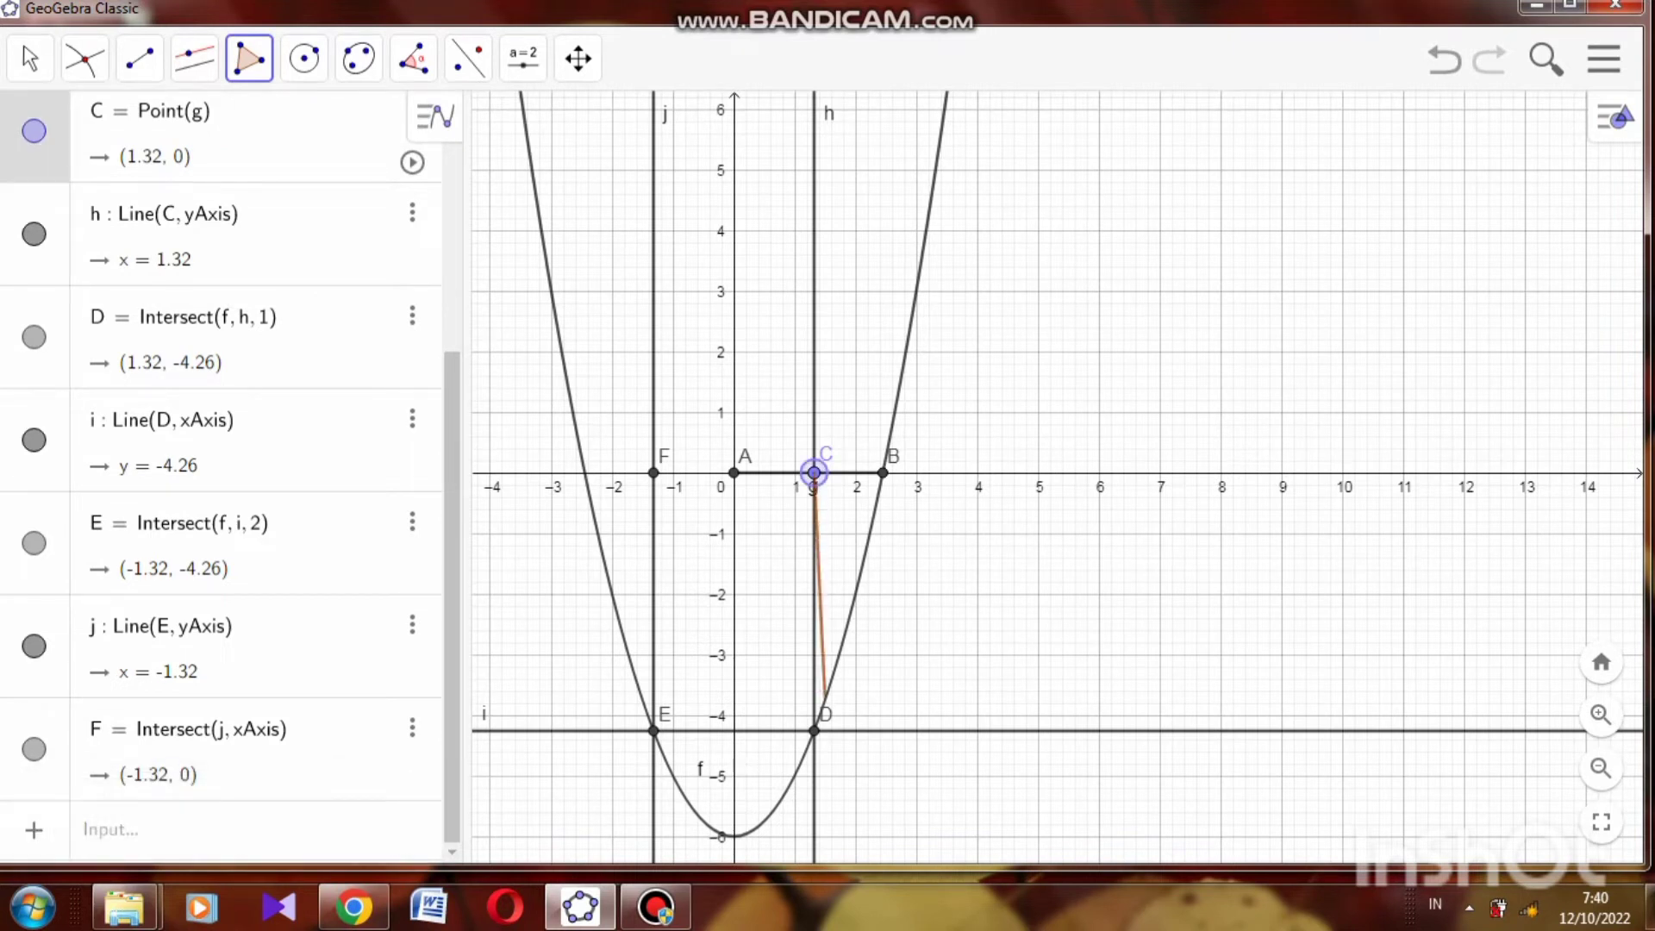
left_click(814, 731)
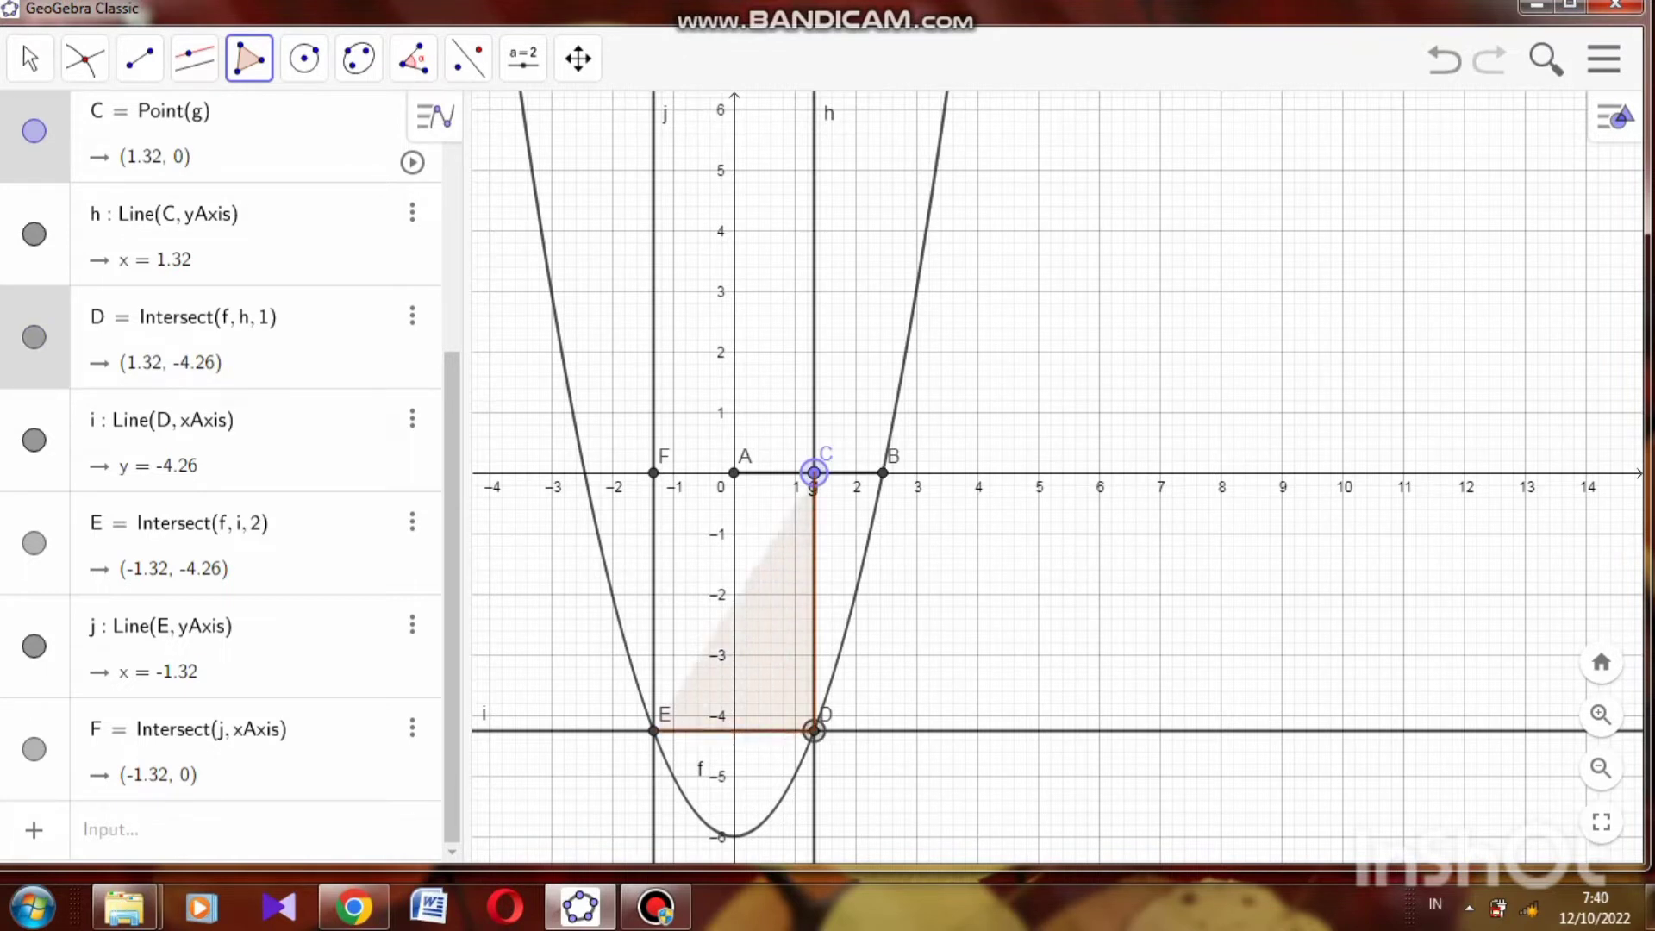
left_click(654, 731)
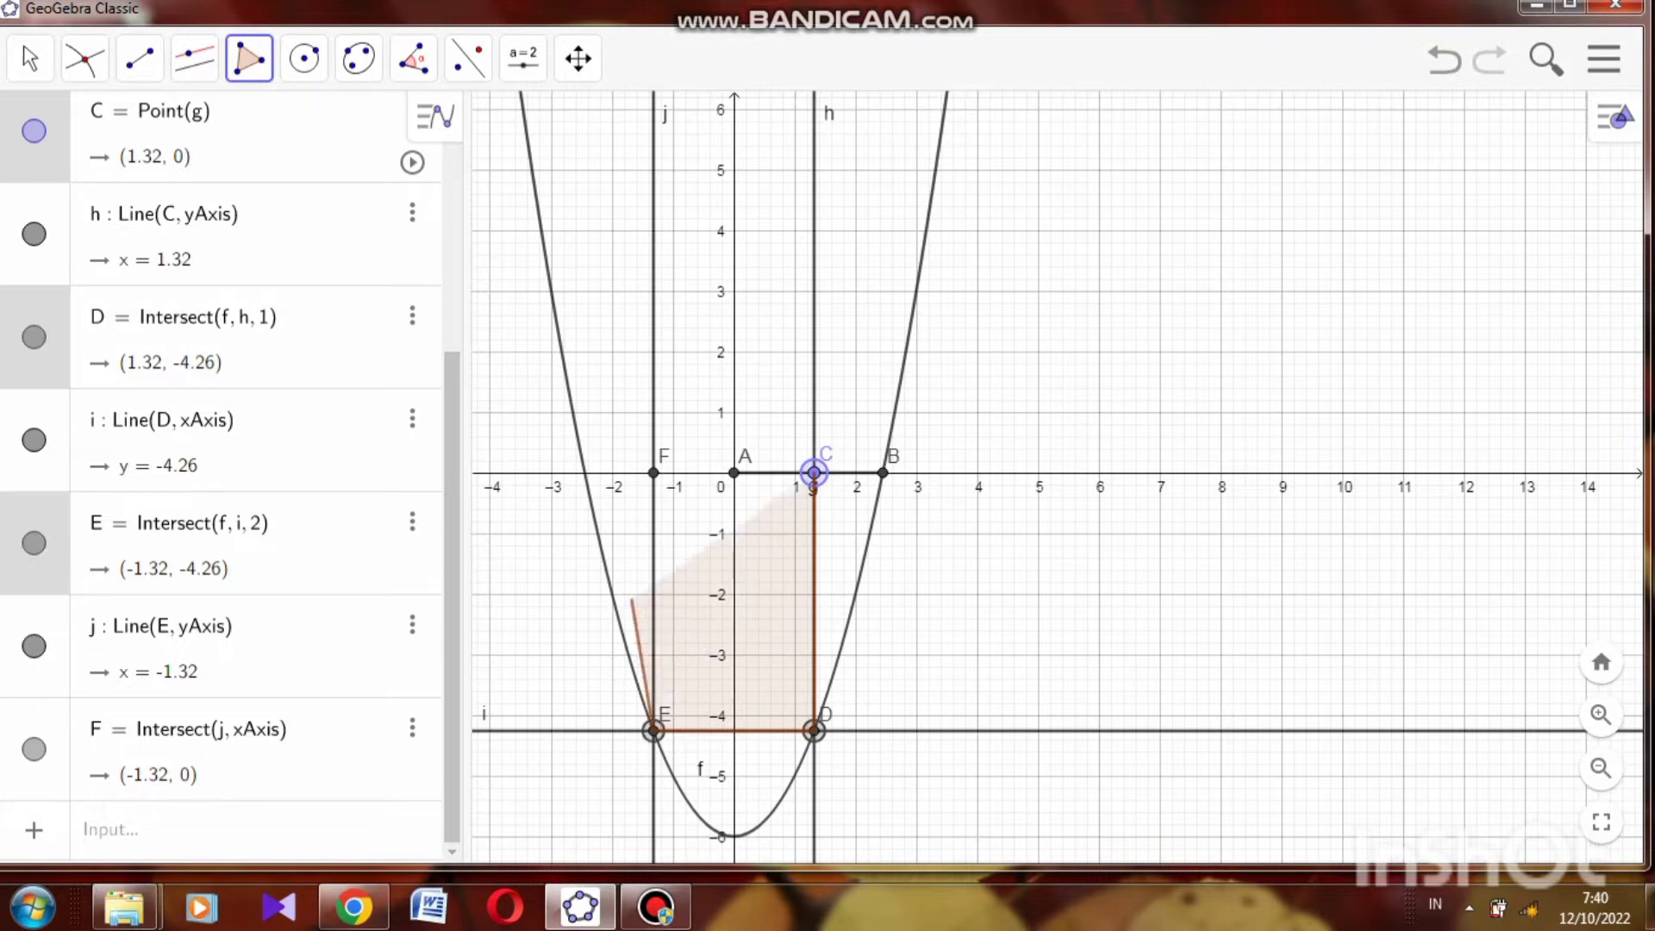
left_click(654, 473)
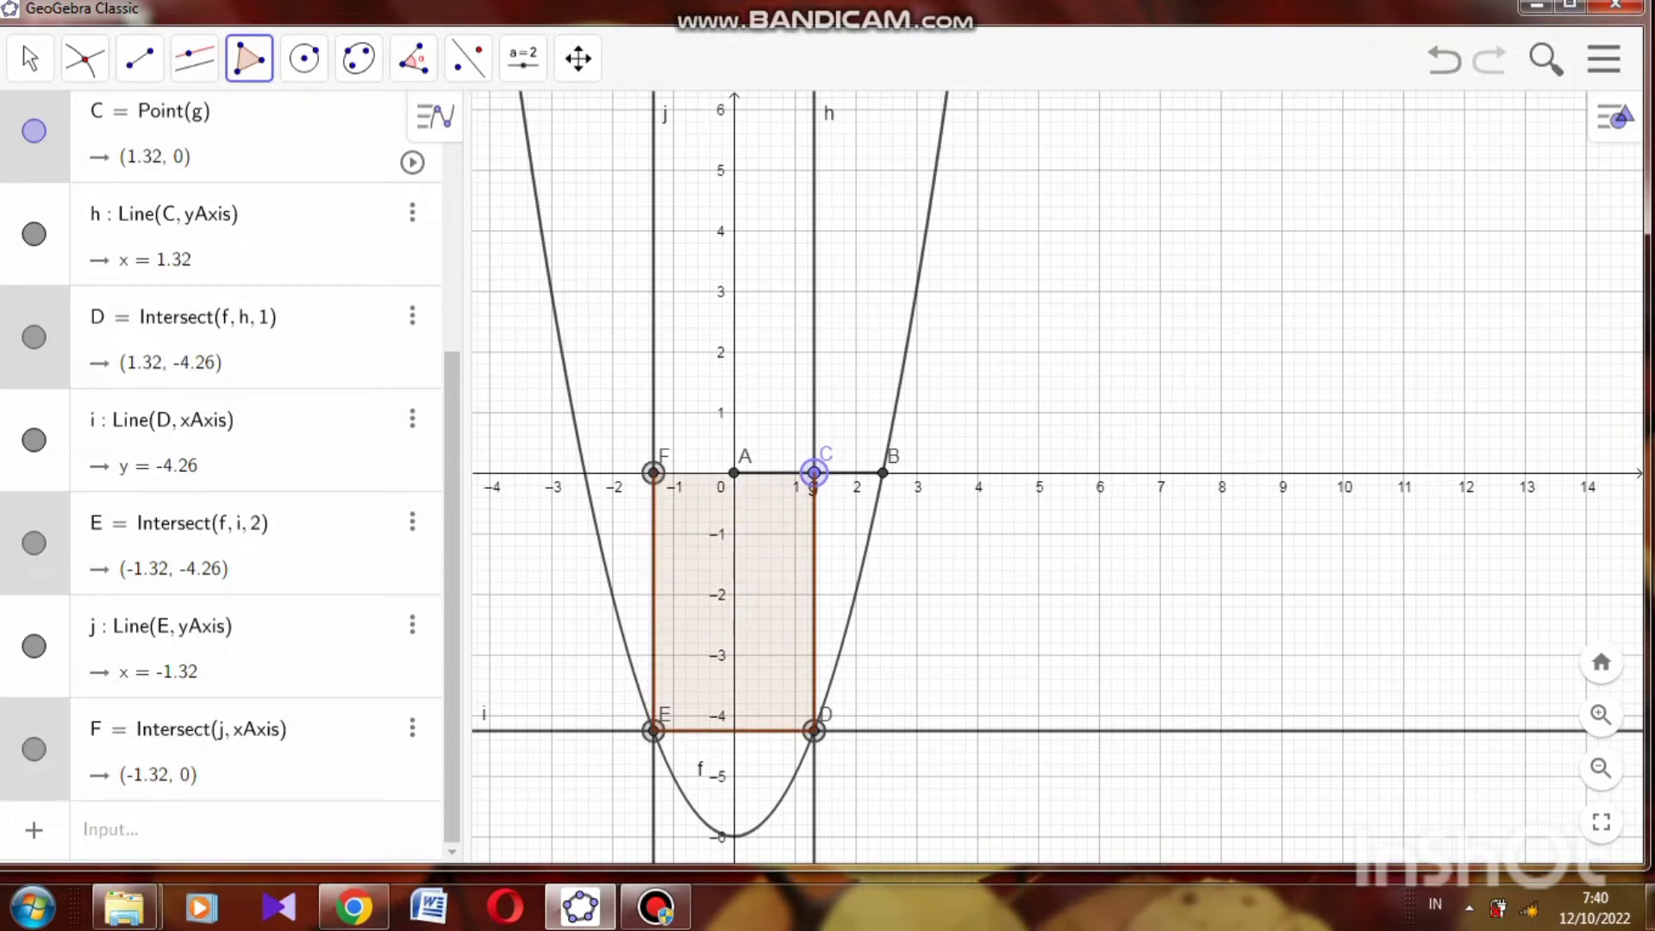
left_click(813, 472)
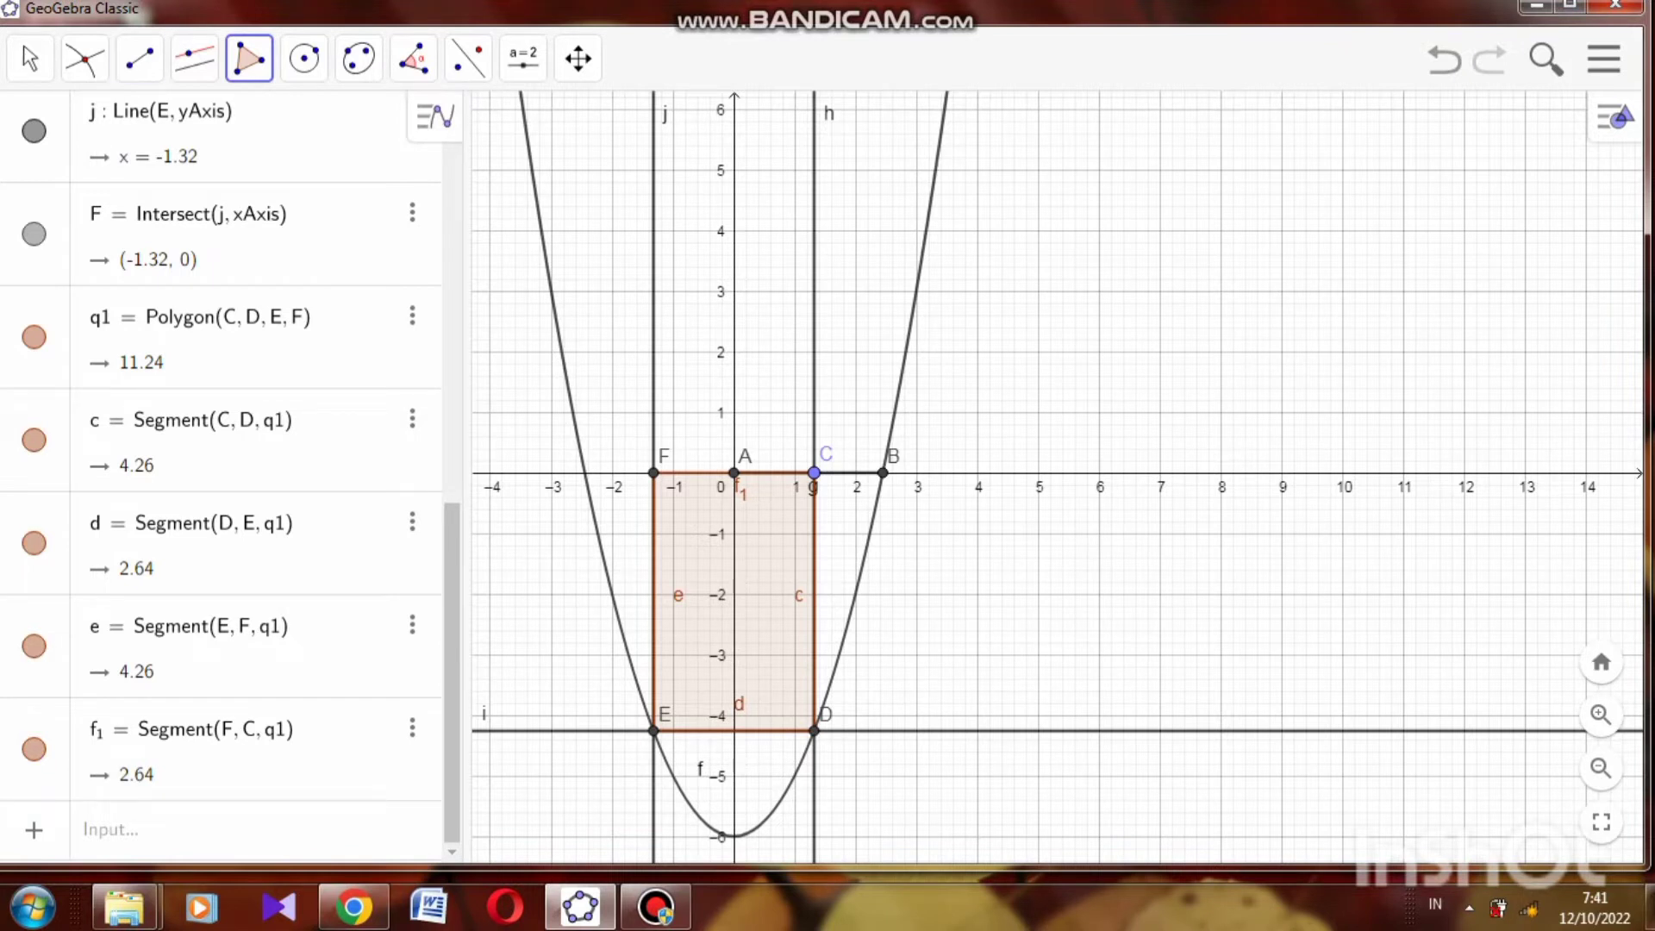
Step: Draw a segment from C to D and another from A to C
left_click(139, 59)
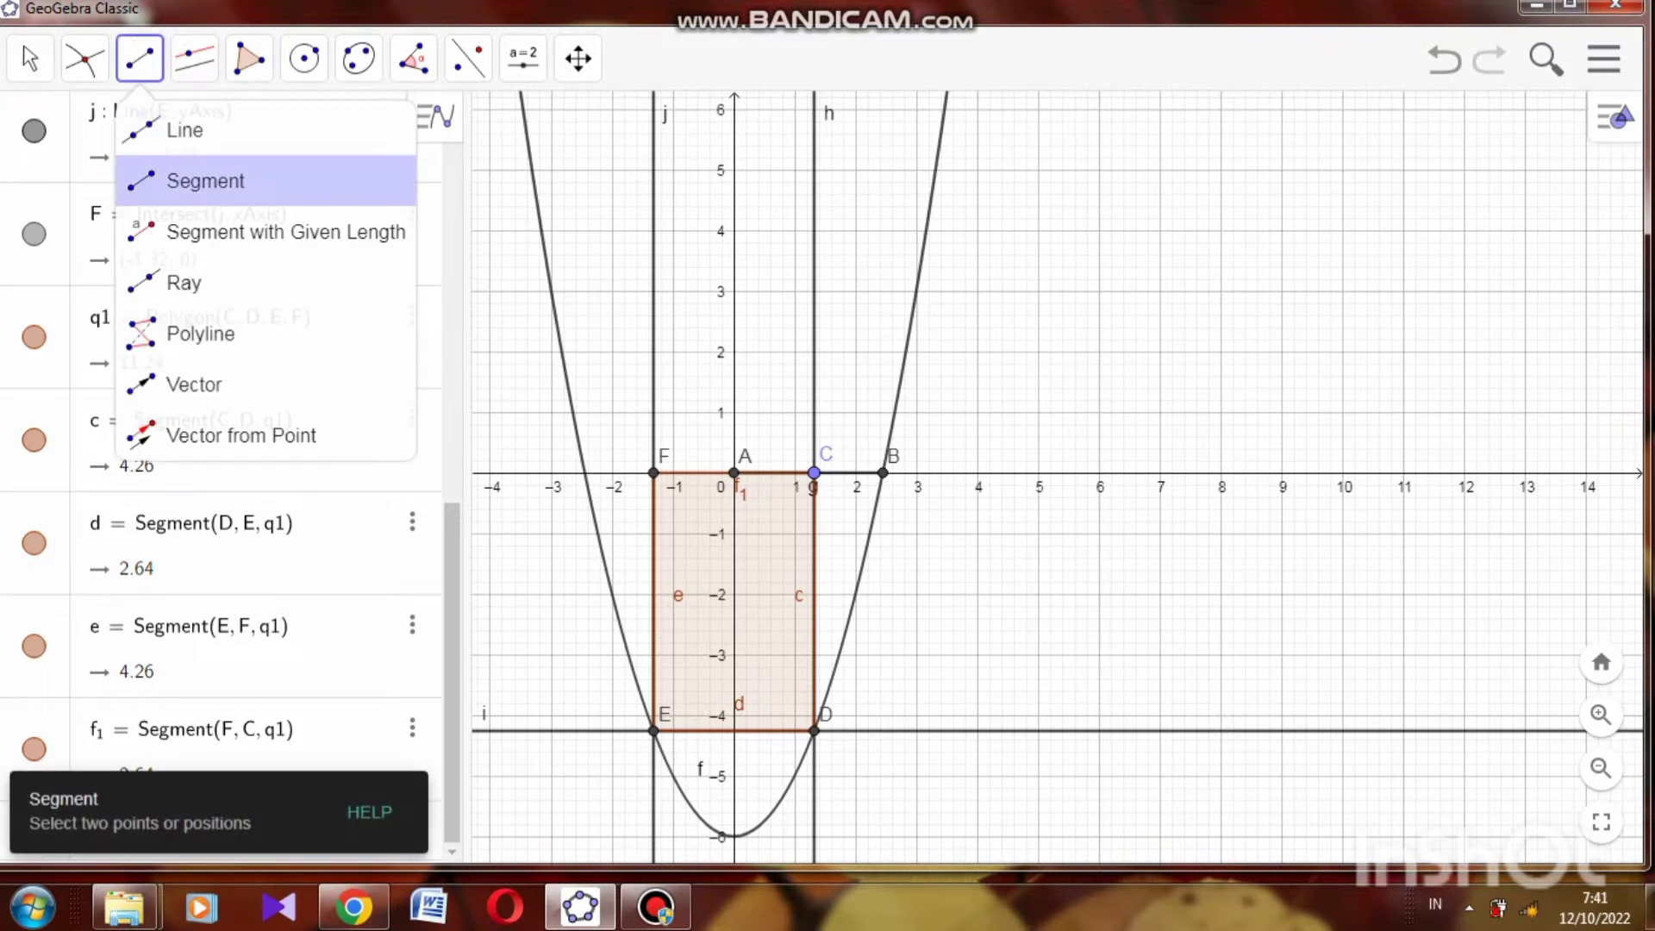
left_click(205, 181)
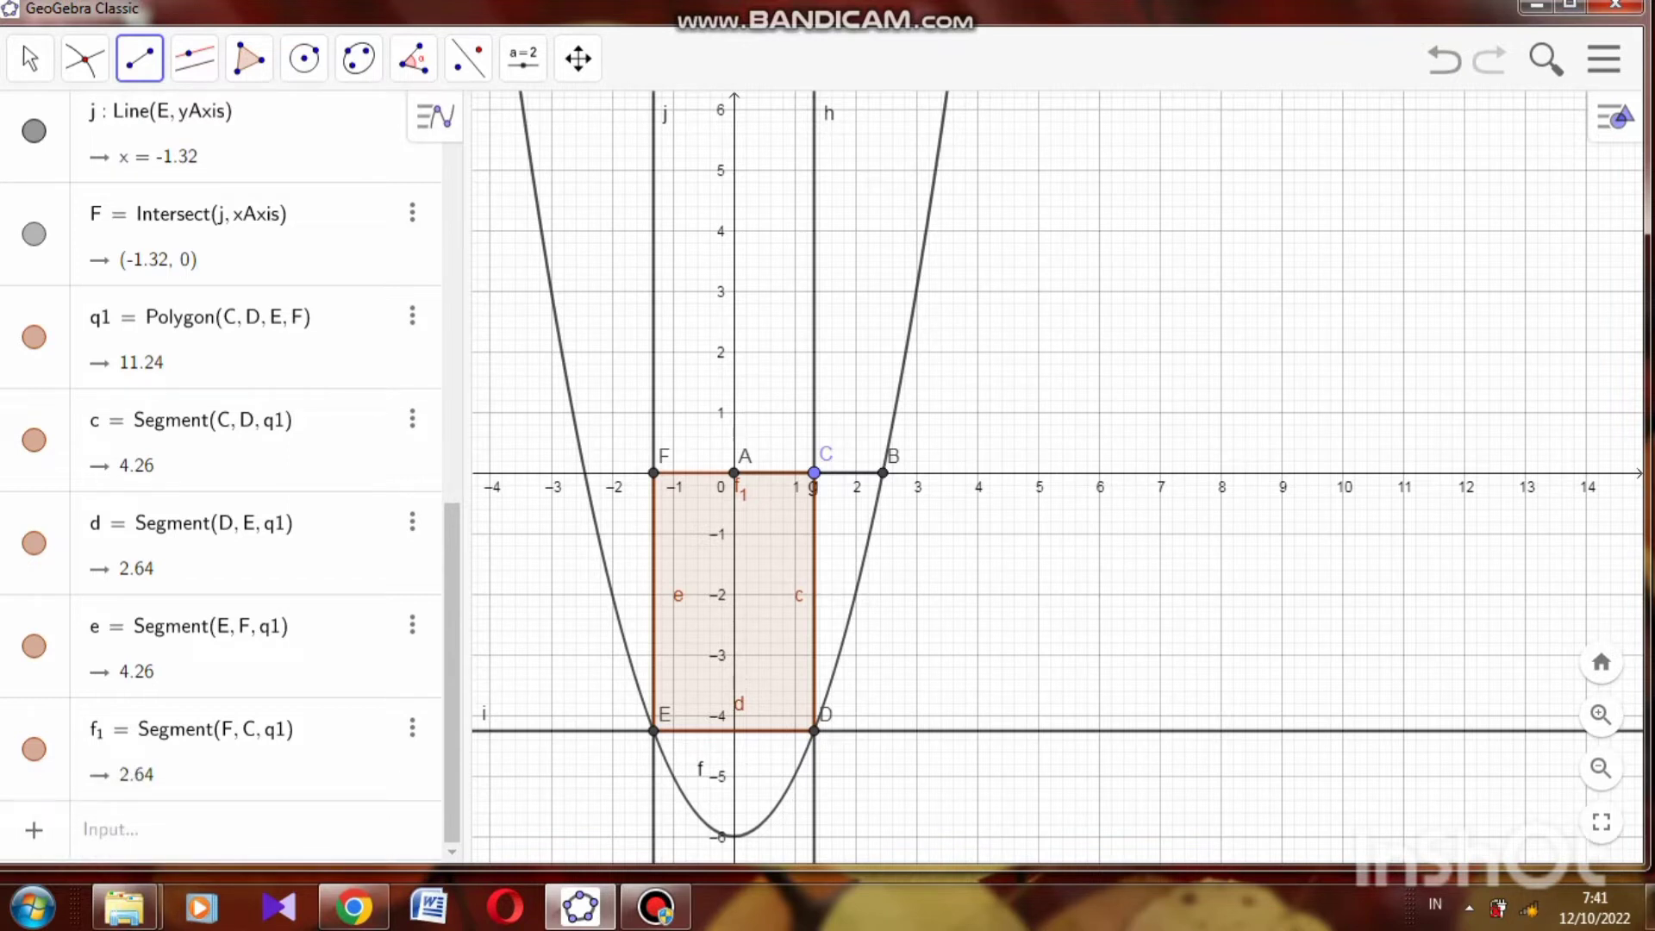
left_click(814, 472)
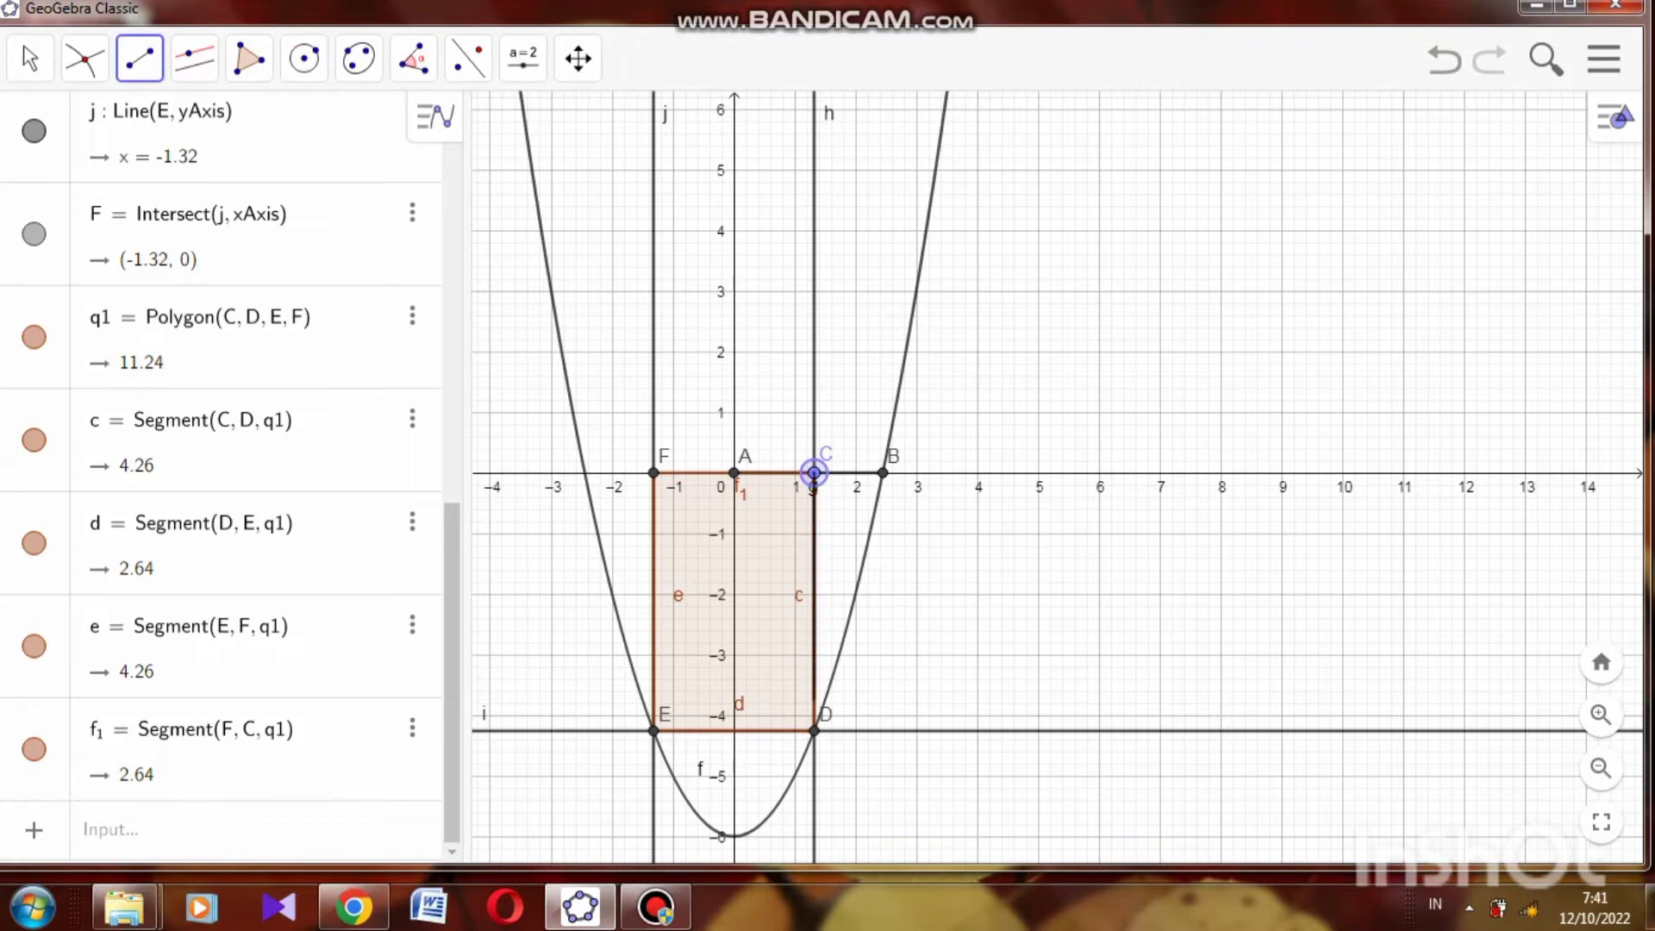
left_click(814, 731)
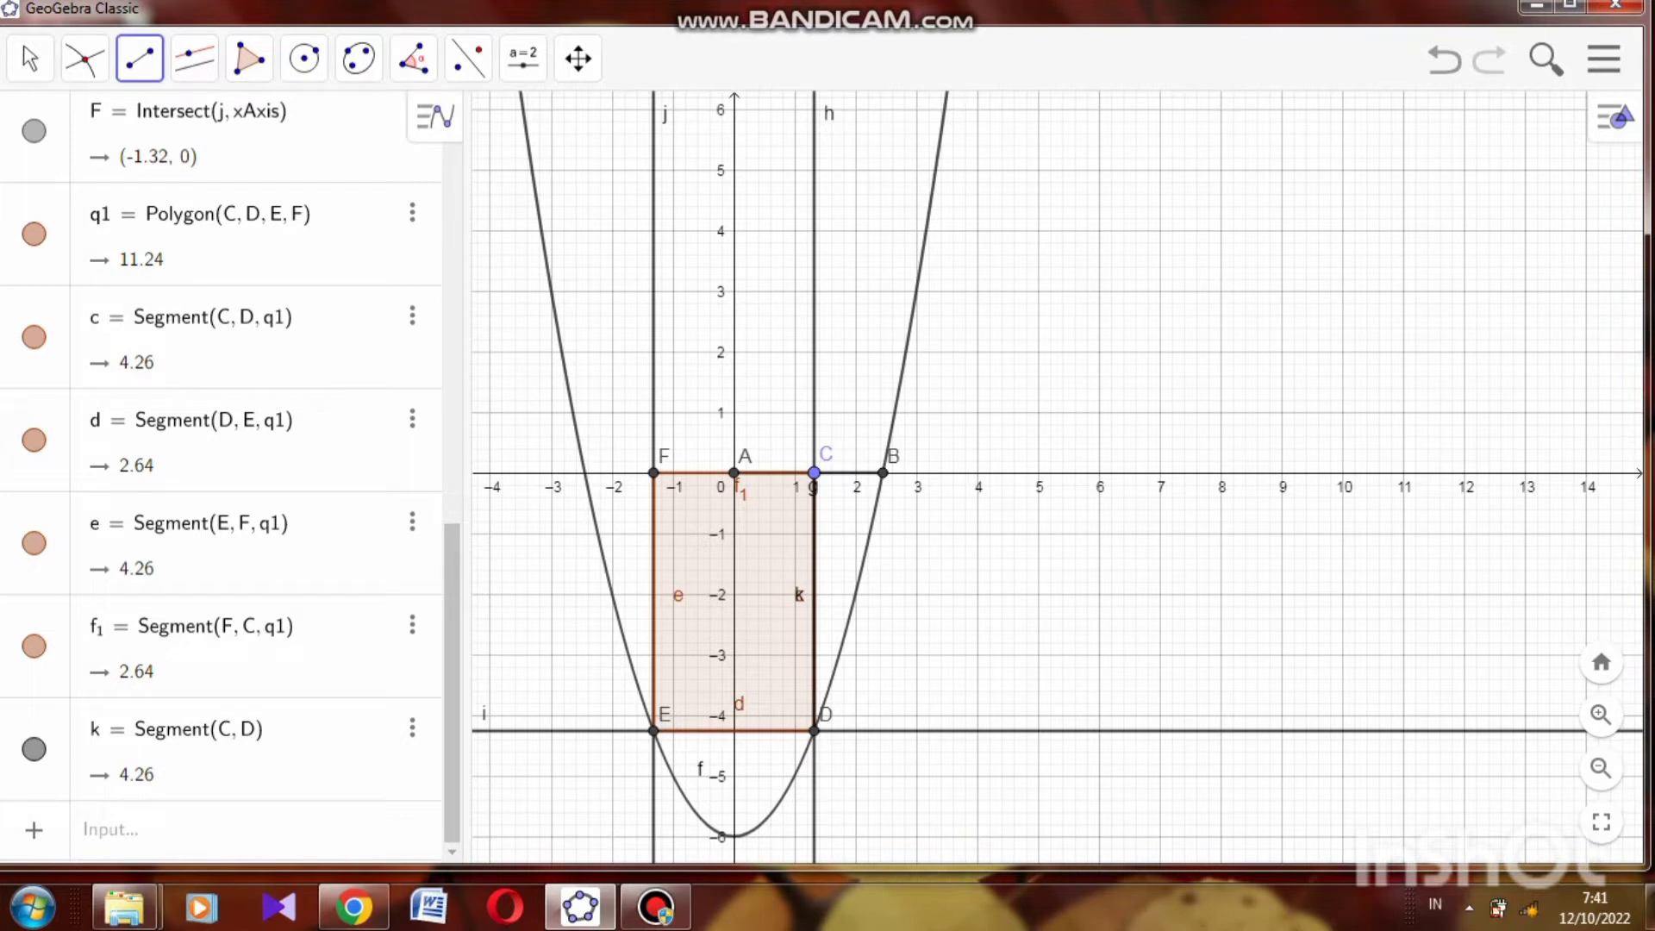
left_click(734, 472)
left_click(813, 472)
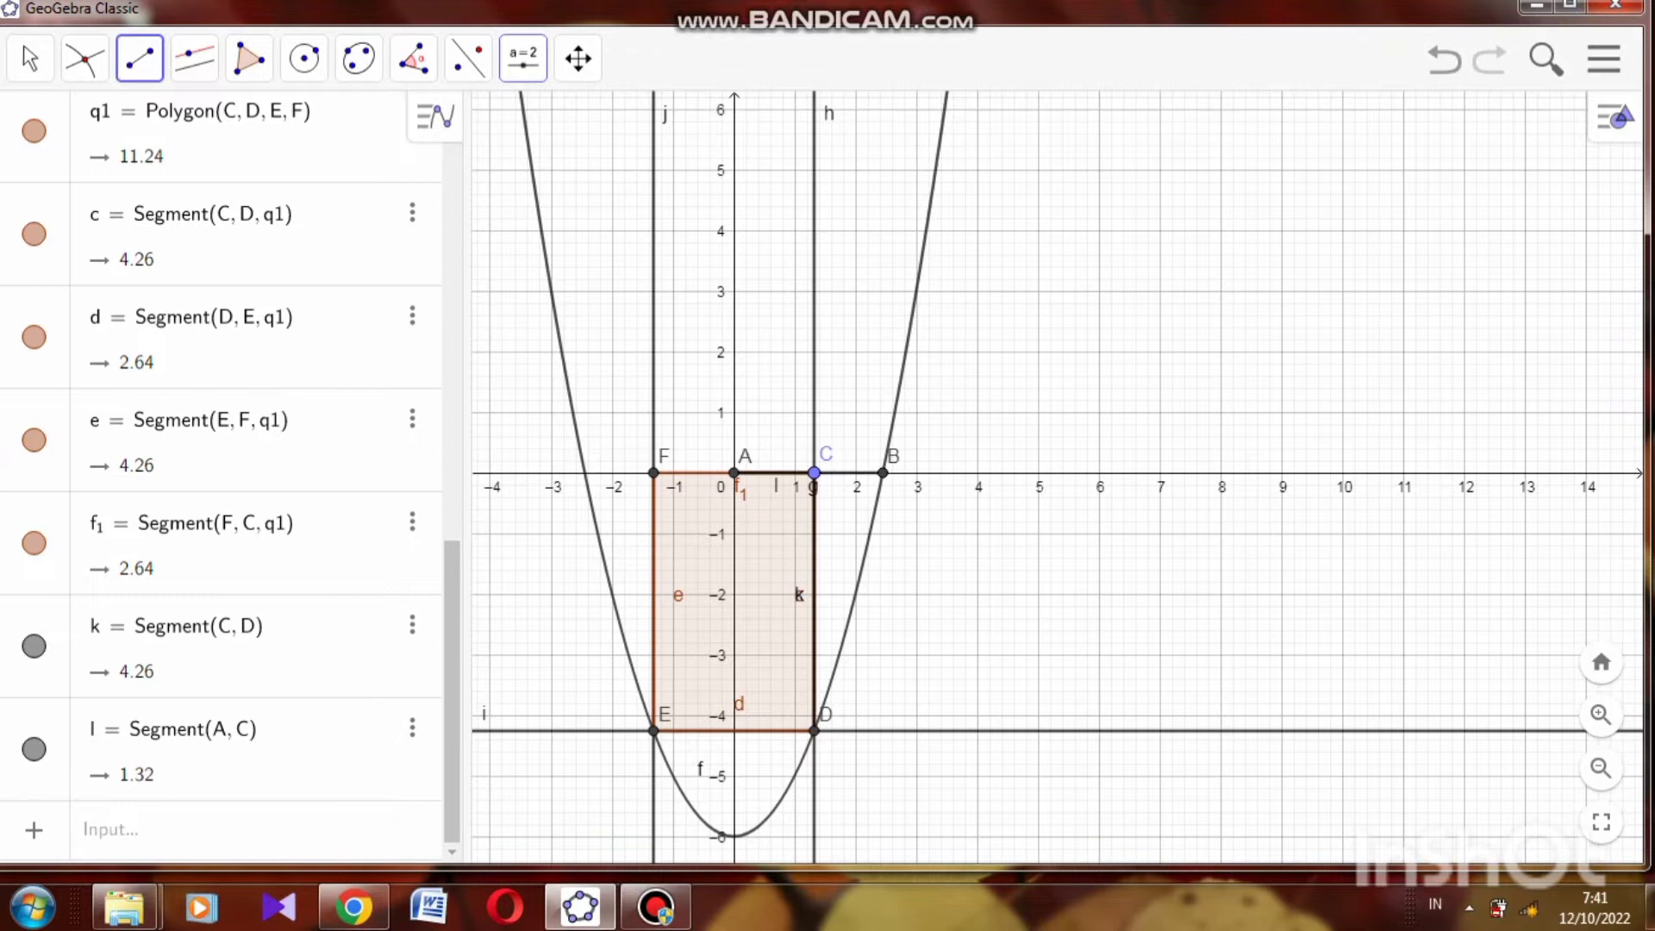
Step: Add a dynamic text "AC=" linked to segment l and place it in the empty area beyond the parabola's left branch
left_click(522, 58)
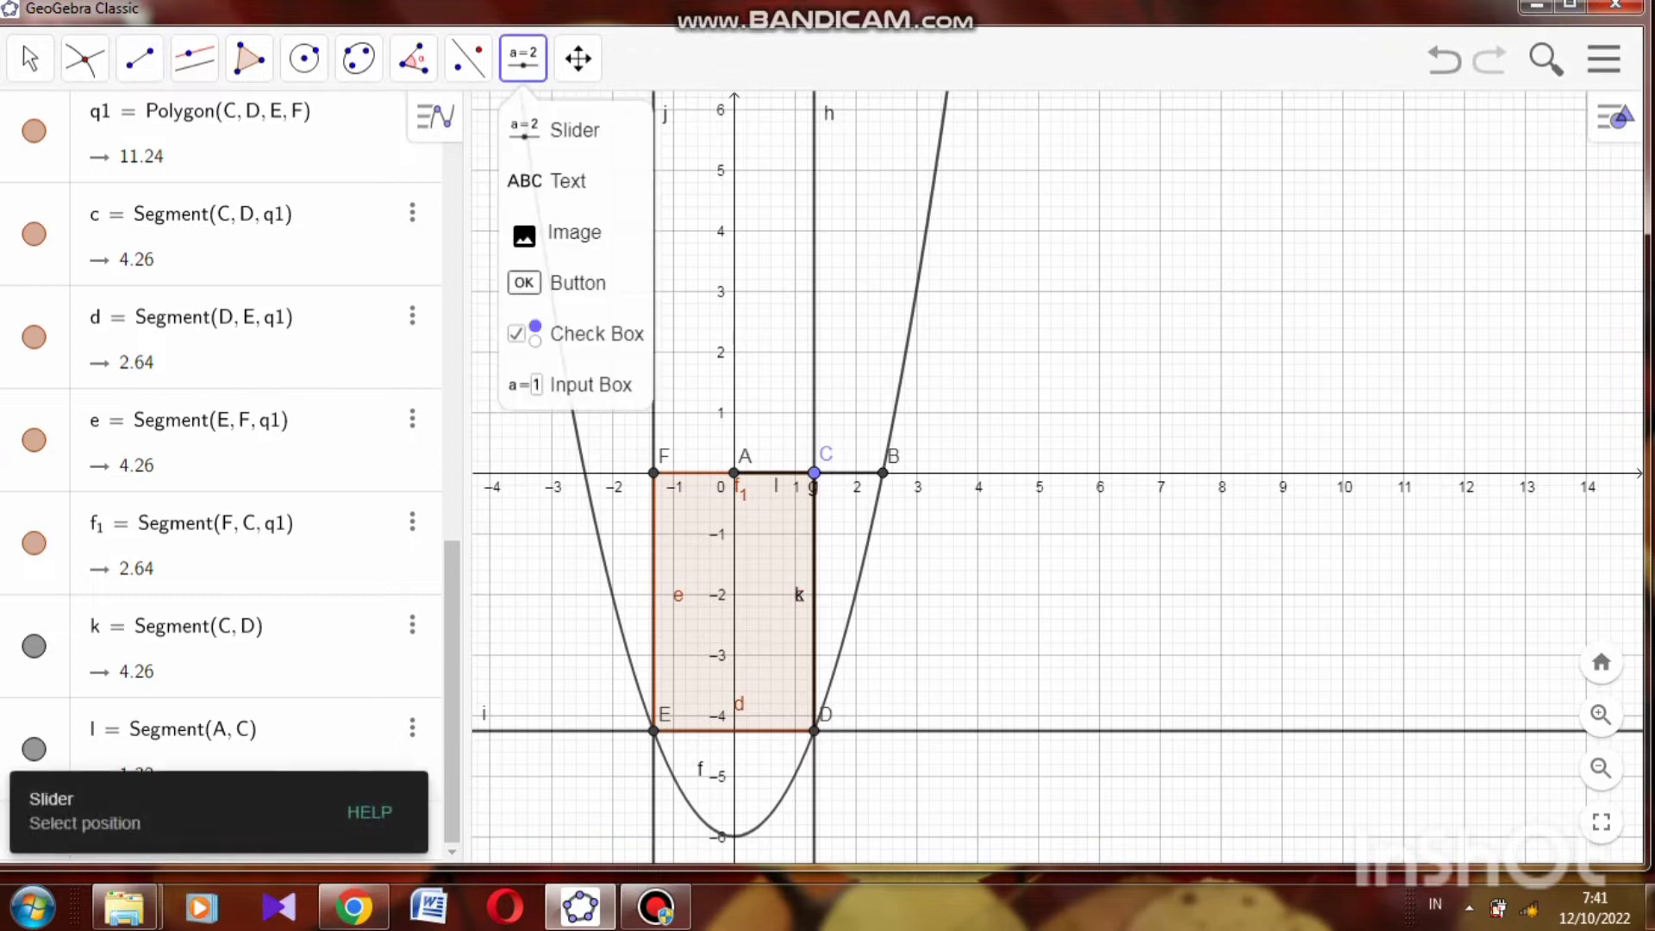
left_click(552, 181)
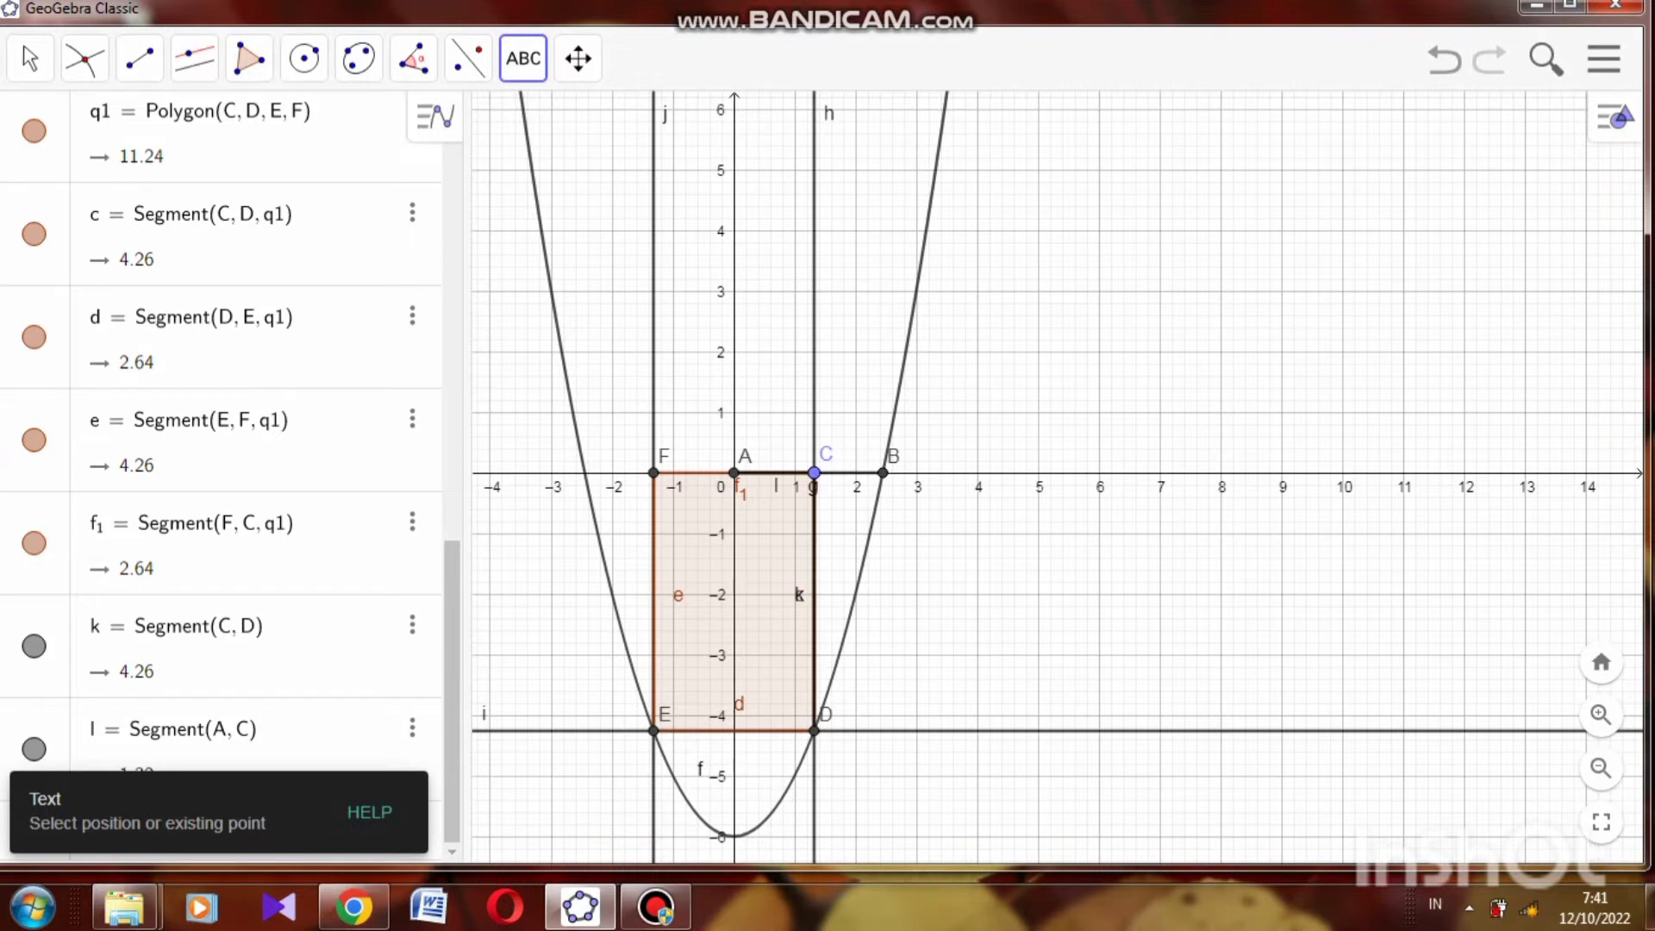
left_click(821, 444)
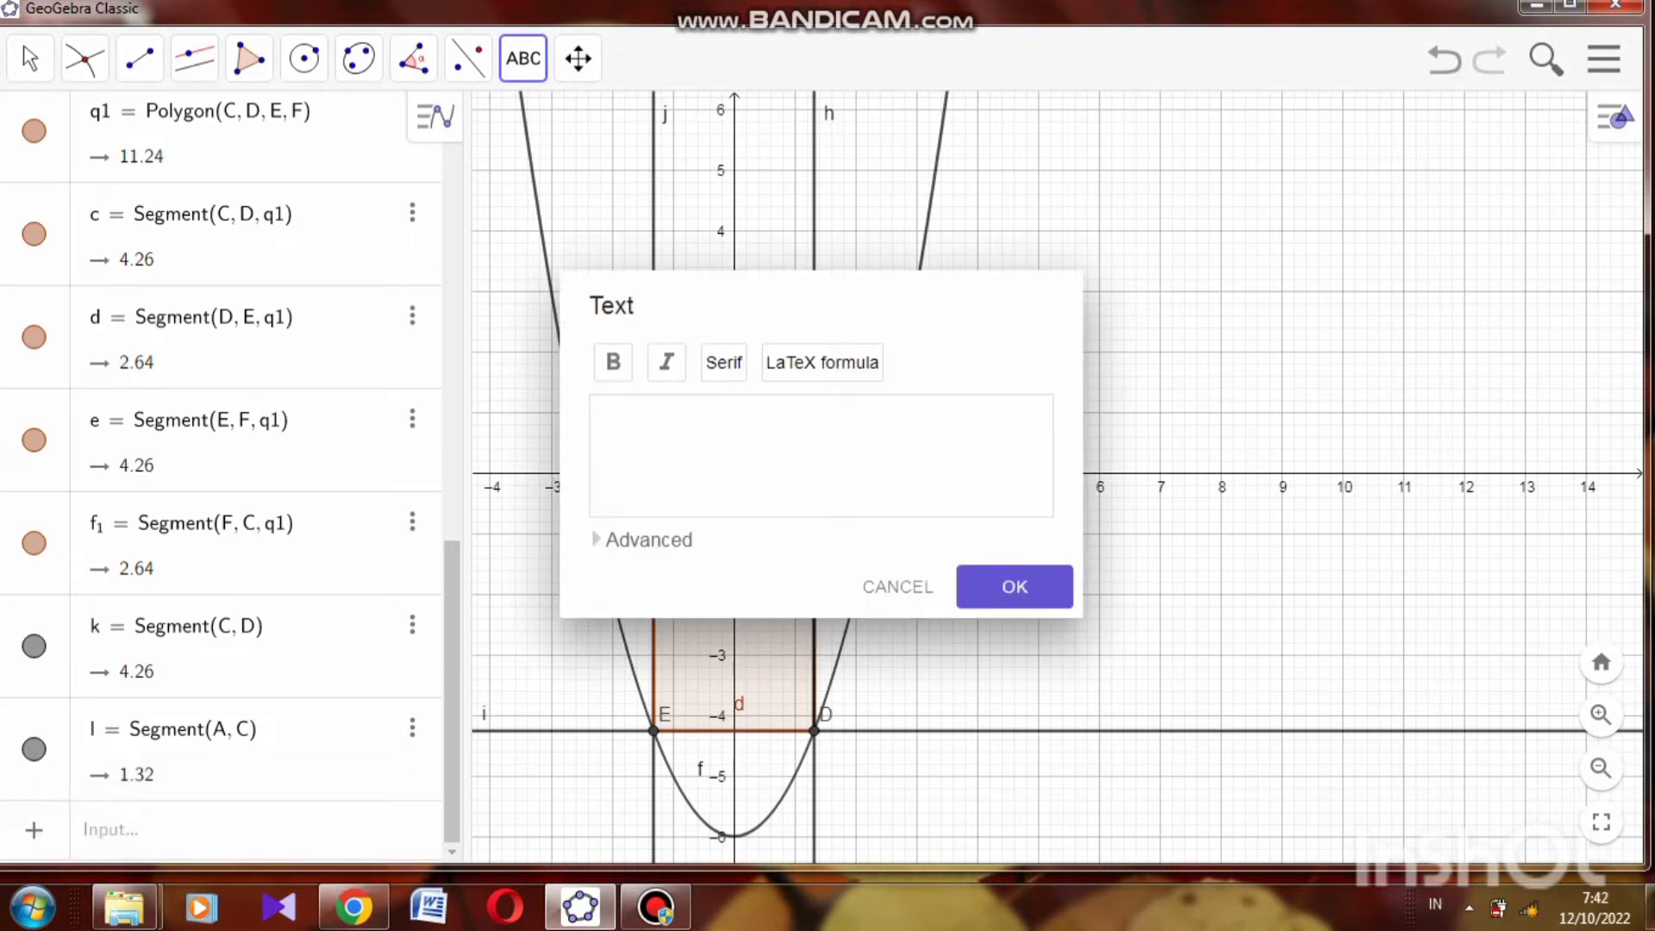
left_click(642, 540)
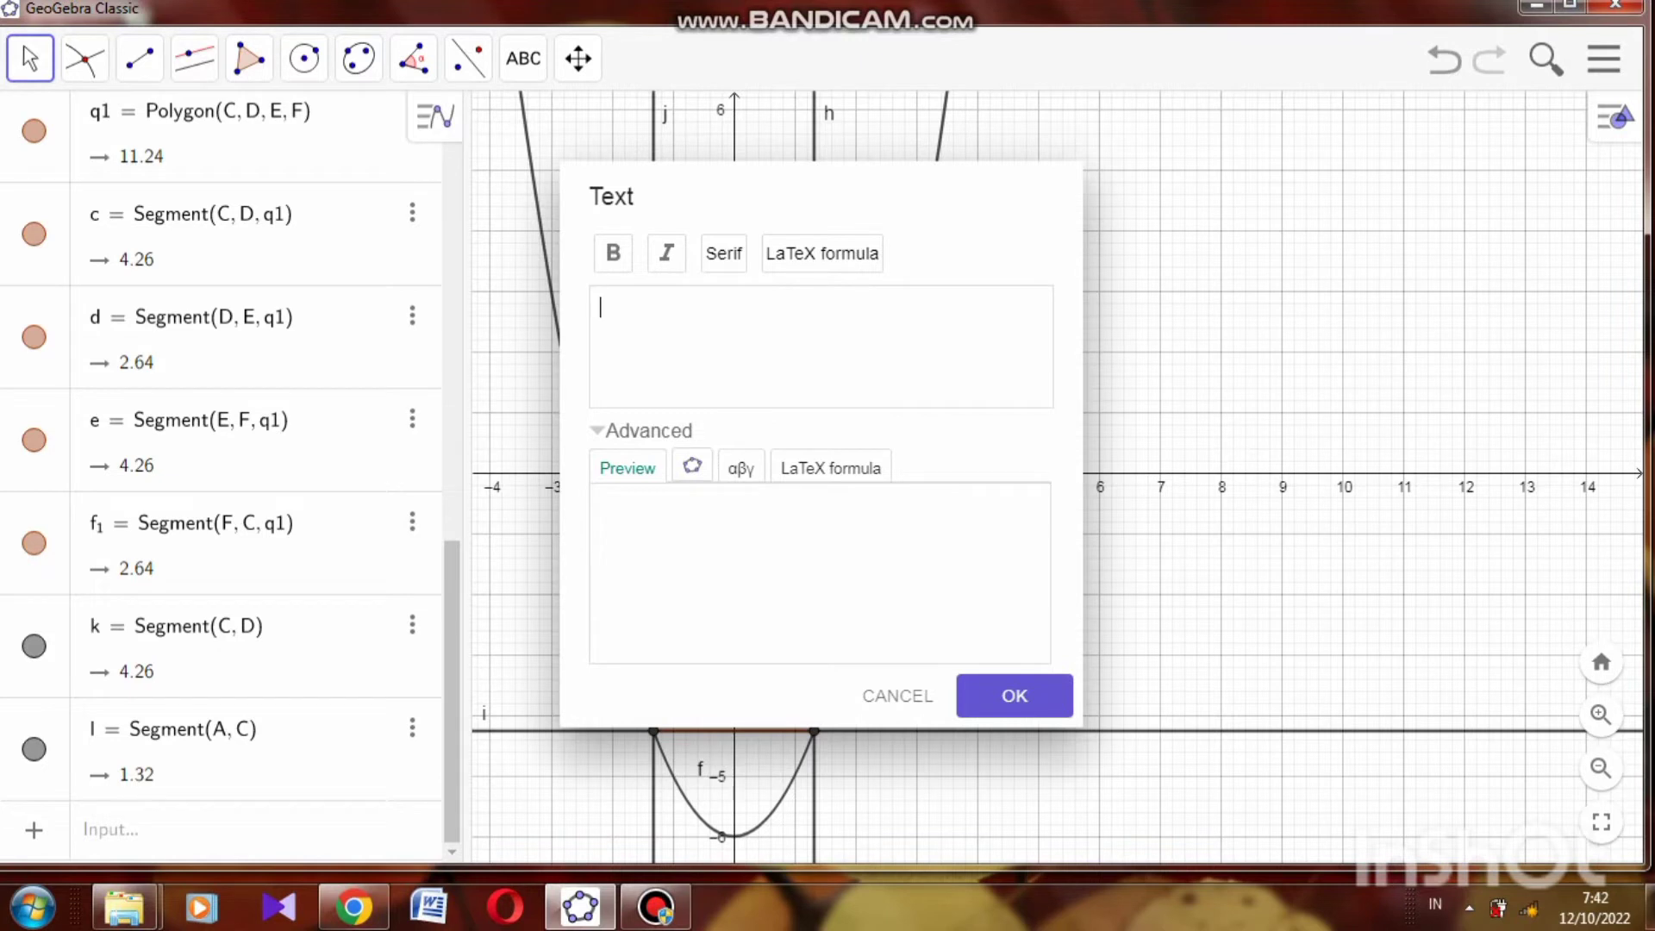
type("AC=")
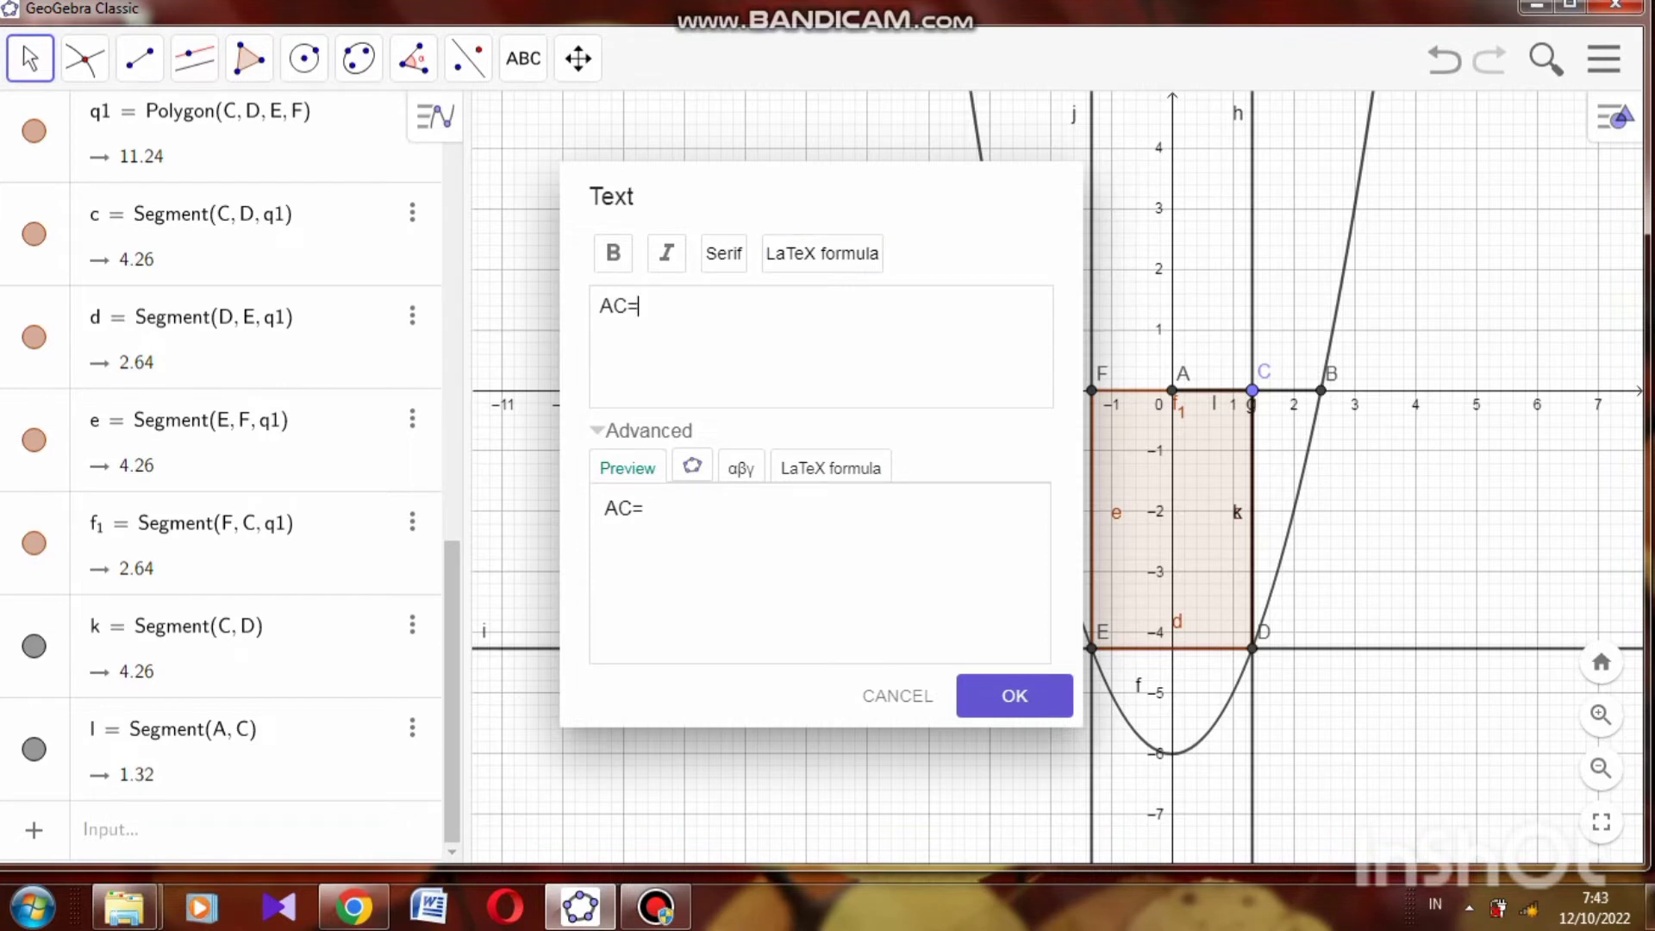
left_click(823, 253)
left_click(692, 466)
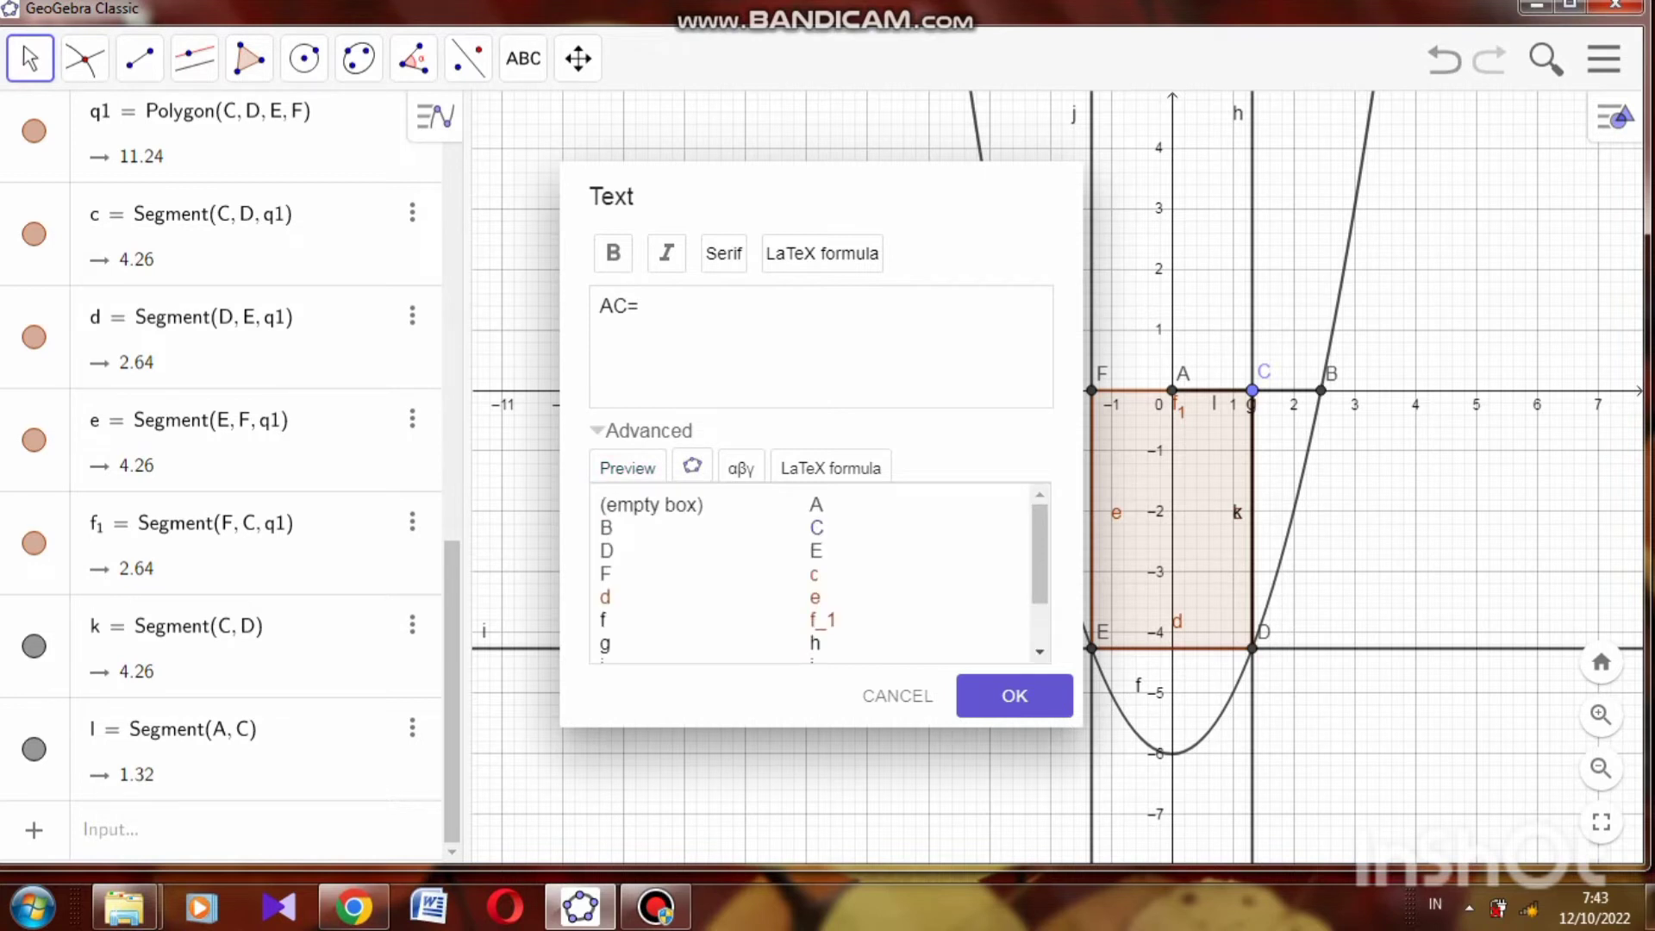
scroll(815, 574, "down", 2)
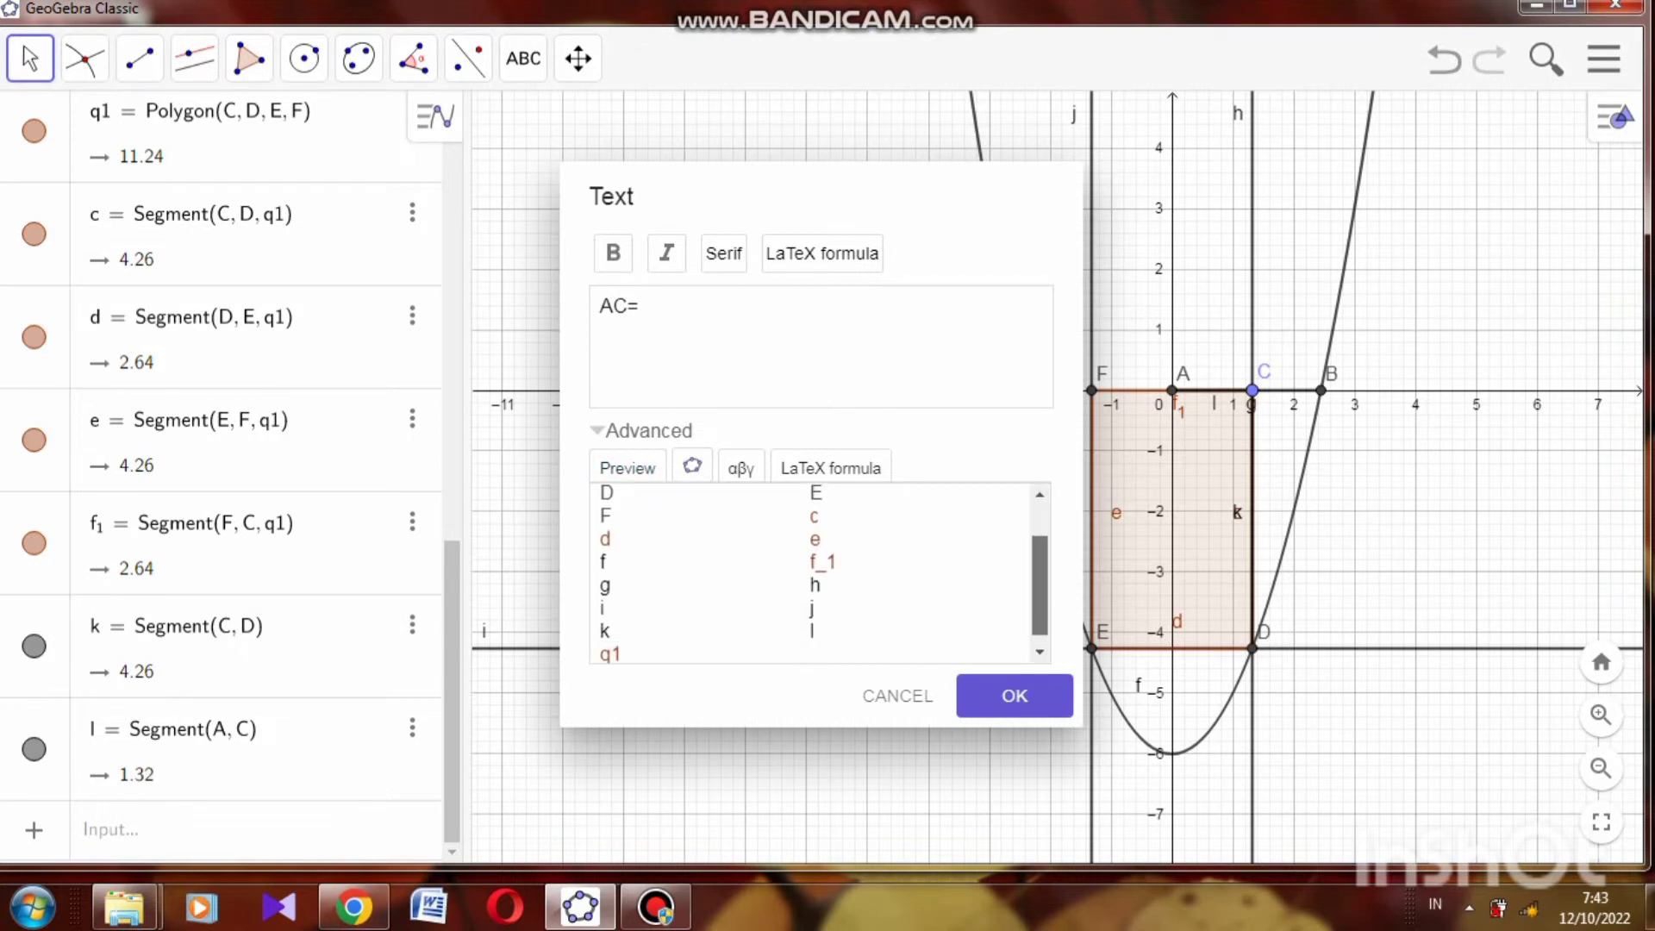
scroll(814, 573, "down", 1)
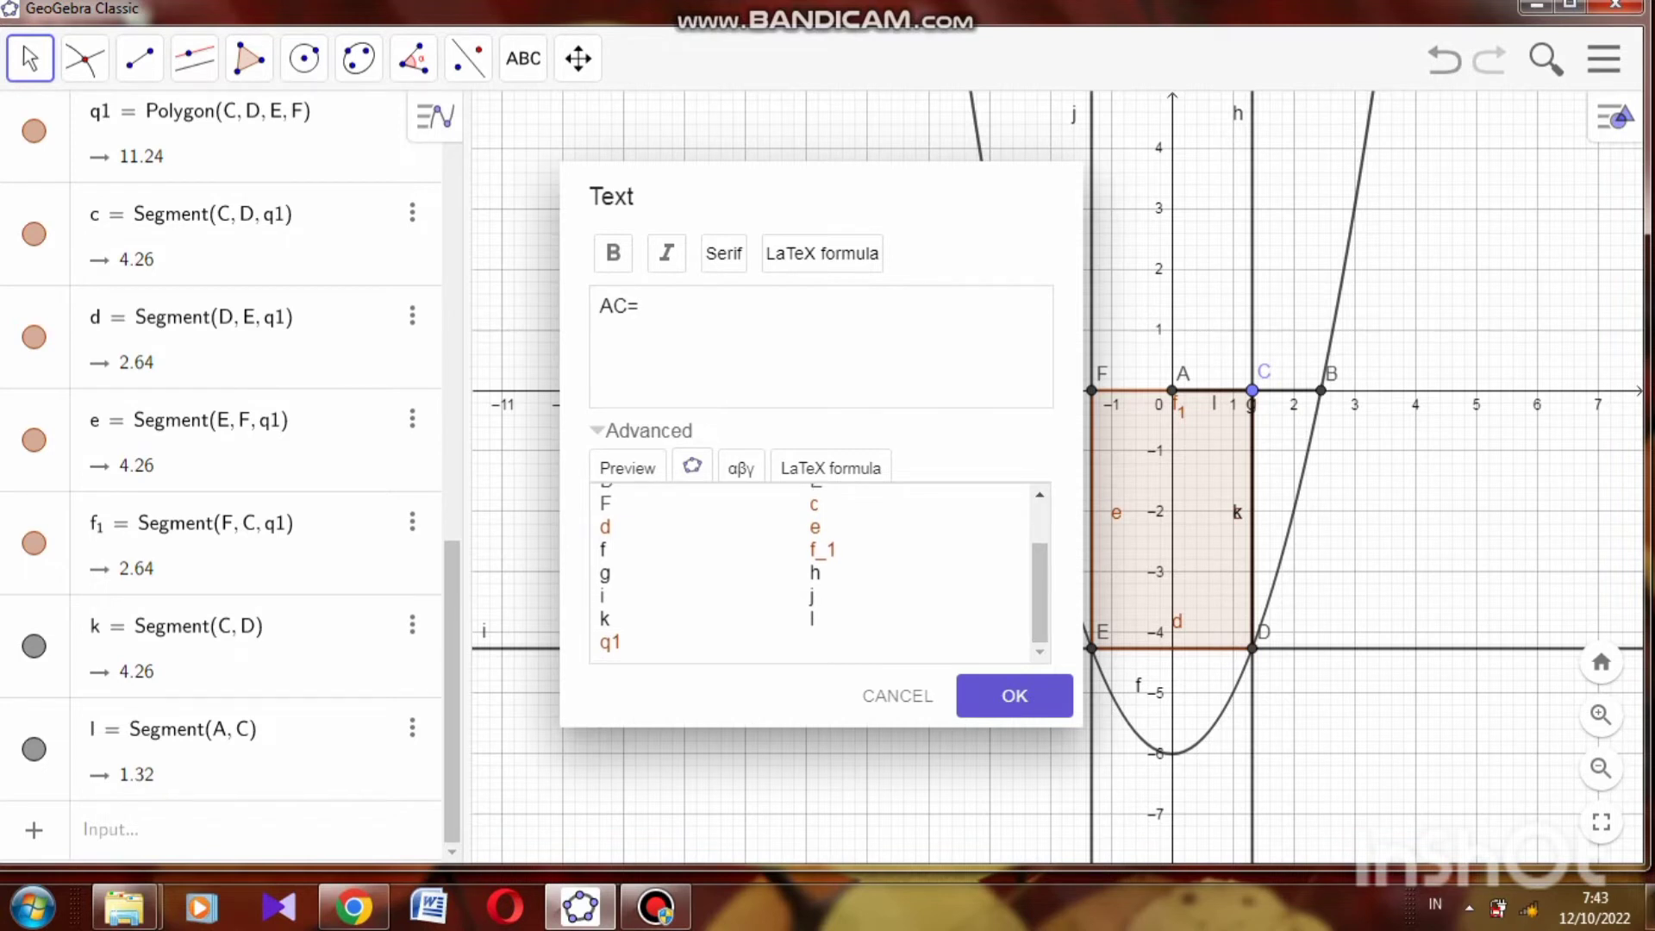
left_click(812, 618)
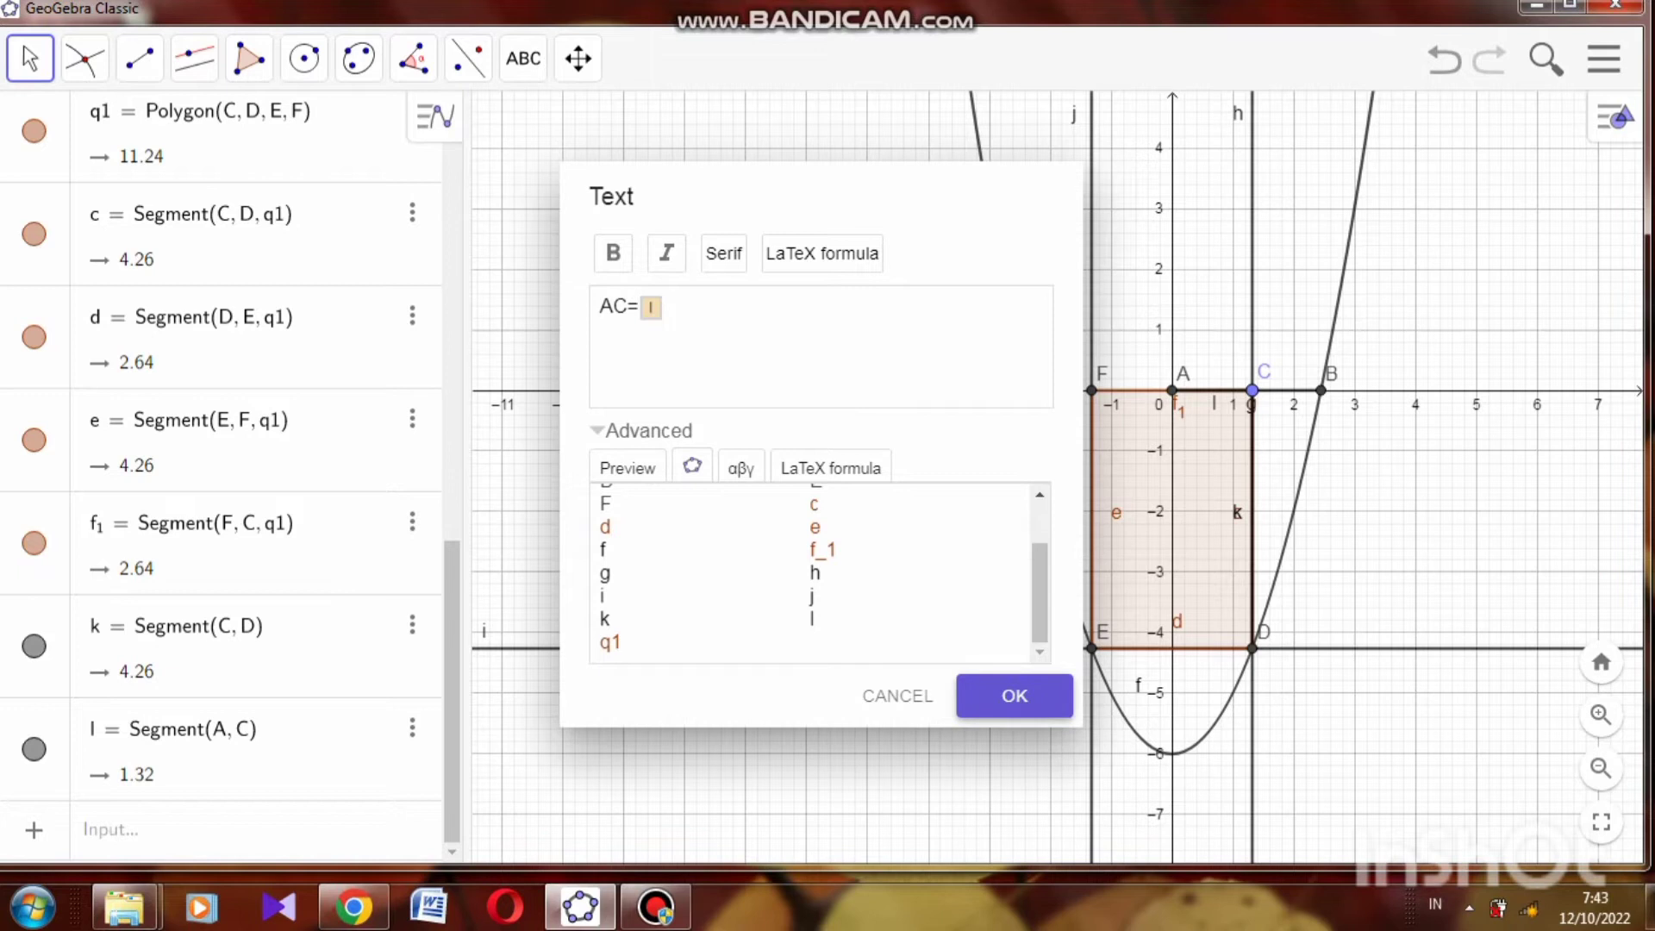
left_click(1015, 696)
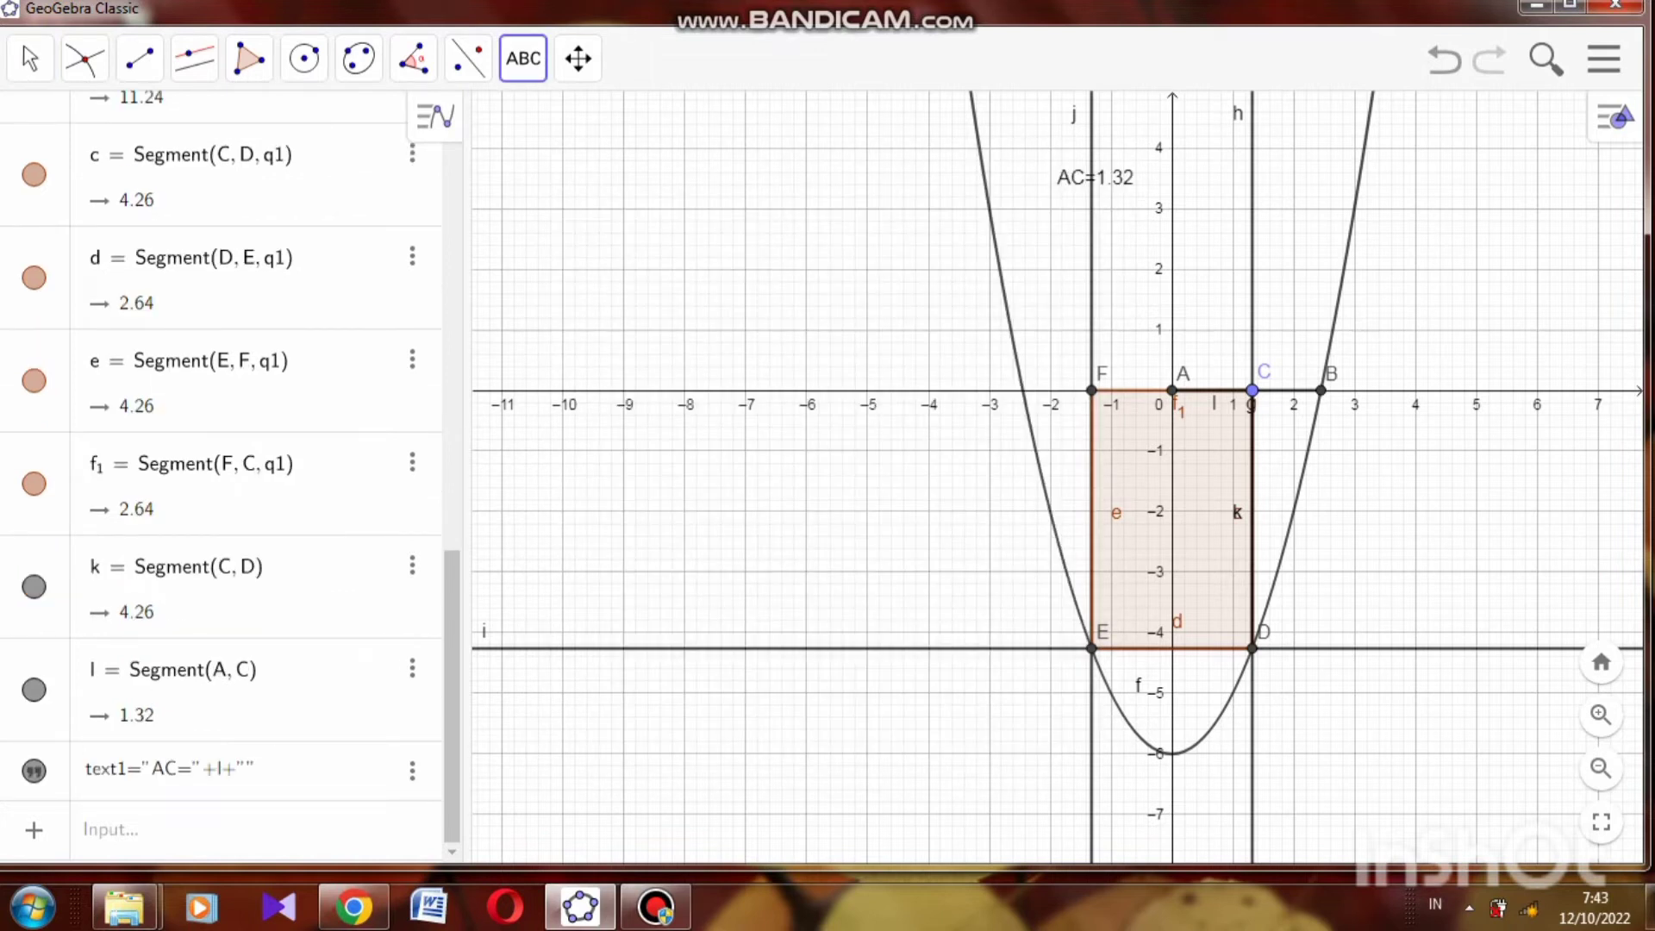
left_click_drag(1093, 177, 708, 134)
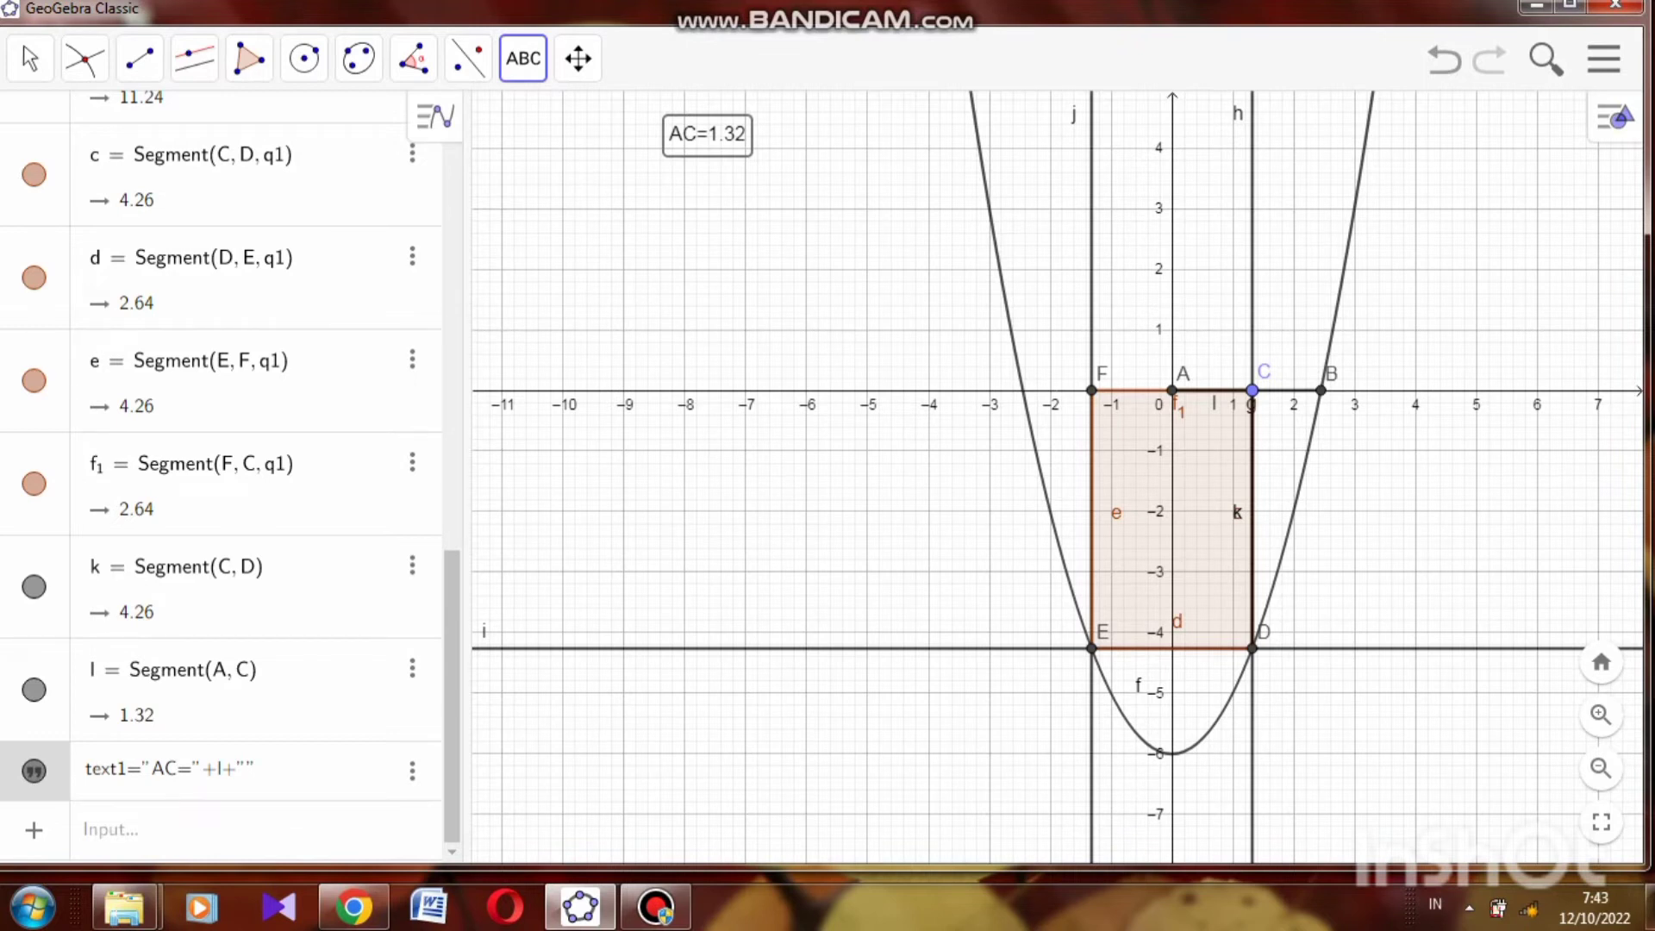
Step: Add a dynamic text "CD=" linked to segment k just below the AC text
left_click(523, 58)
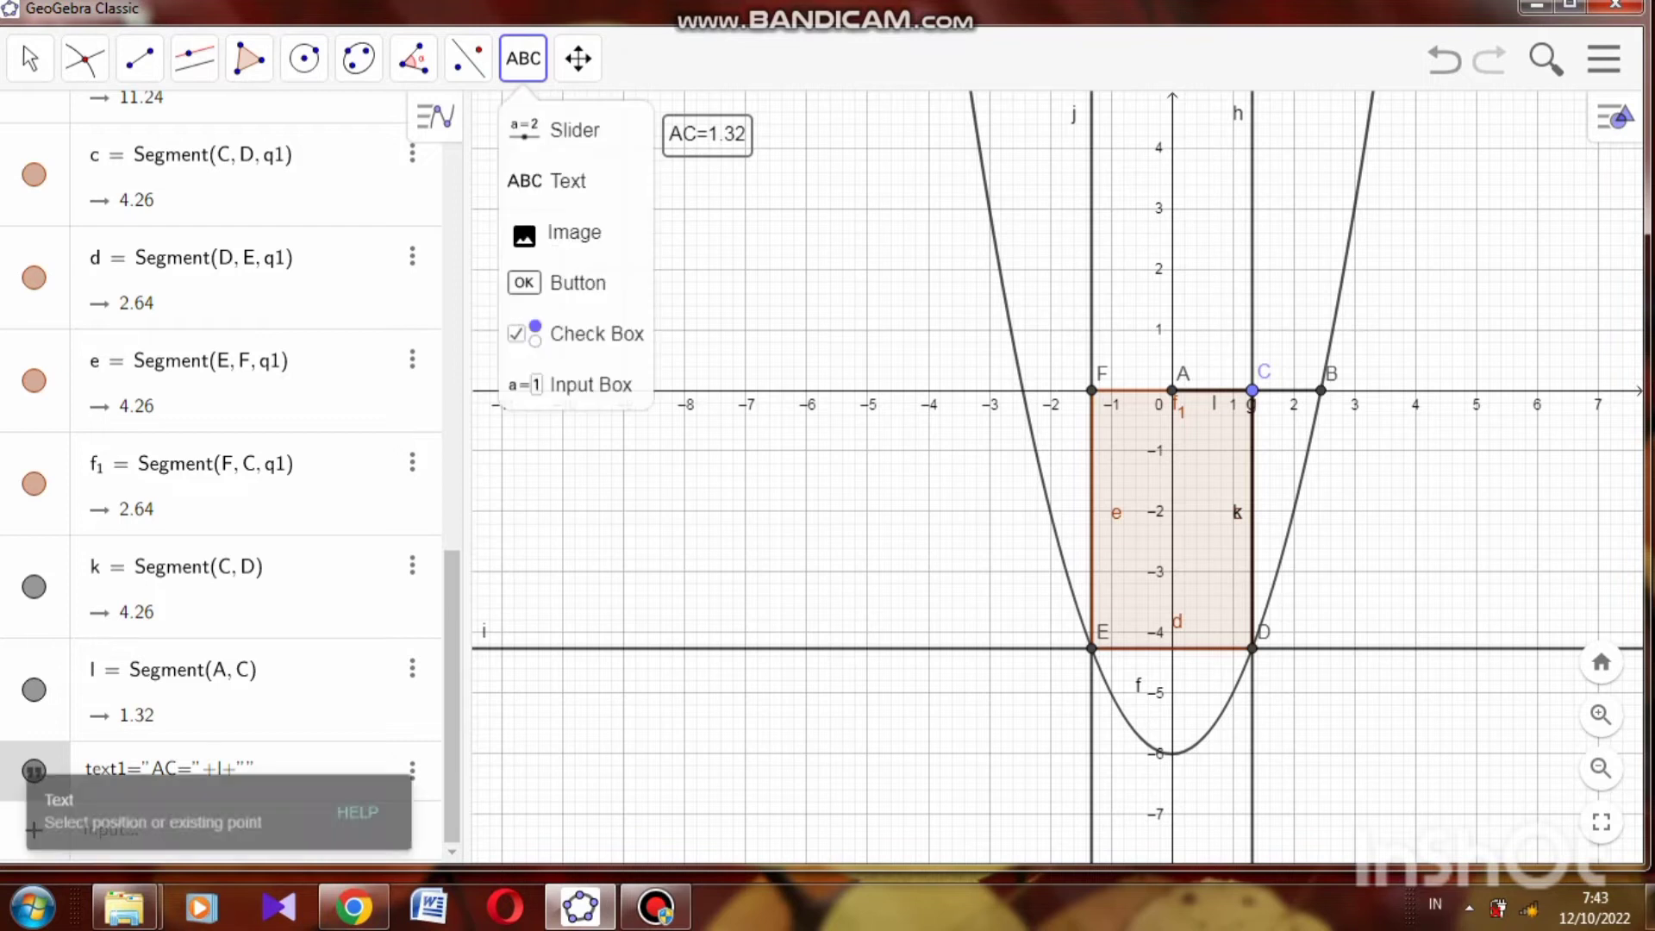
left_click(547, 178)
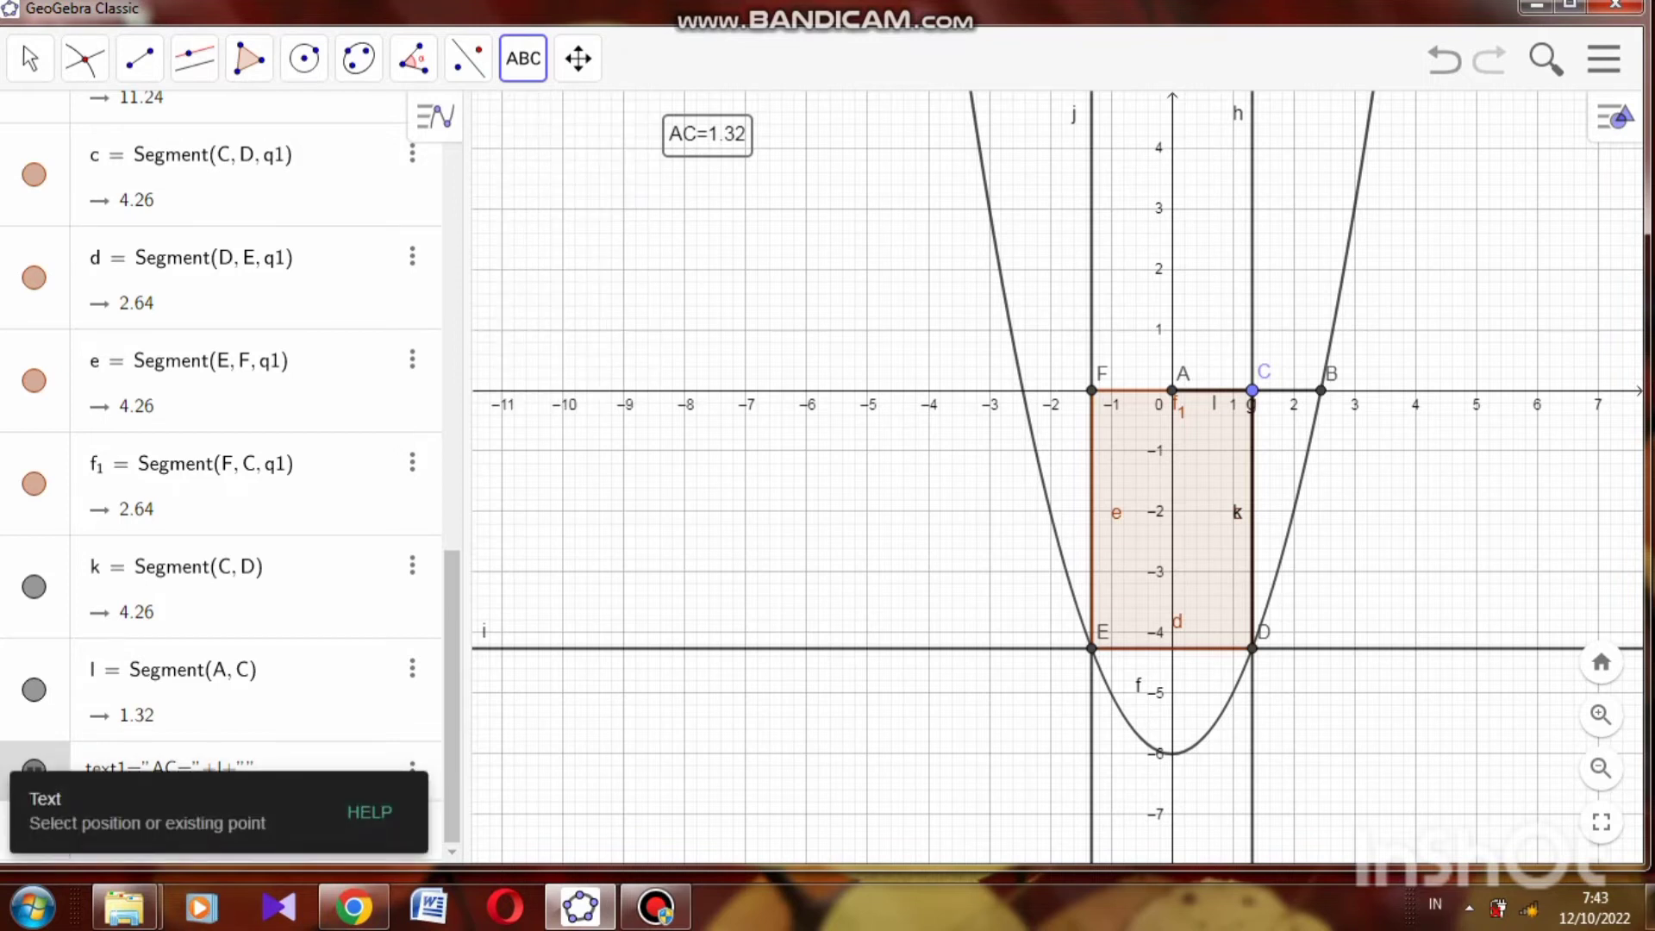
left_click(707, 134)
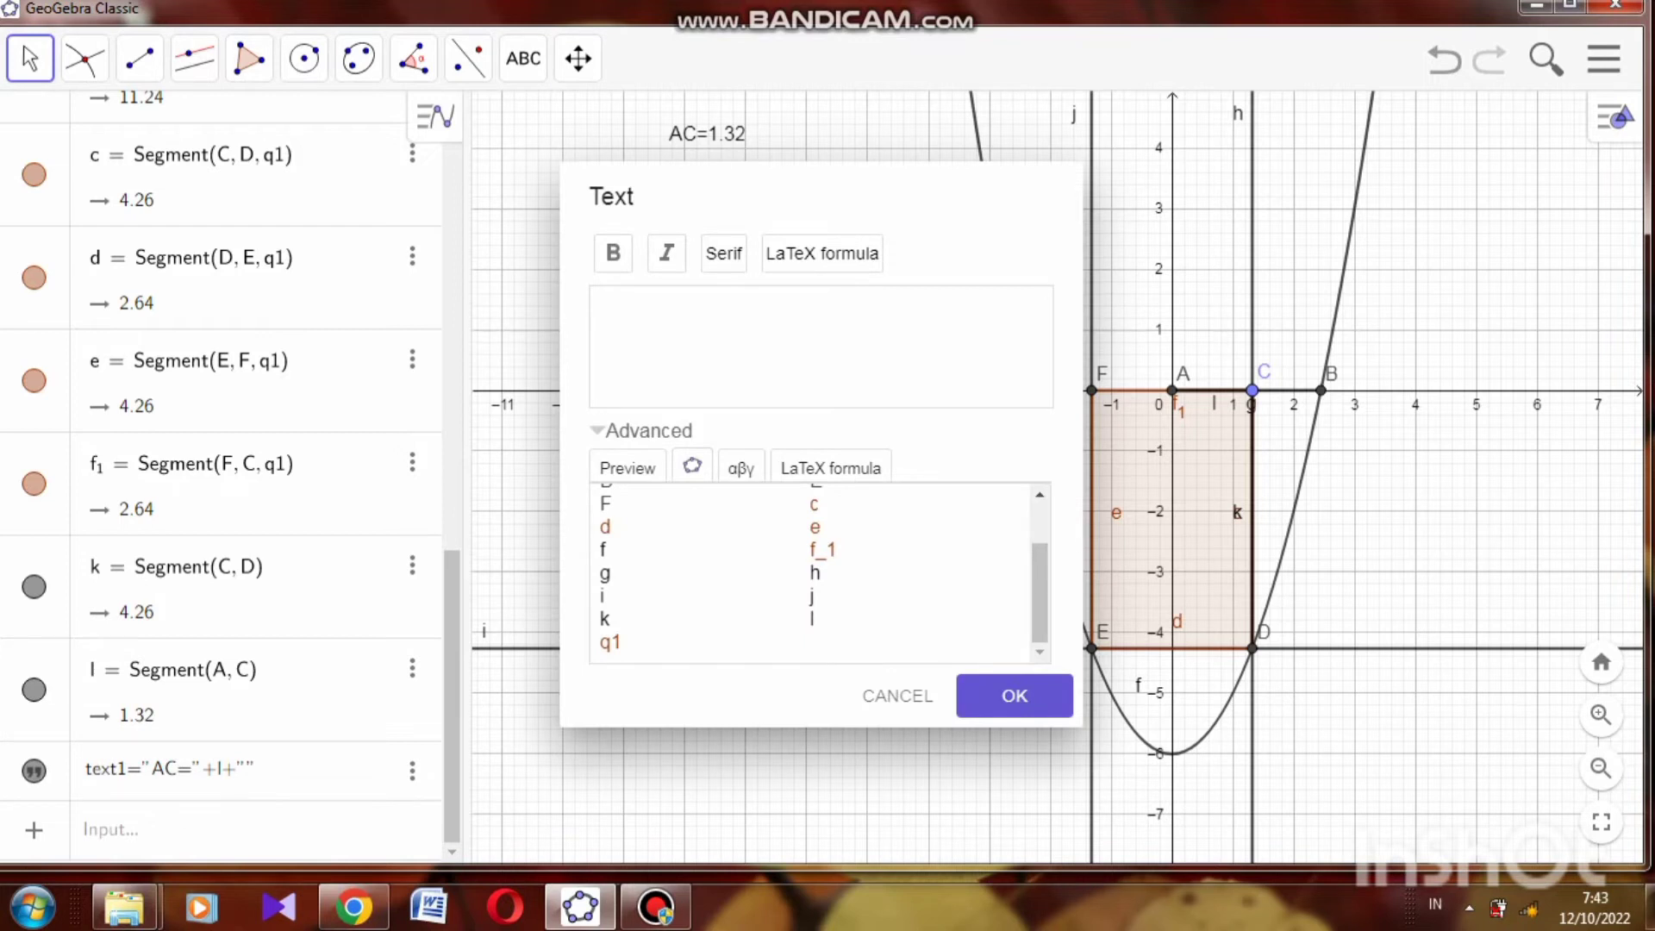
type("CD")
type("=")
left_click(605, 619)
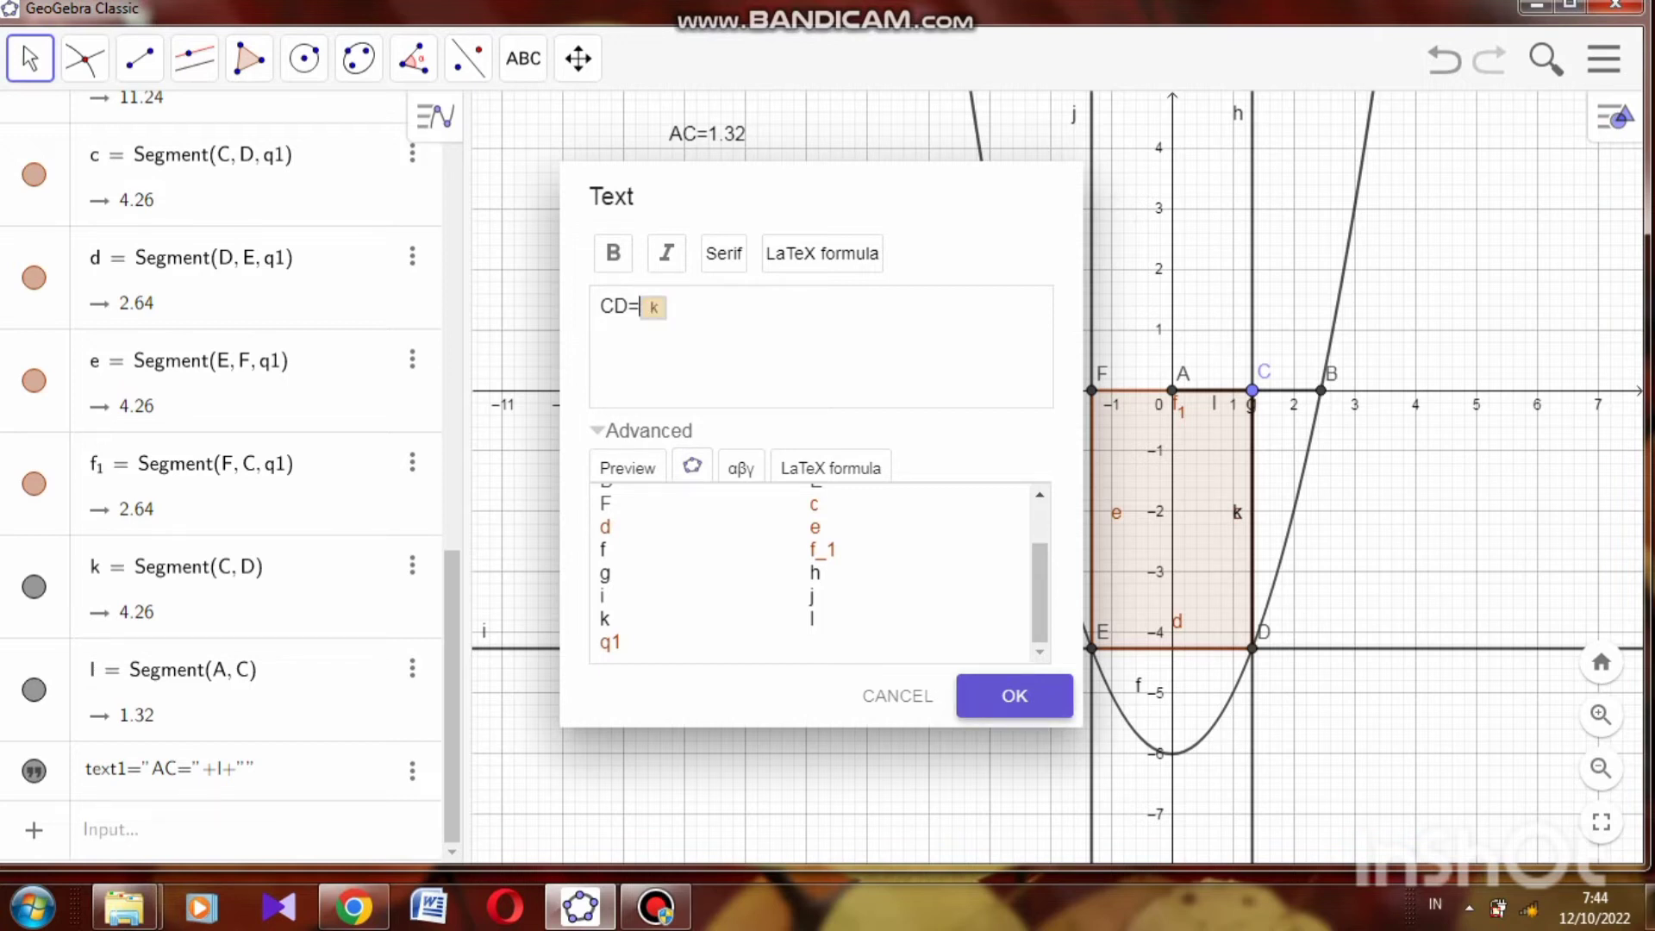
left_click(1015, 696)
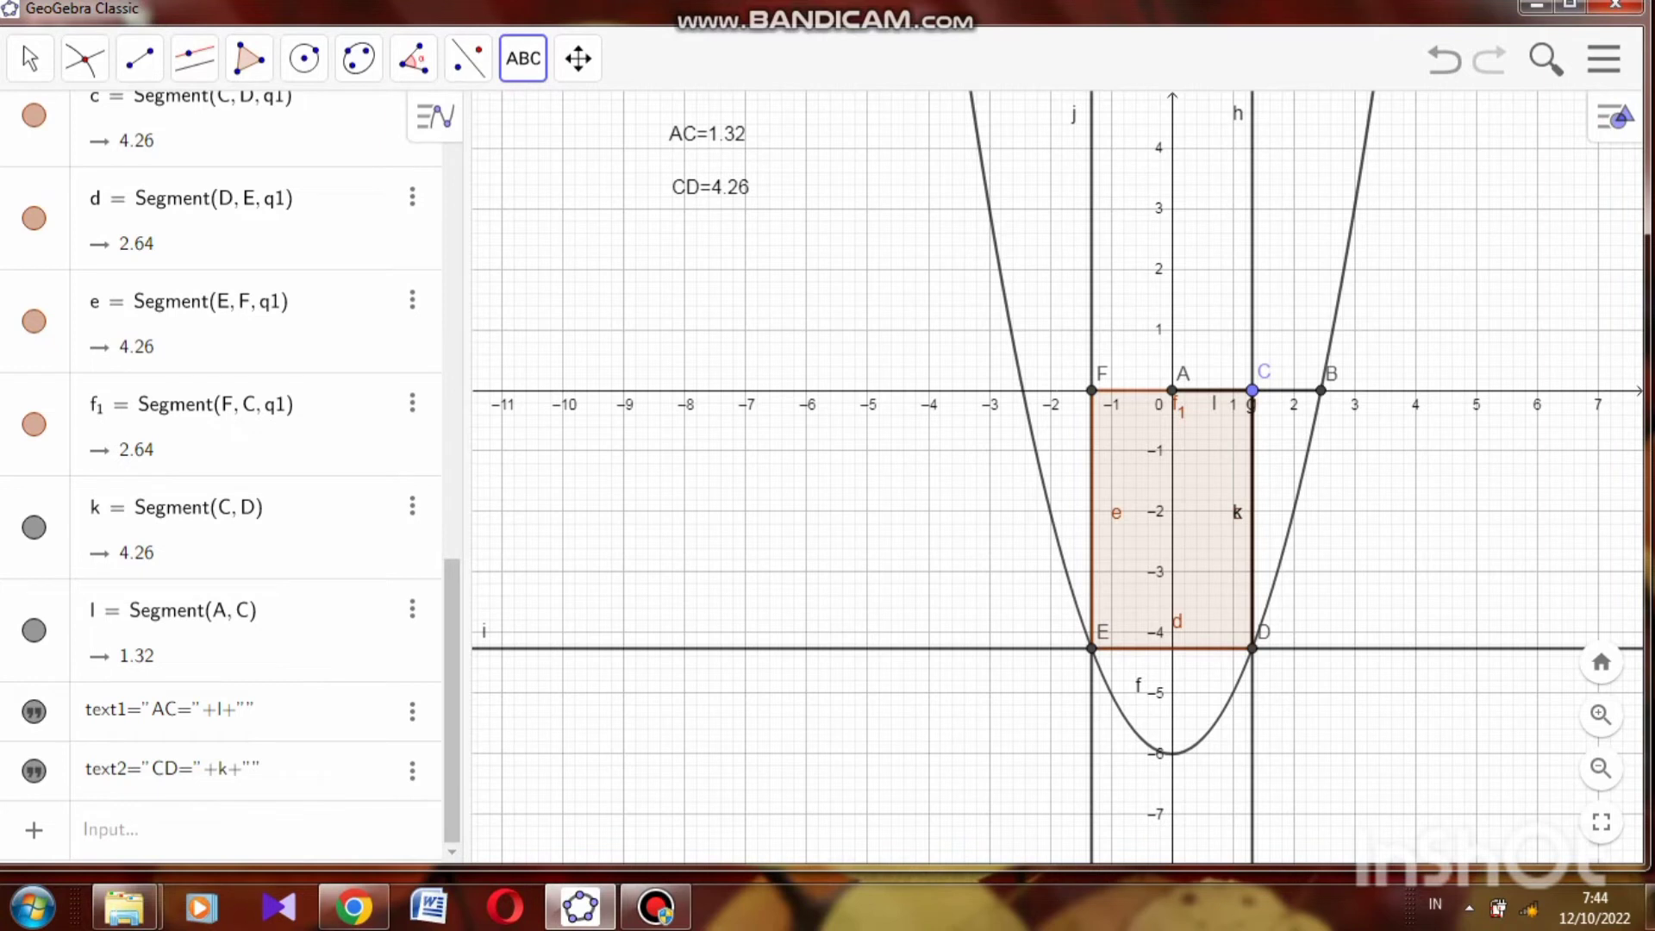
Step: Add a dynamic text "CDEF=" linked to the area of polygon q1 below the CD text
left_click(523, 58)
left_click(569, 181)
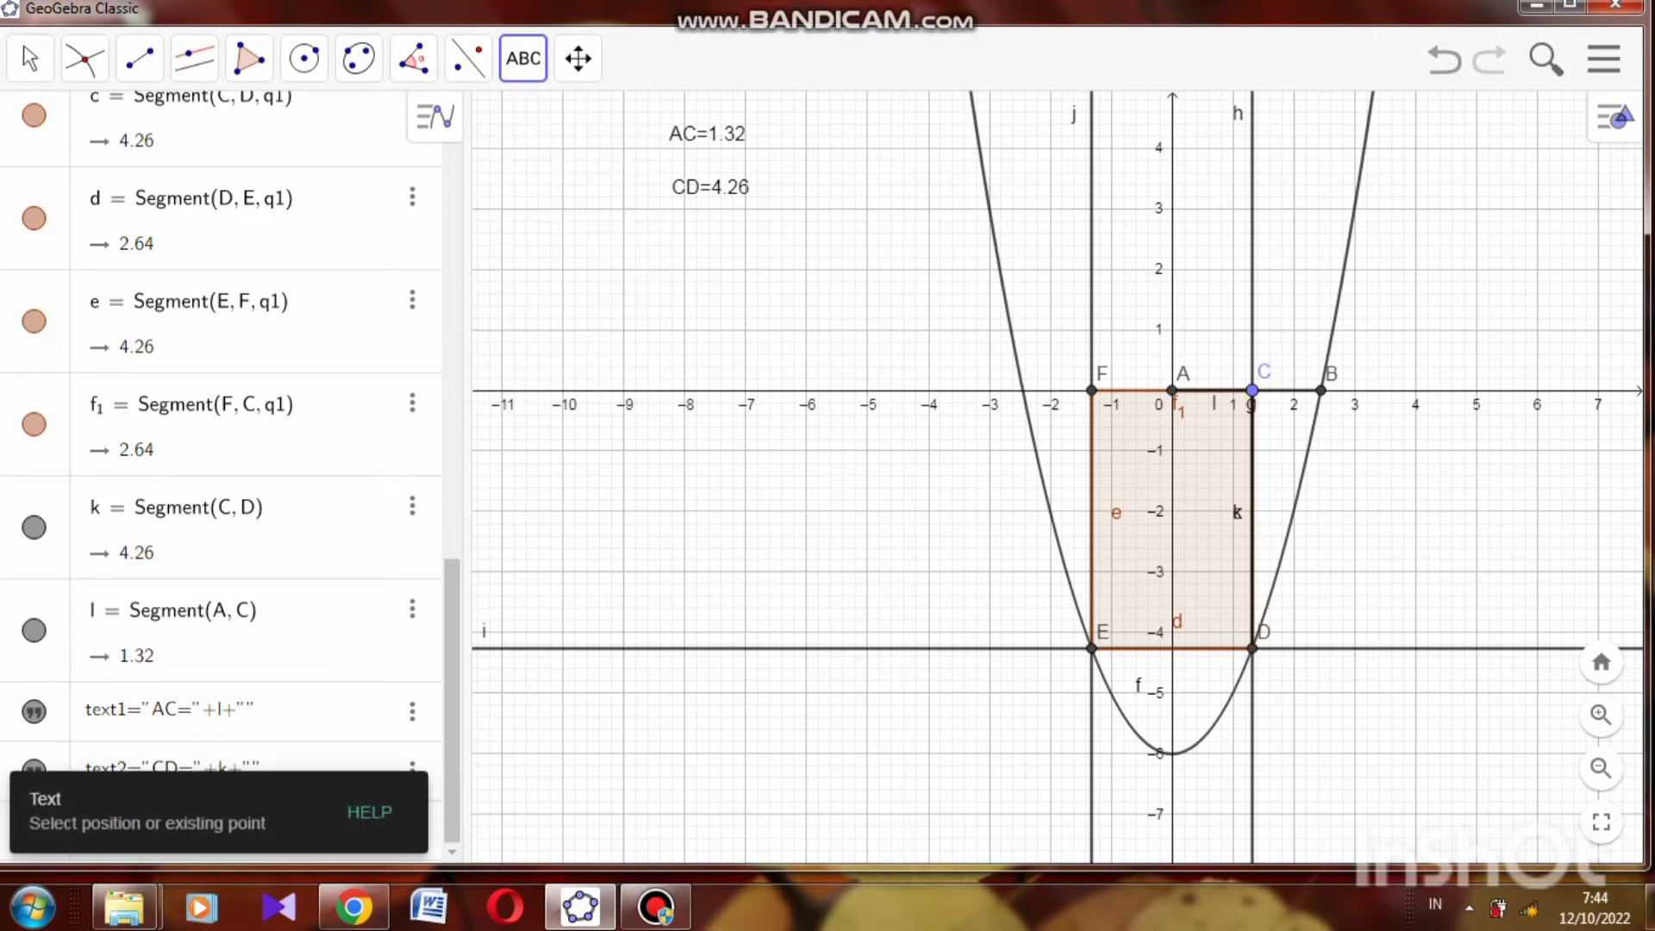
left_click(677, 245)
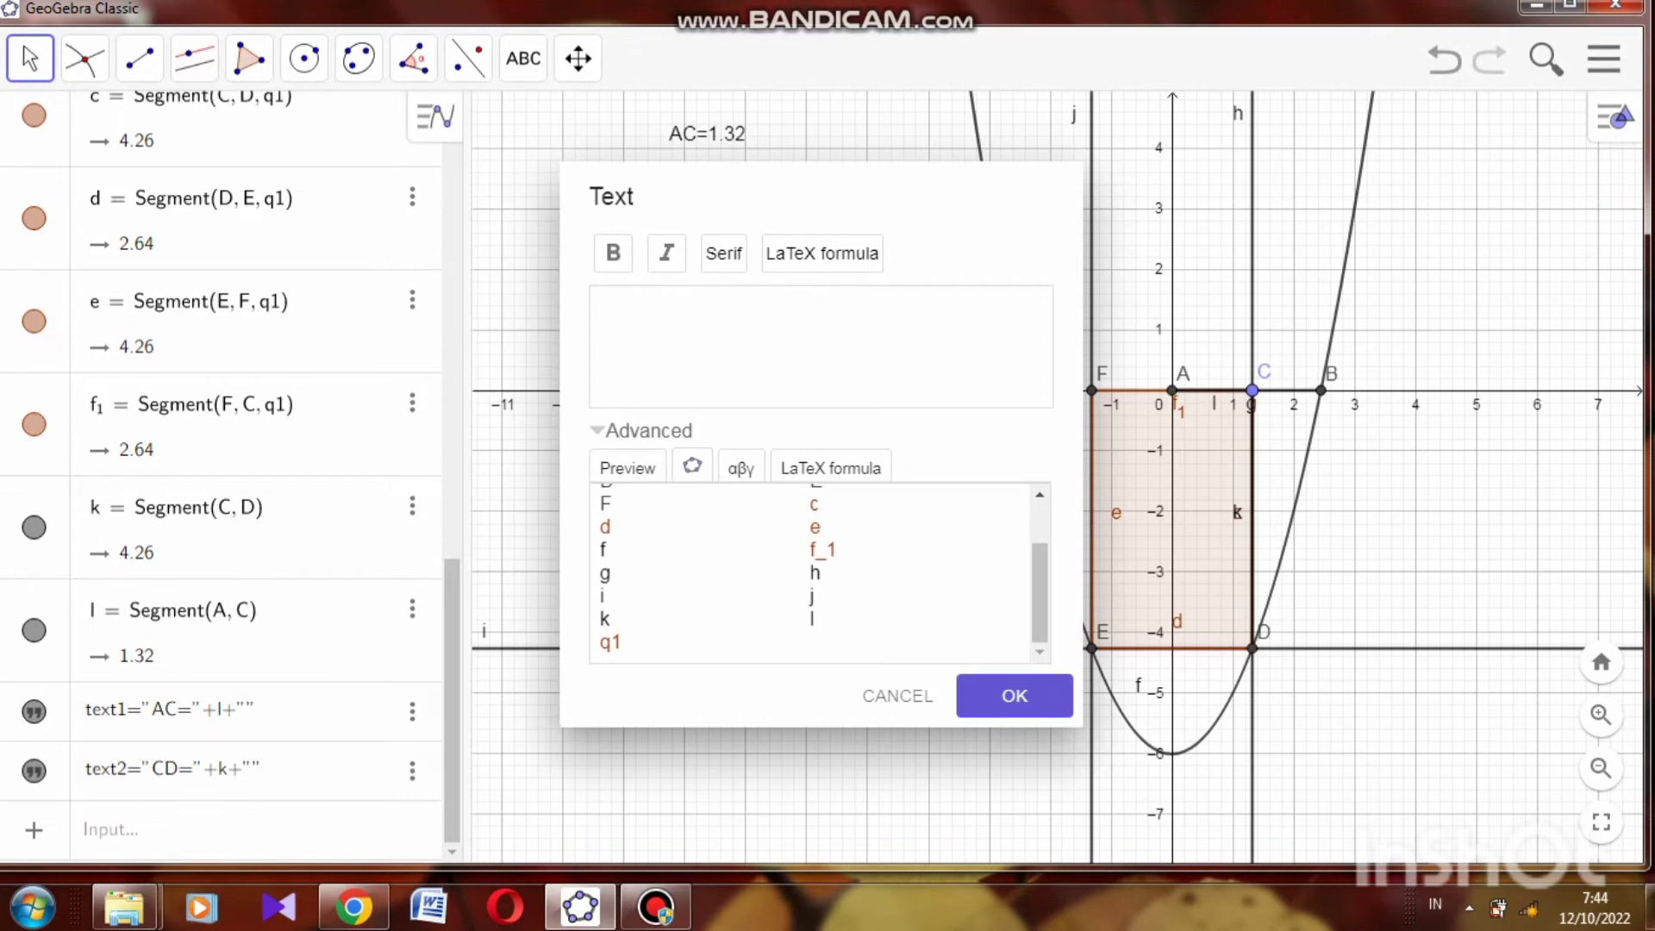
type("CDEF=")
left_click(609, 641)
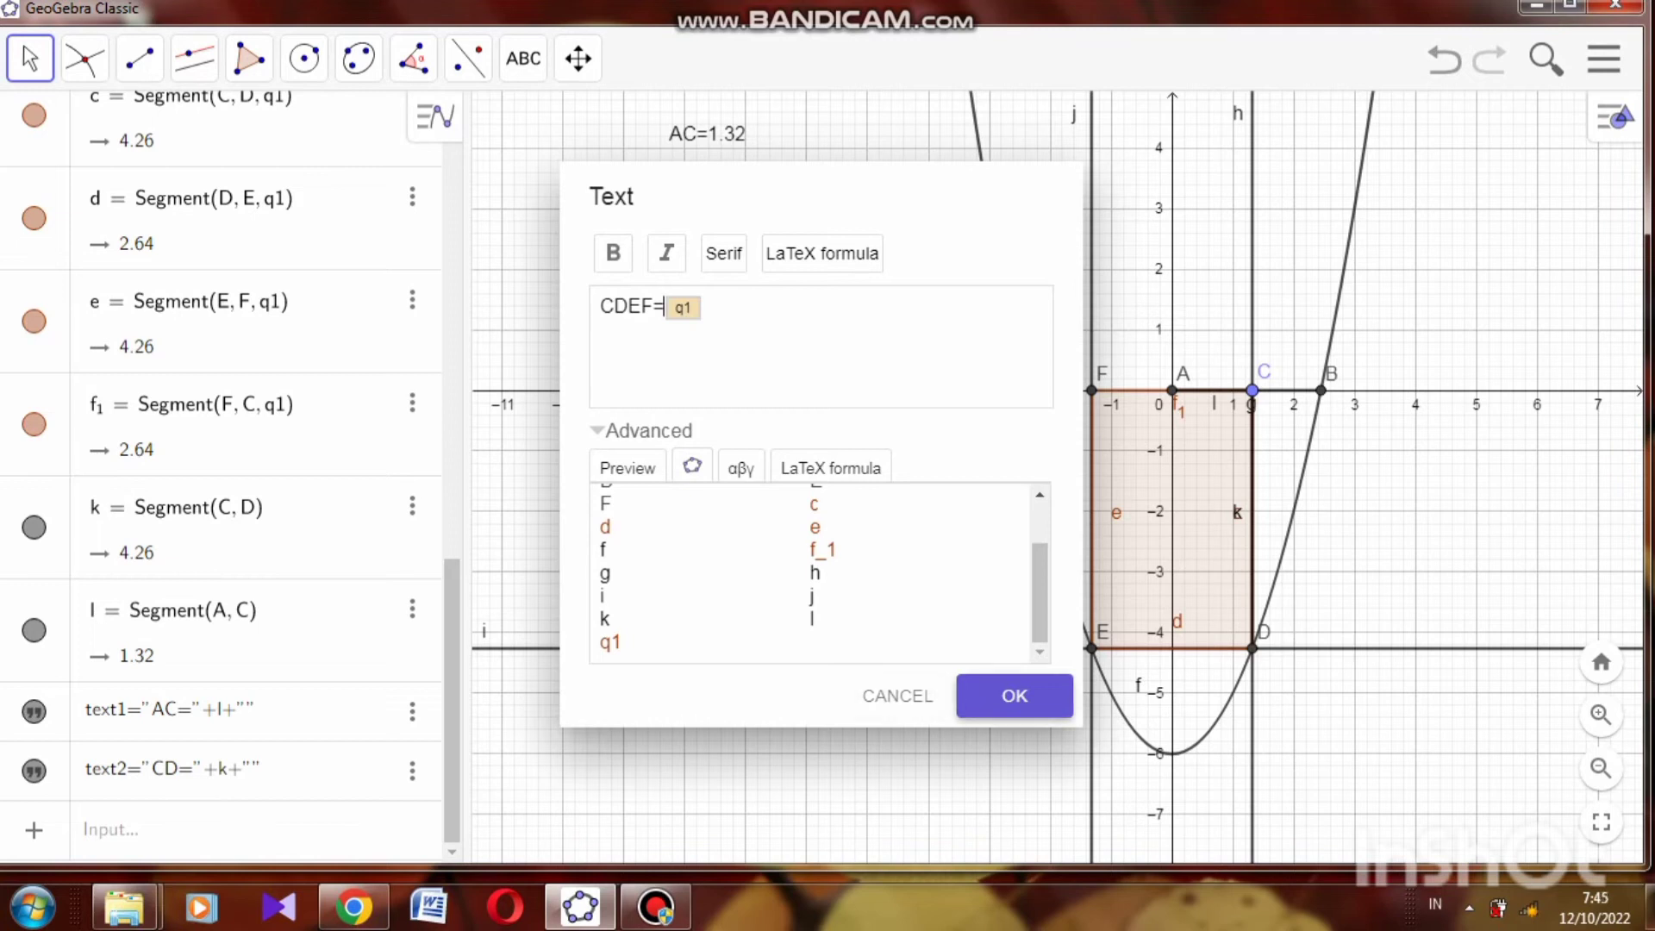
key("Return")
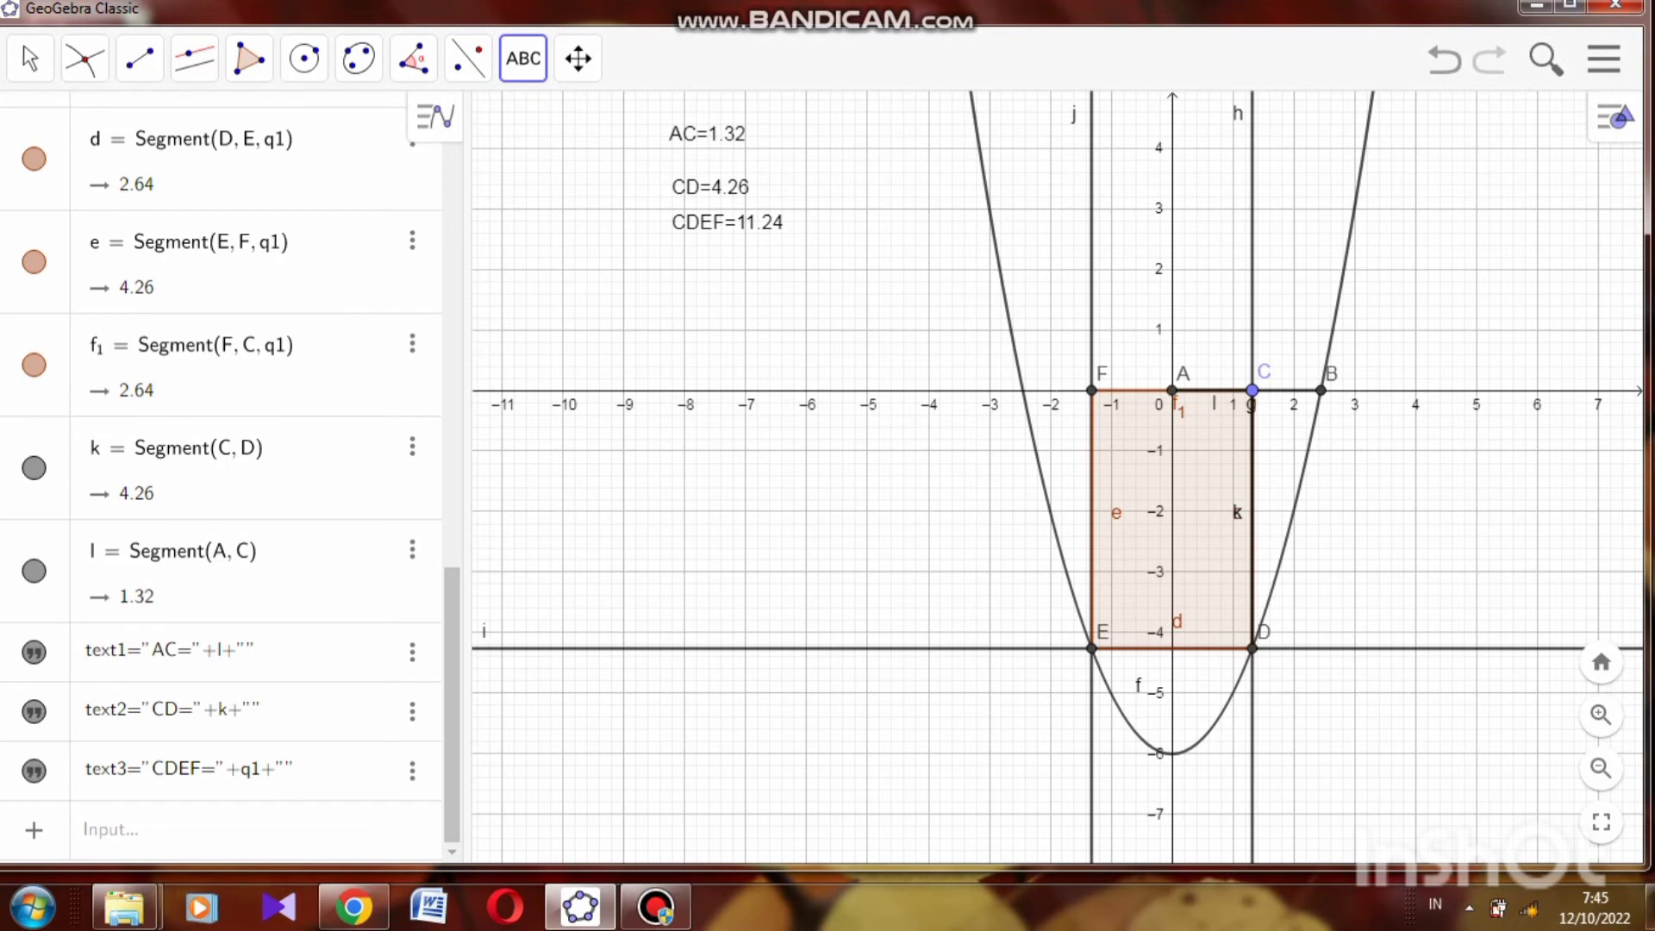
key("Escape")
Step: Move point C along segment AB to about x = 1.54 to resize the rectangle
left_click(30, 57)
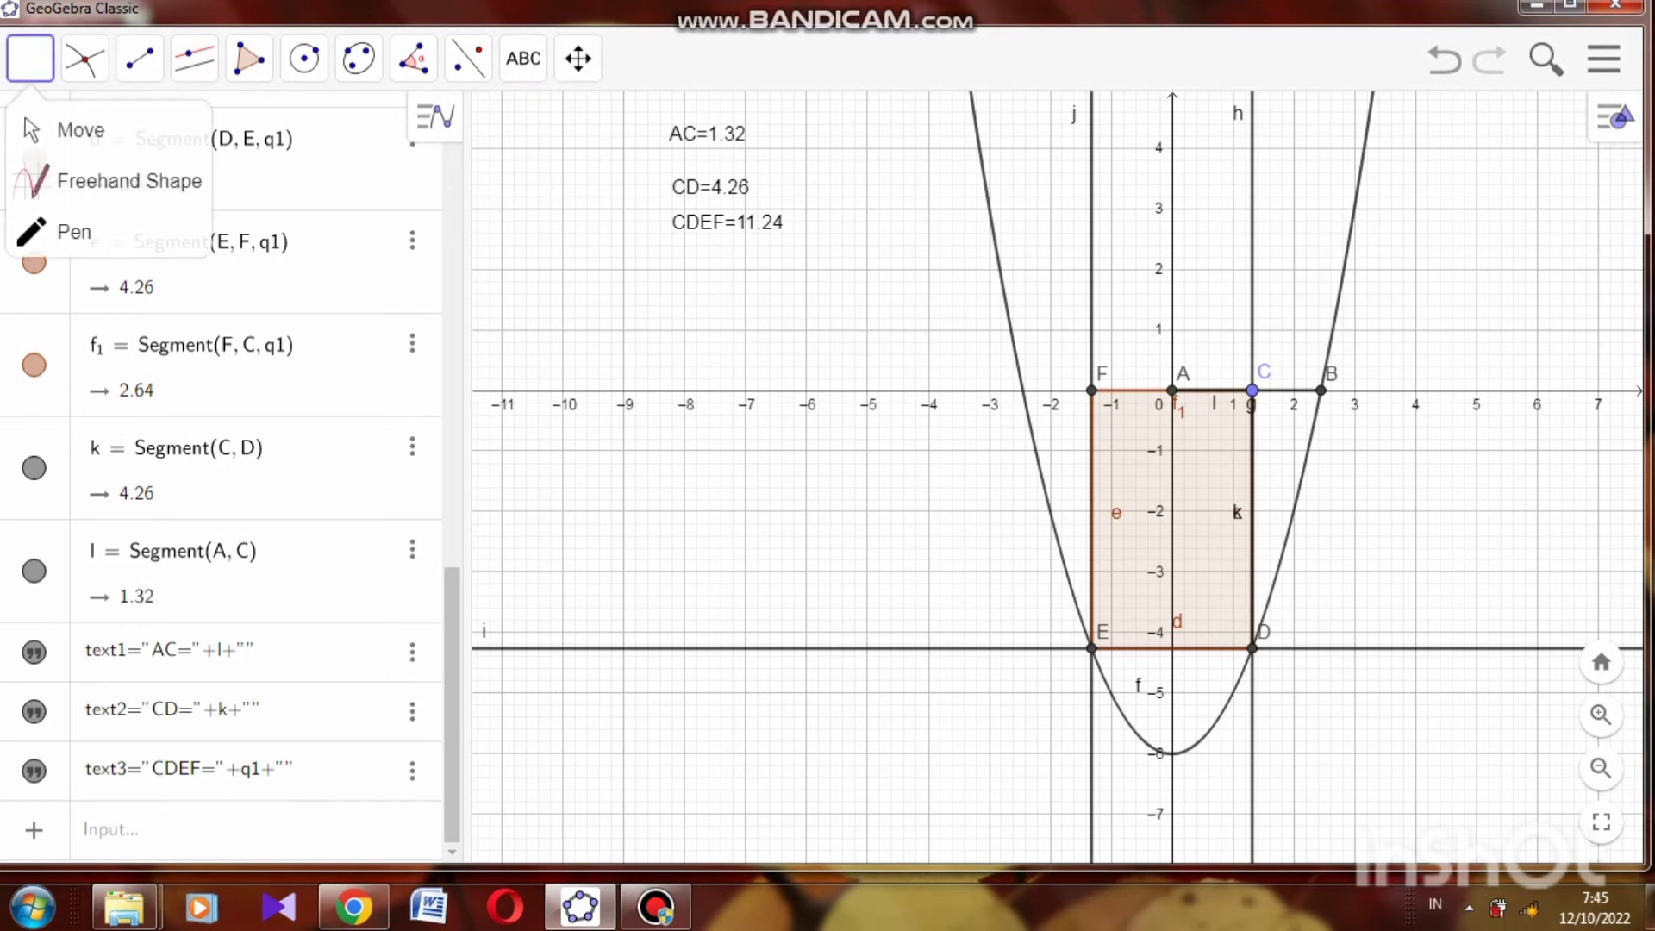
left_click(250, 58)
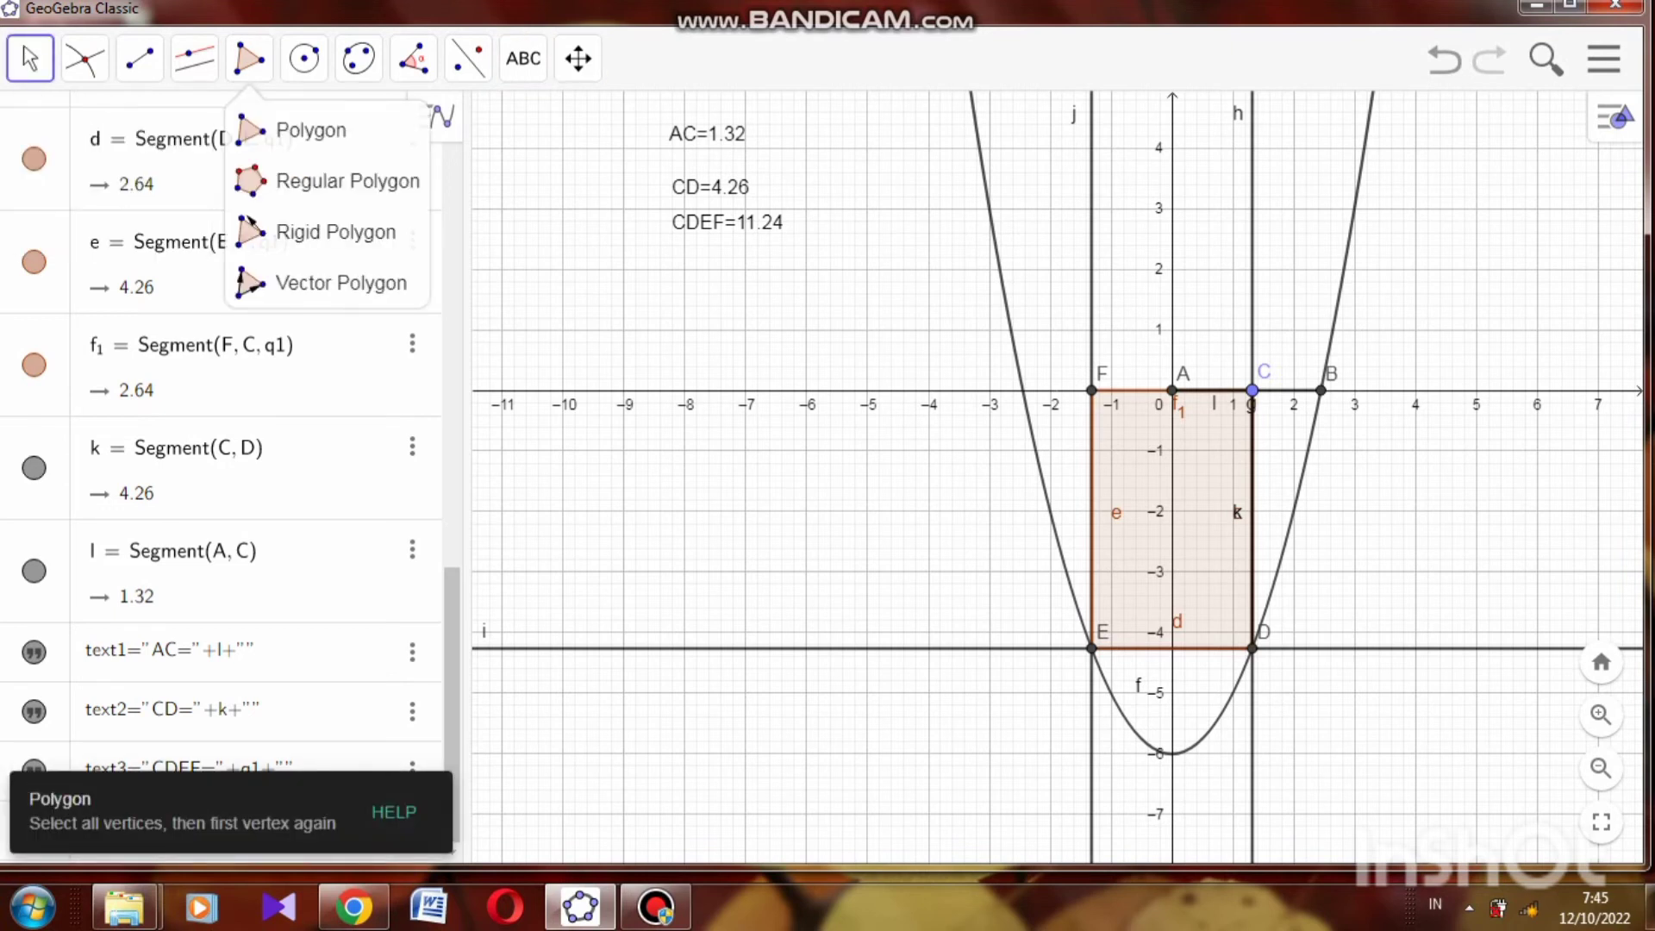
mouse_move(1252, 390)
left_mouse_down()
mouse_move(1321, 389)
mouse_move(1266, 390)
left_mouse_up()
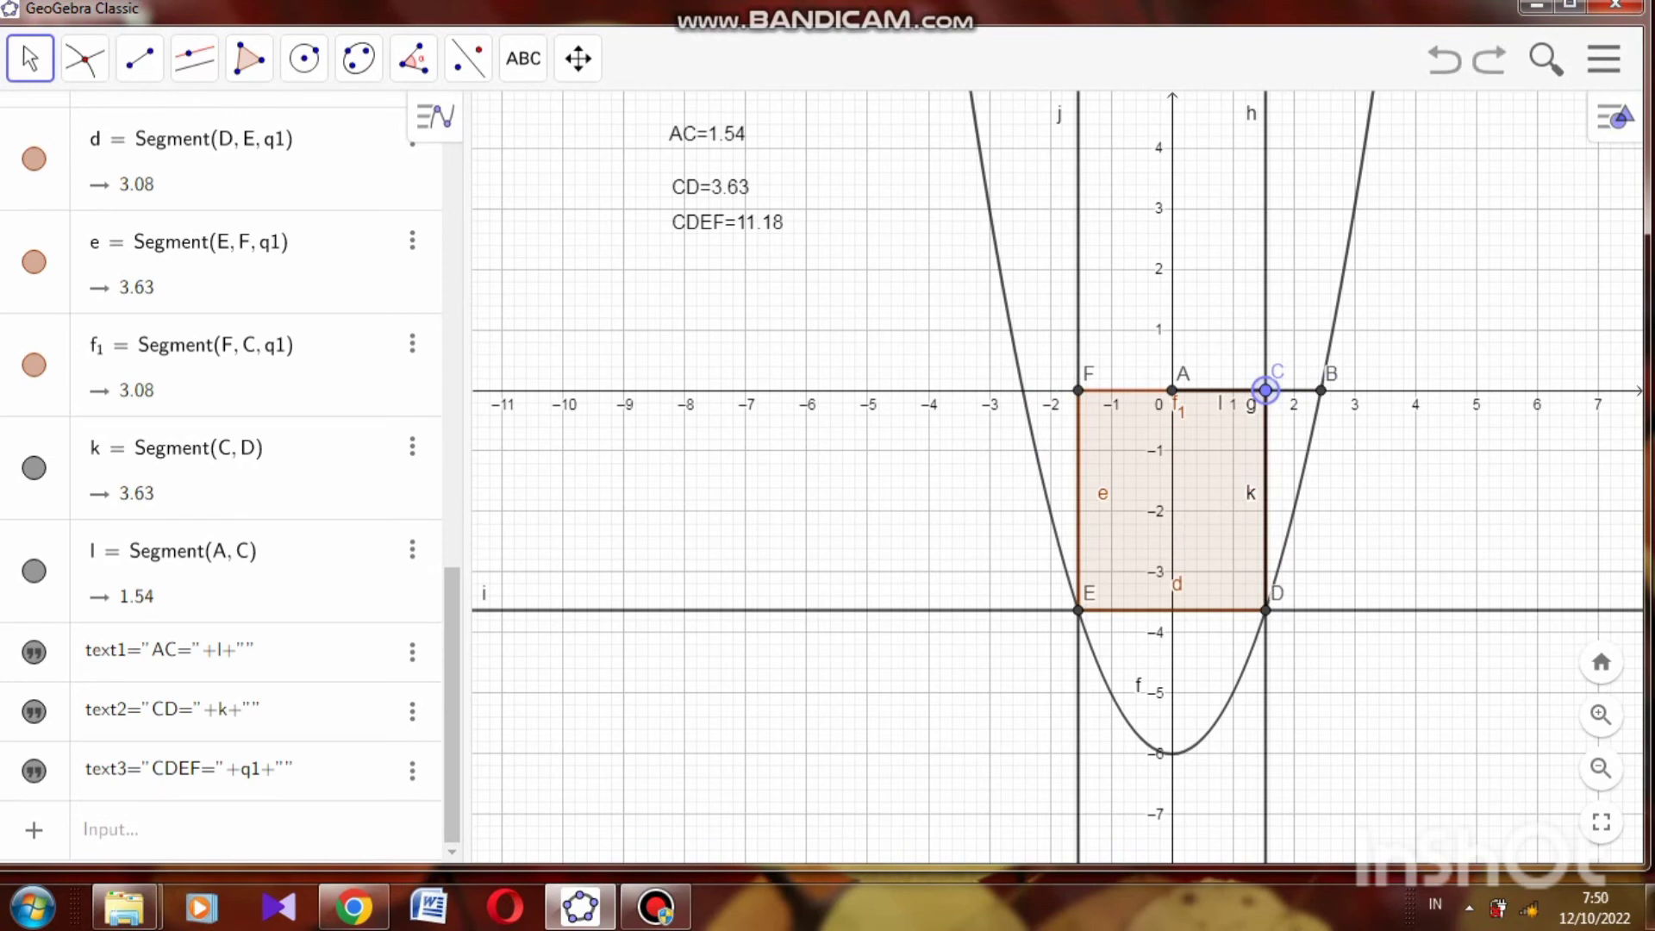
Step: Define point P = (x(c), q1), using the rectangle's area q1 as its y-coordinate
left_click(110, 829)
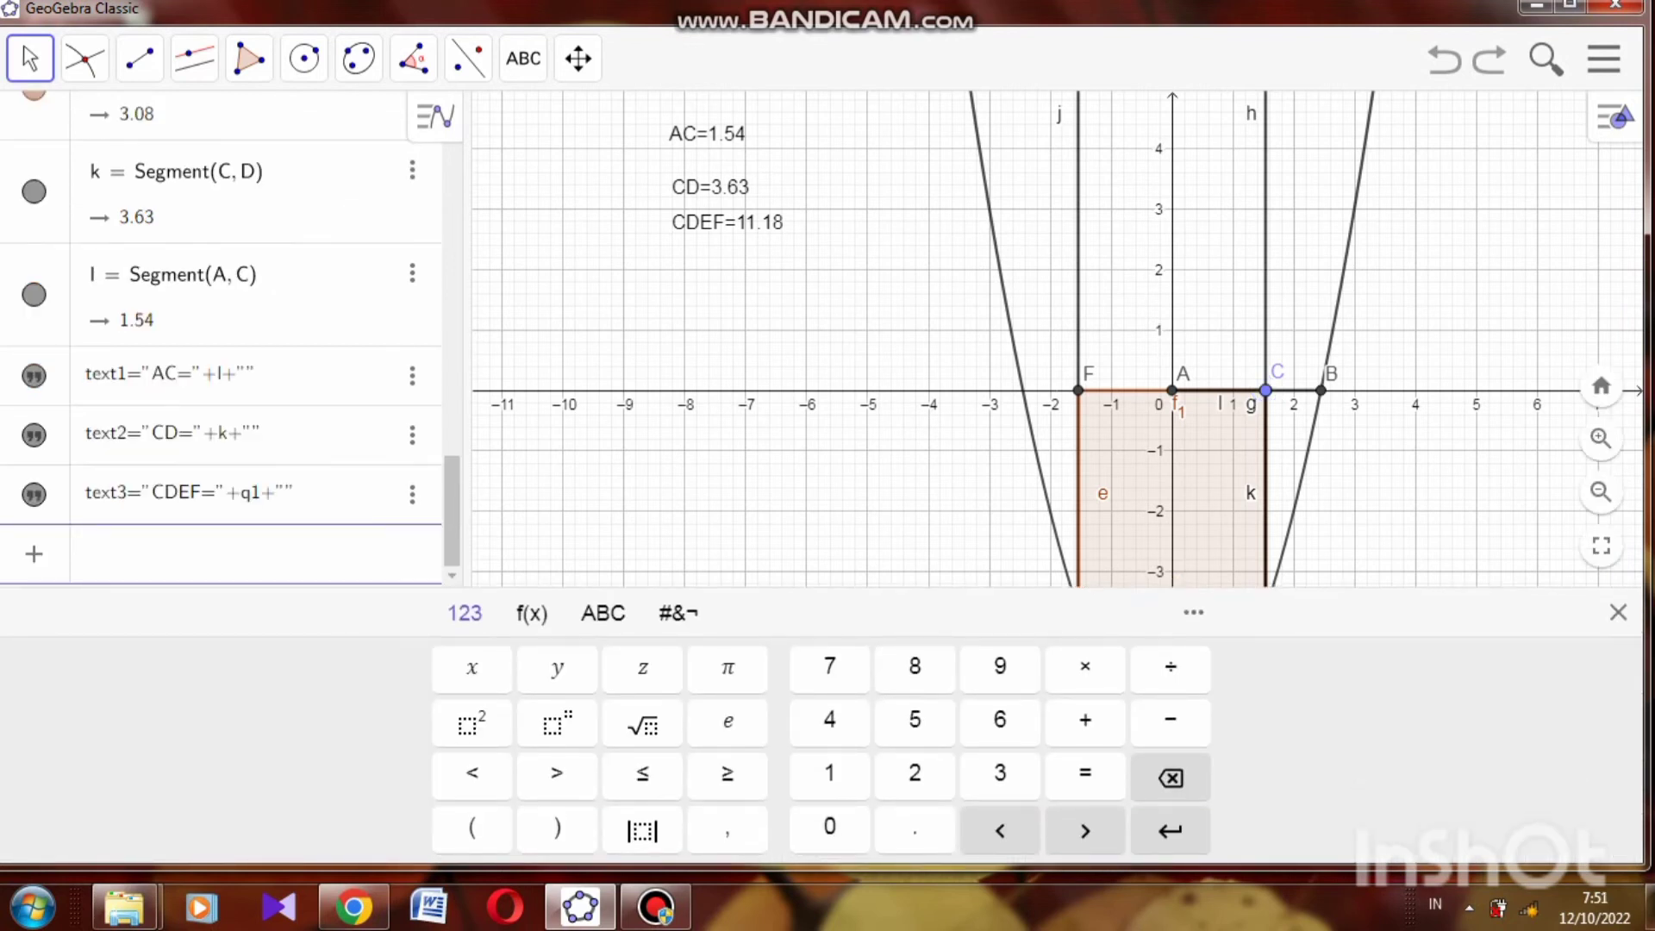
type("P = (x(c), q1")
key("Return")
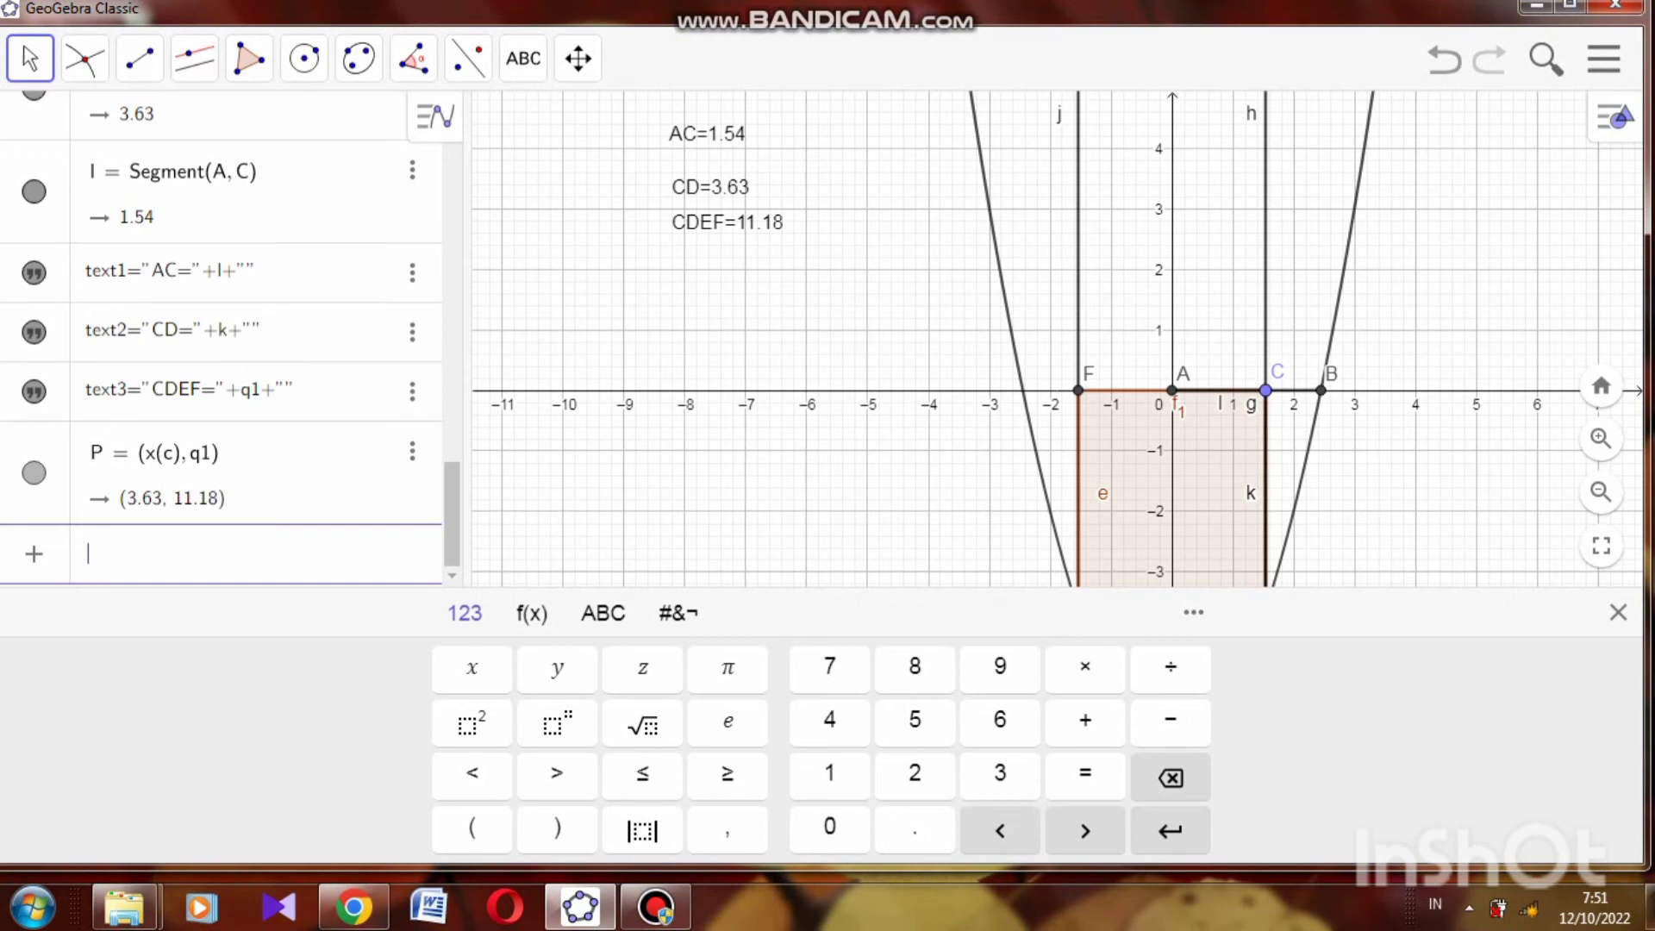
key("Escape")
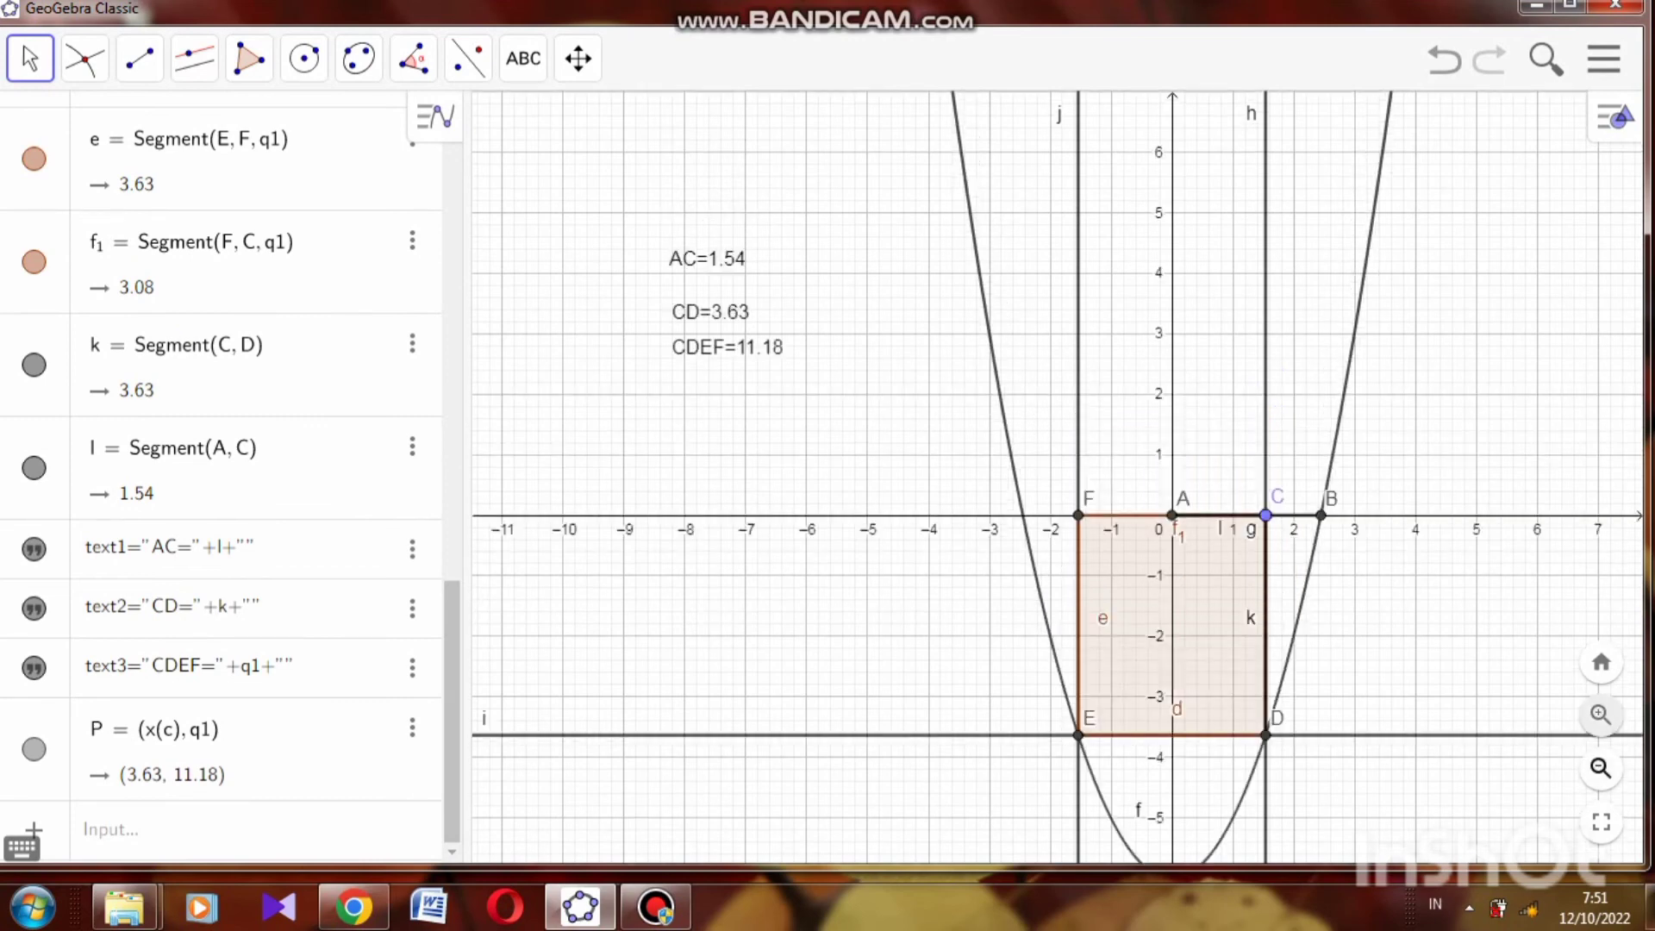
Step: Turn on the trace of point P and move point C back and forth along segment AB, ending at about x = 1.36
left_click(1601, 767)
left_click(1601, 767)
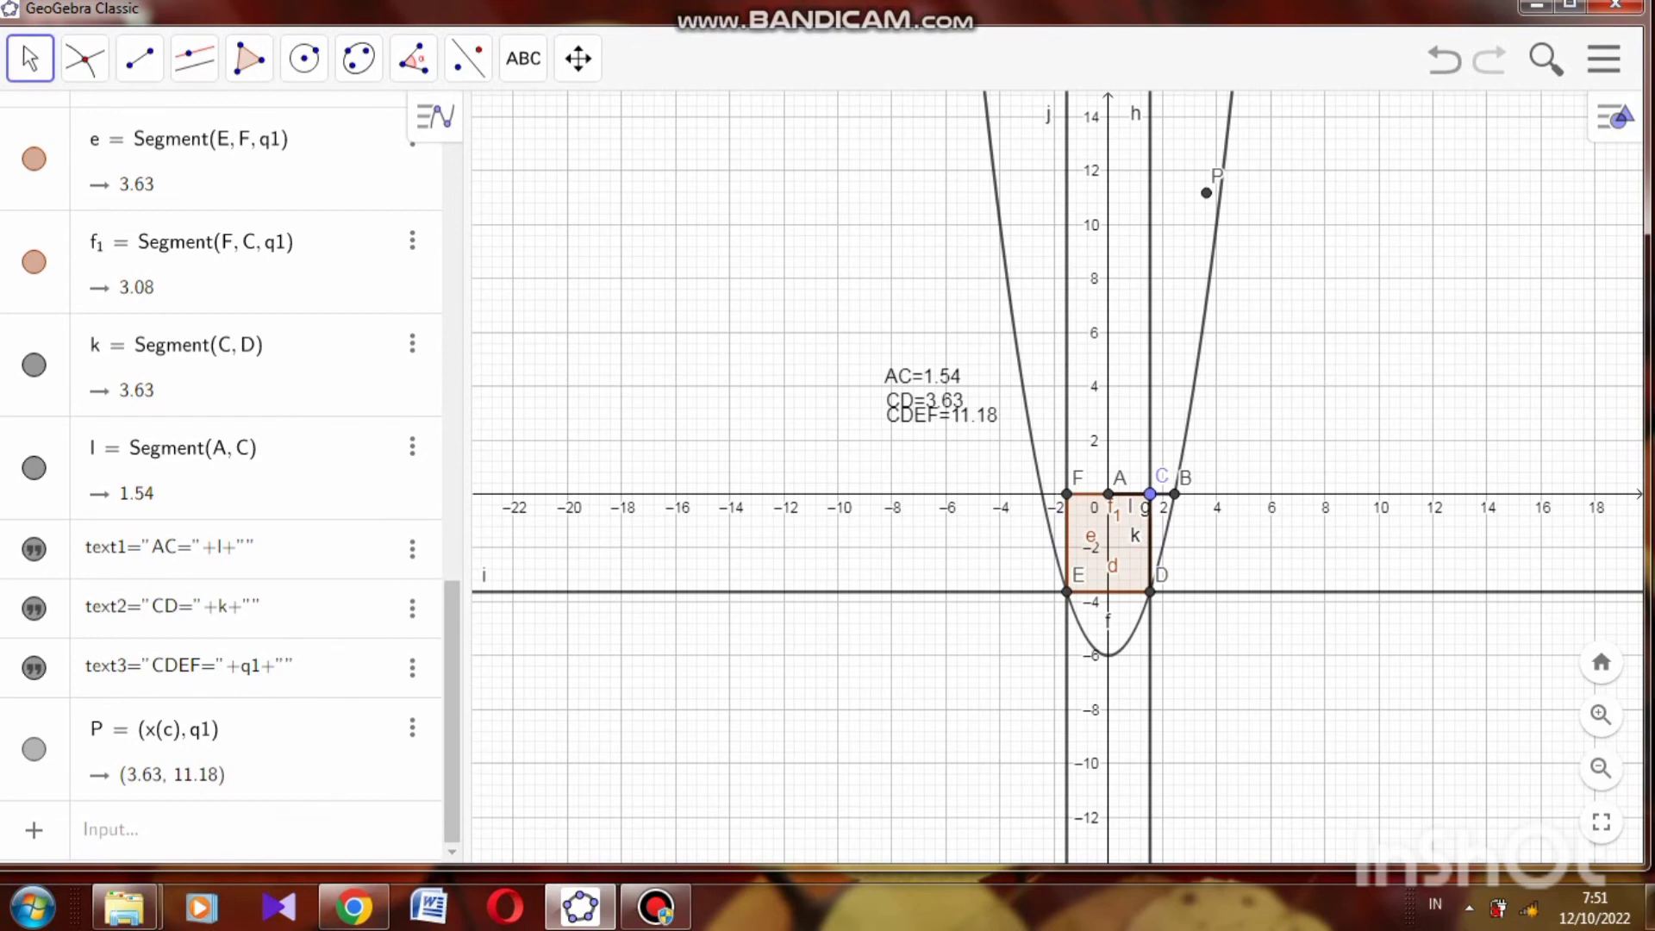
right_click(1206, 193)
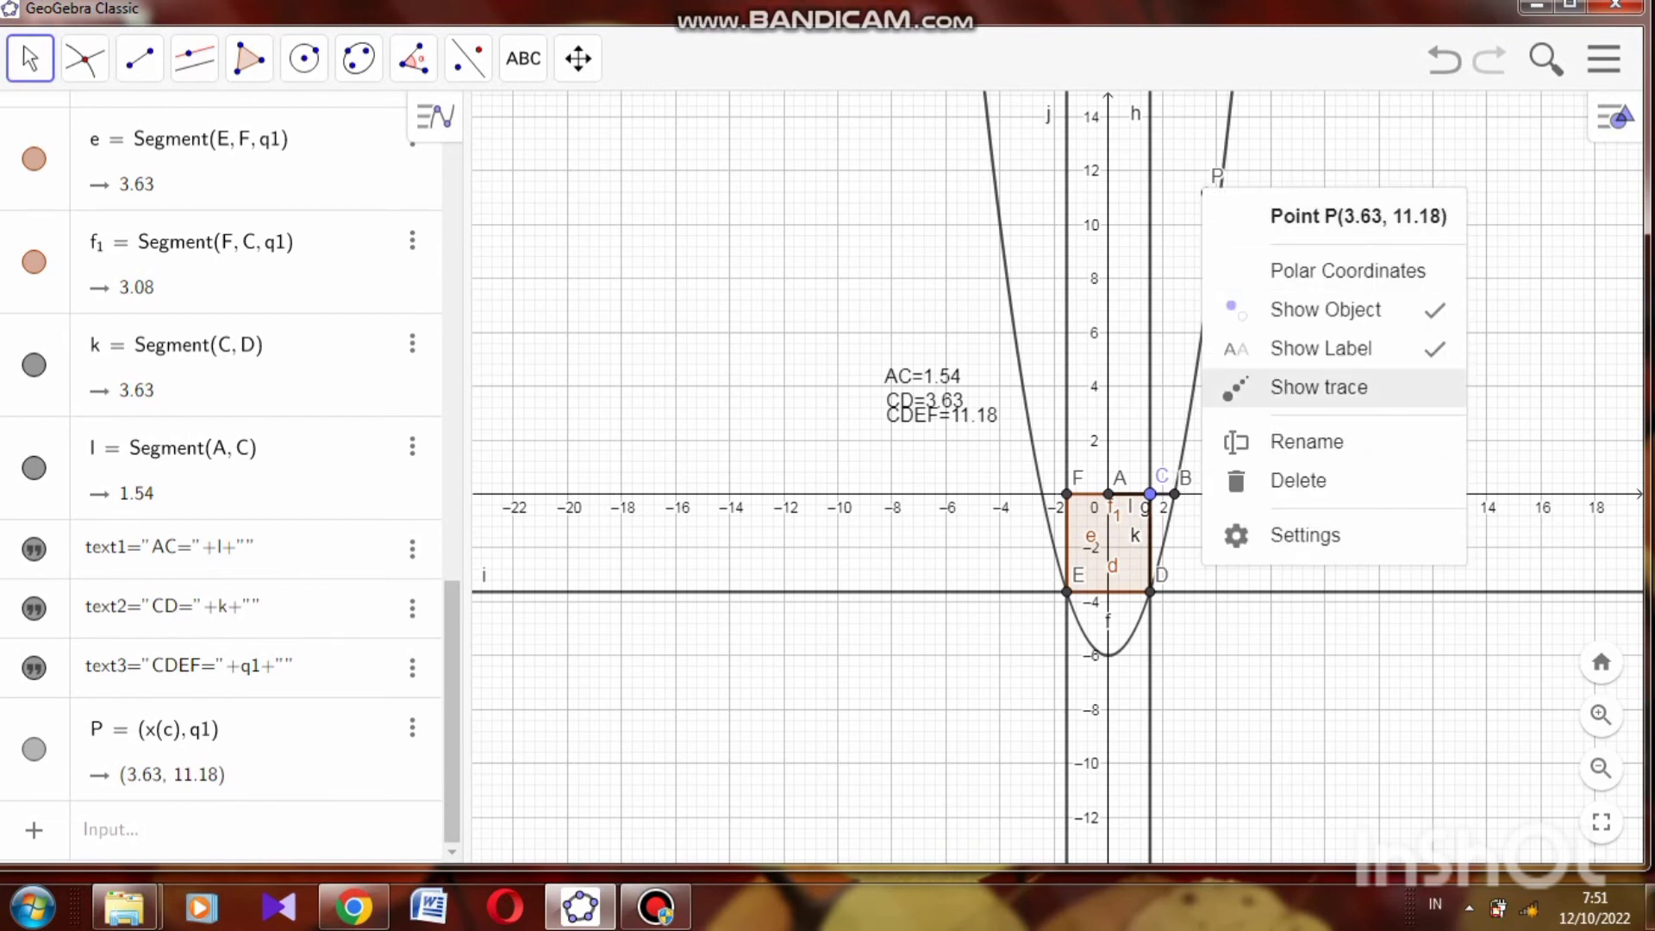
left_click(1320, 387)
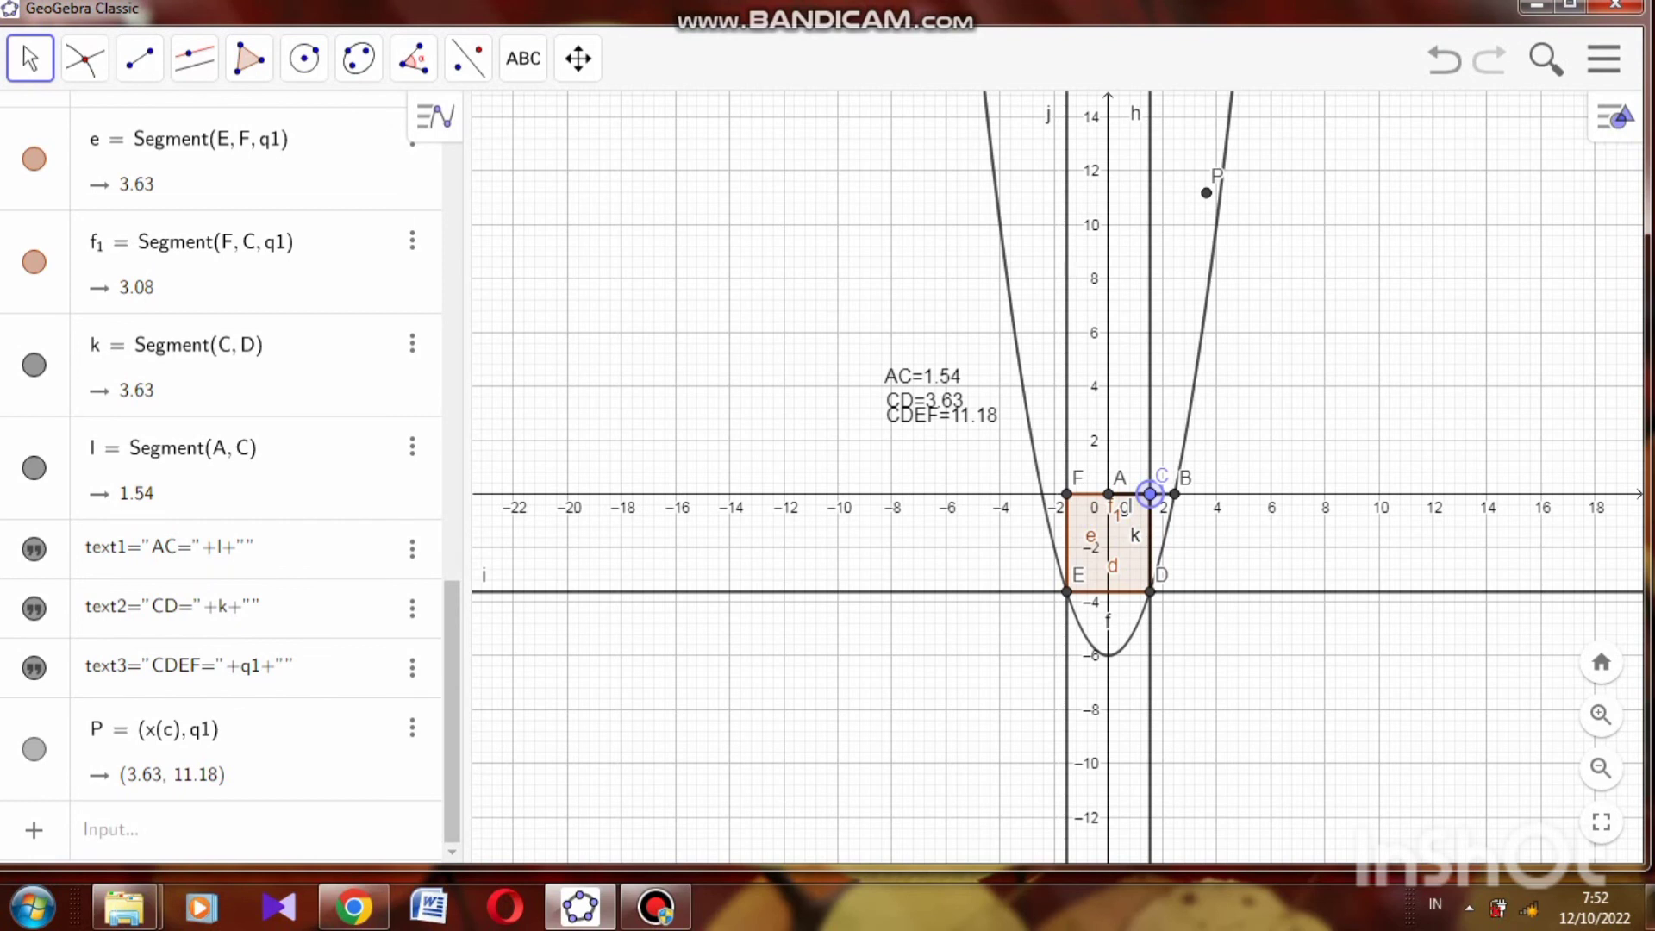
mouse_move(1150, 494)
left_mouse_down()
mouse_move(1126, 494)
mouse_move(1175, 494)
mouse_move(1131, 494)
mouse_move(1169, 494)
mouse_move(1146, 494)
left_mouse_up()
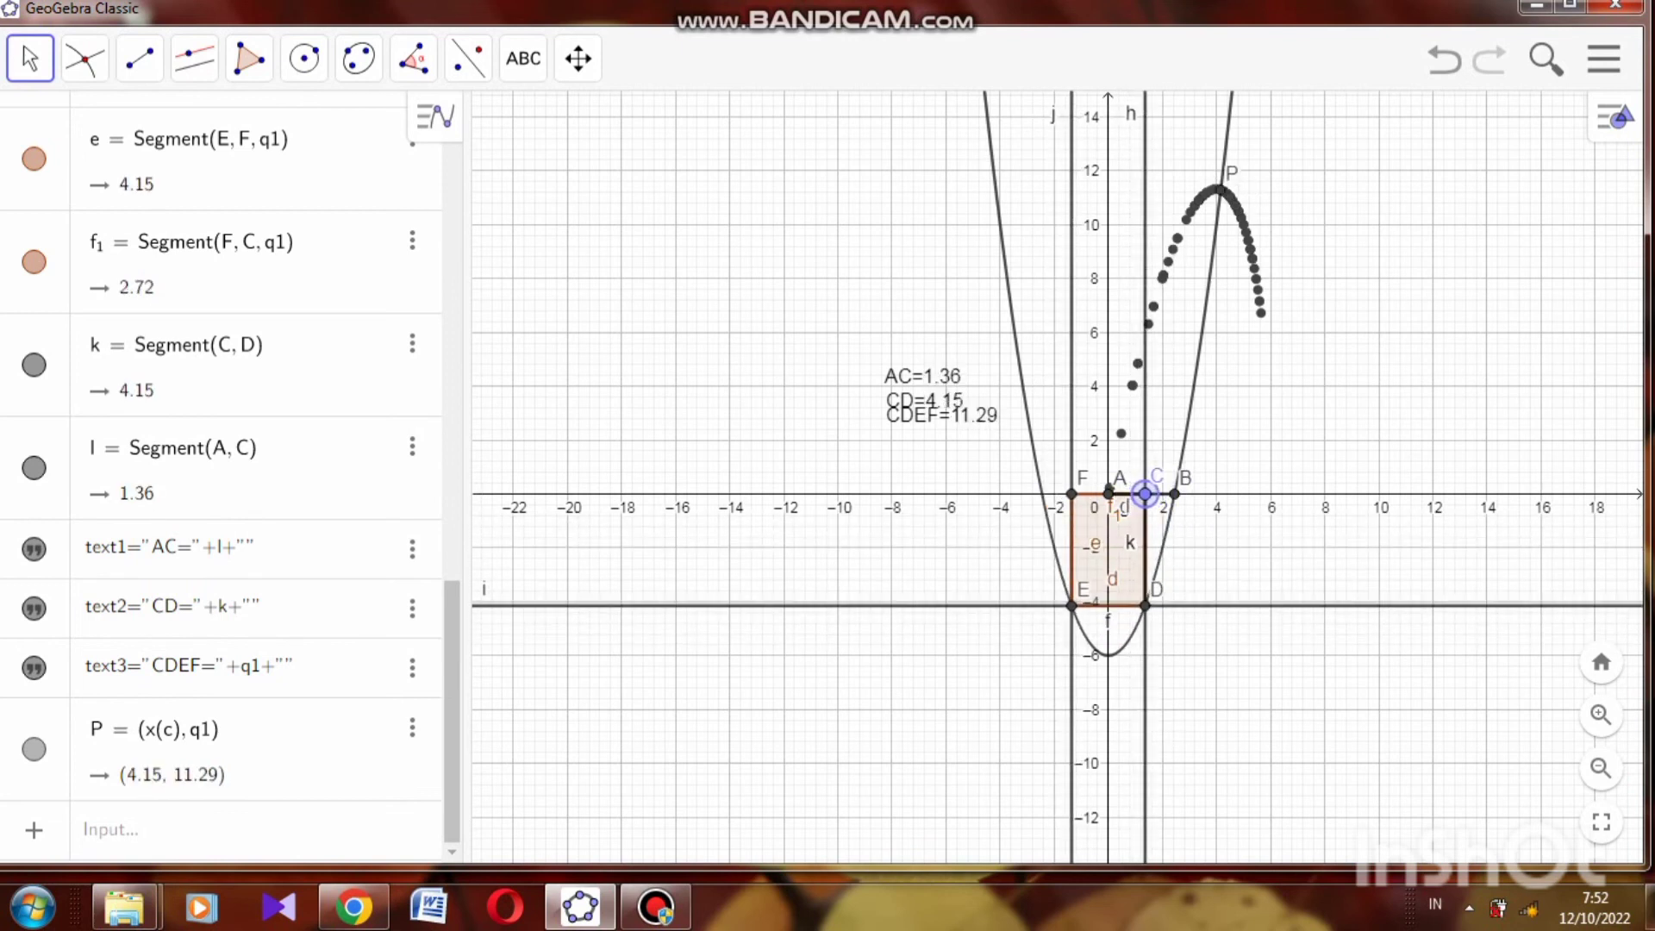